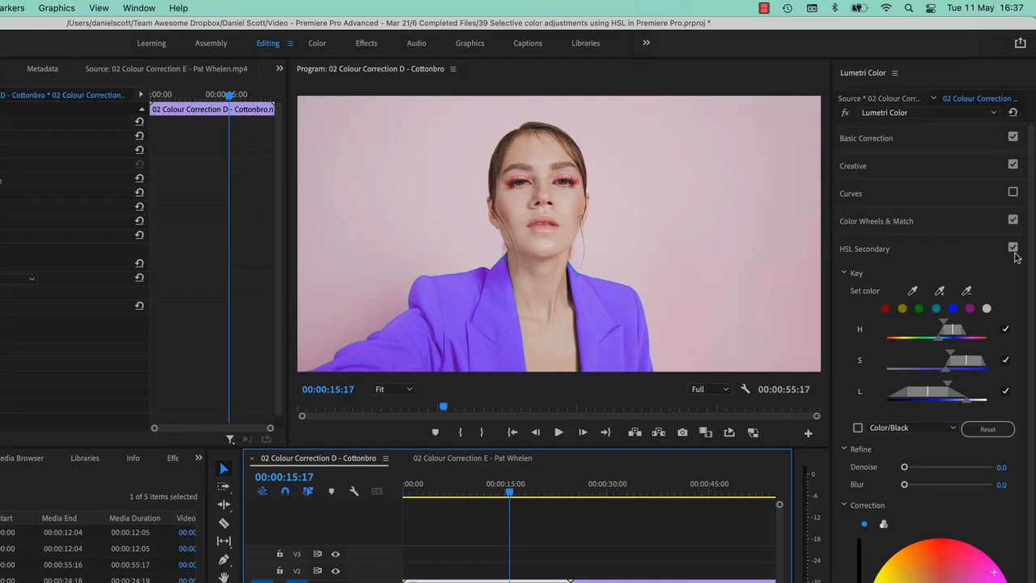
Step: Switch the HSL Secondary correction off and back on to compare the jacket's colour in the Colour Correction D sequence
{"action": "left_click", "coordinate": [1012, 249]}
{"action": "left_click", "coordinate": [1013, 248]}
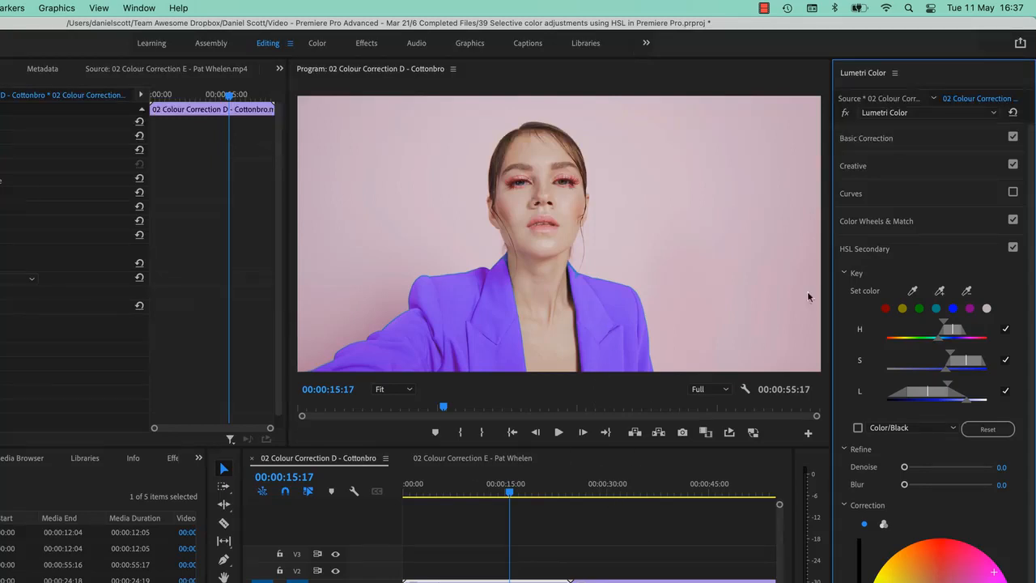
Step: Open the Colour Correction E sequence and compare the sea with the Ocean Adjustment effect on and off
{"action": "left_click", "coordinate": [453, 459]}
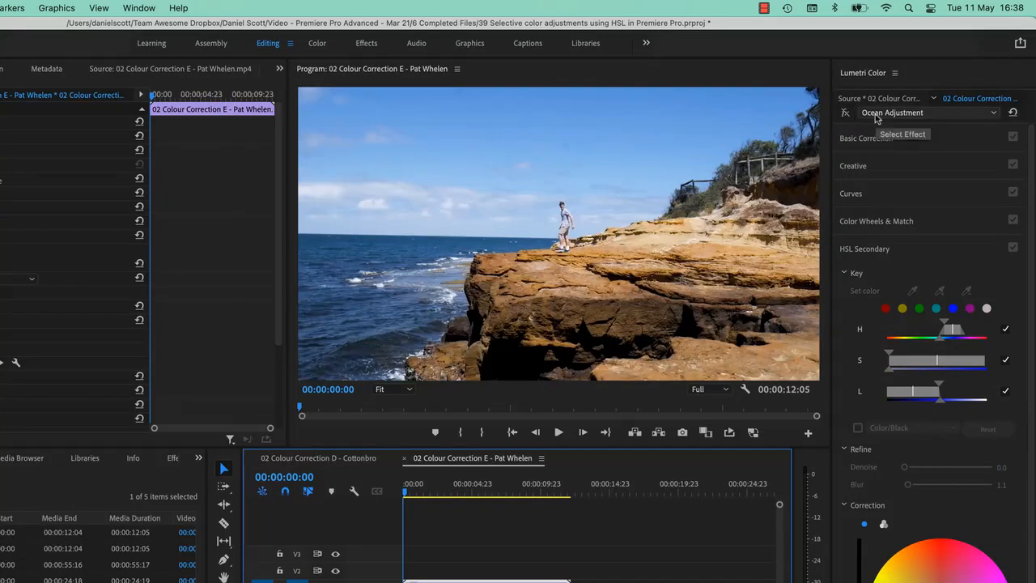
{"action": "left_click", "coordinate": [846, 116]}
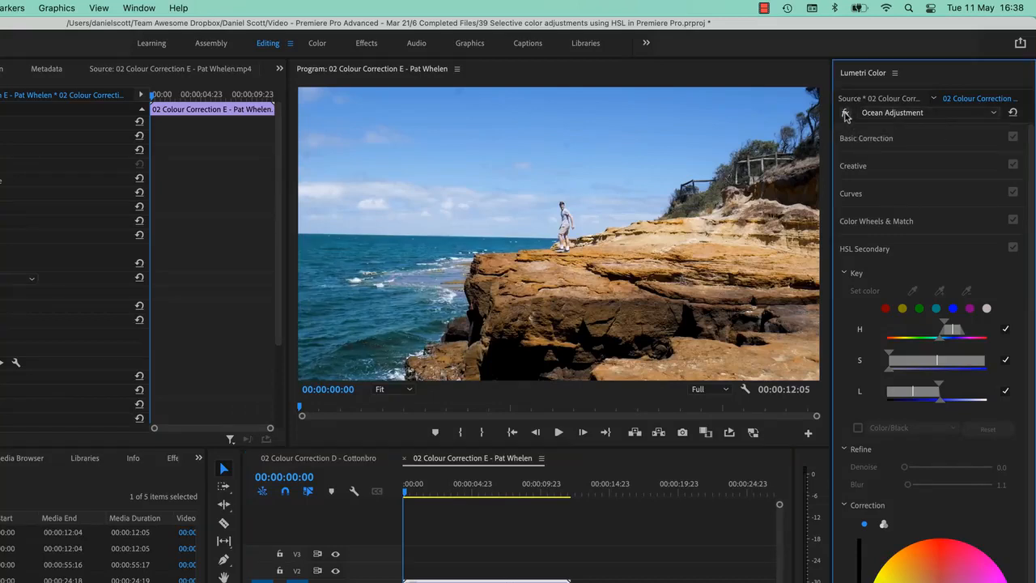
{"action": "left_click", "coordinate": [846, 116]}
{"action": "left_click", "coordinate": [846, 115]}
Step: Select the Sky Adjustment effect and compare the sky with the effect on and off
{"action": "left_click", "coordinate": [891, 113]}
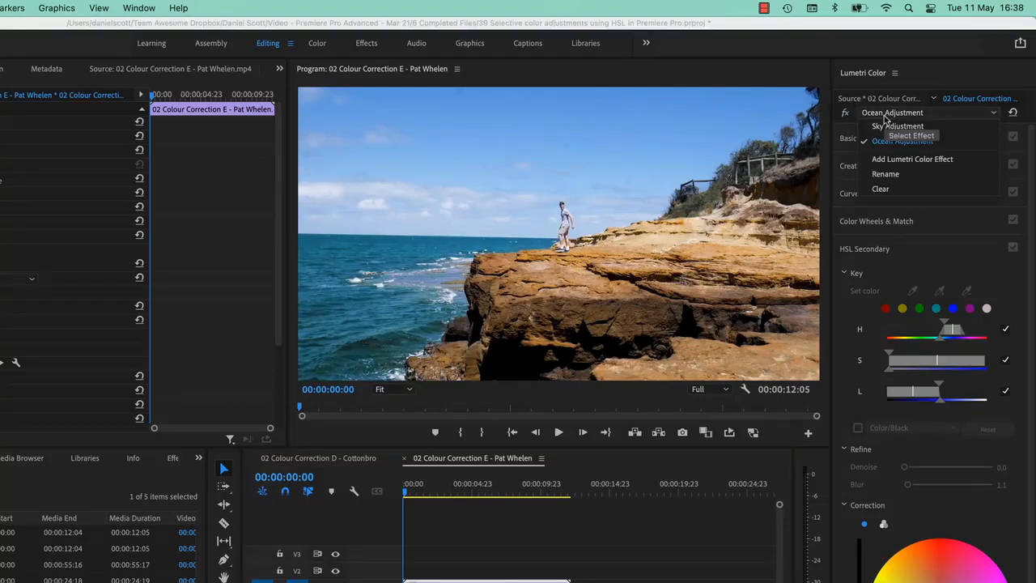
{"action": "left_click", "coordinate": [890, 127]}
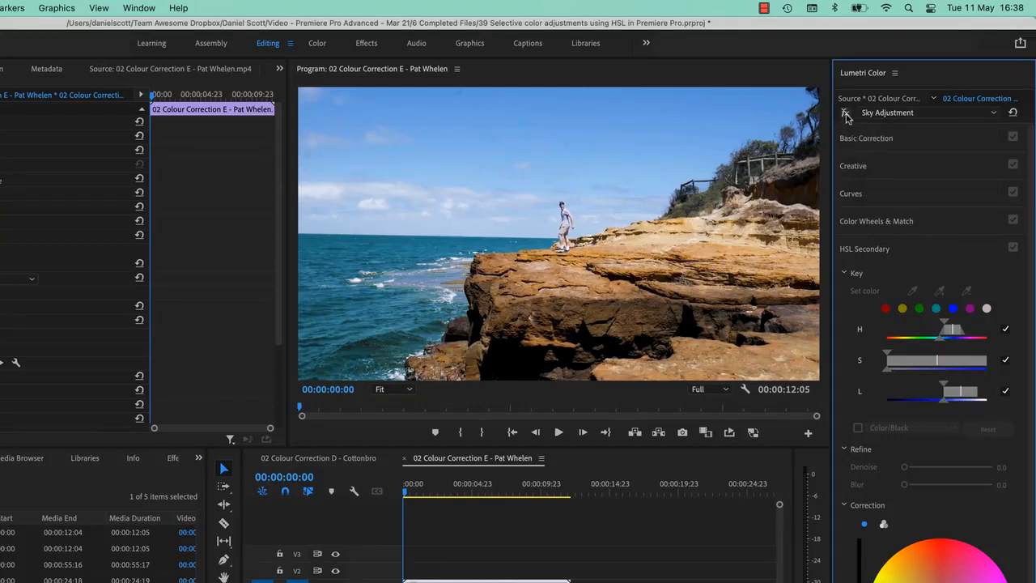
{"action": "left_click", "coordinate": [845, 116]}
{"action": "left_click", "coordinate": [844, 115]}
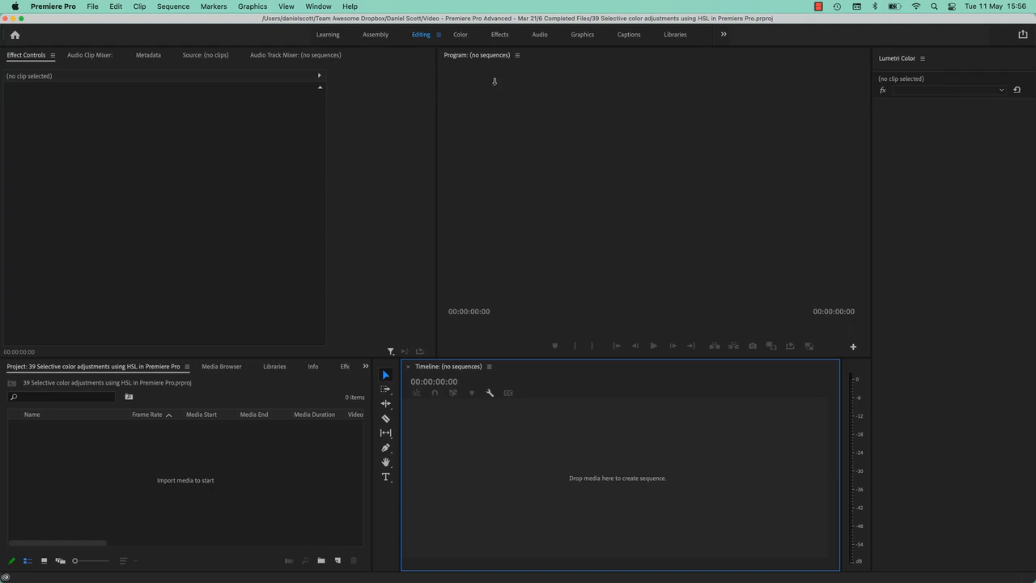
Step: Check for program updates
{"action": "left_click", "coordinate": [350, 7]}
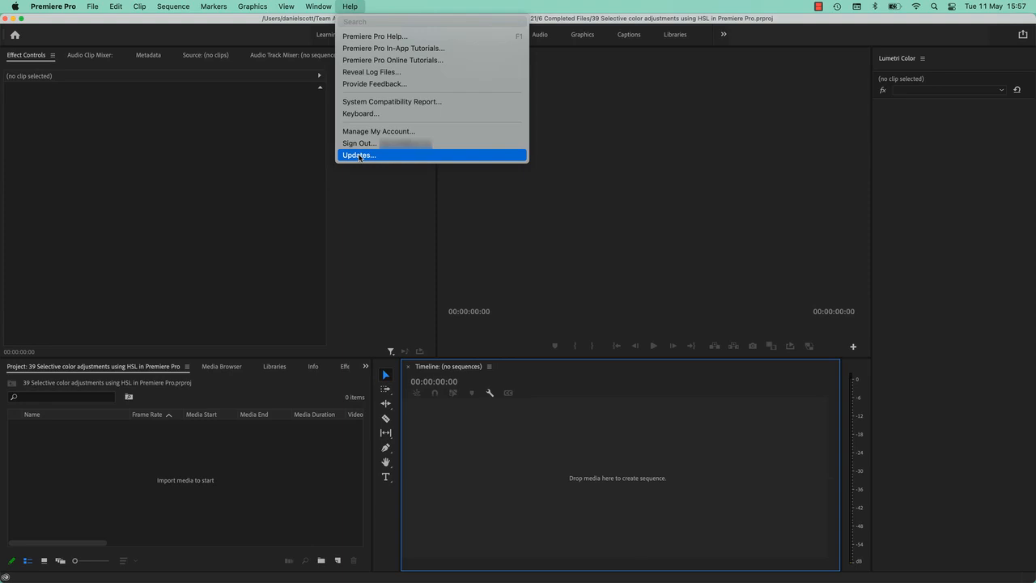
{"action": "left_click", "coordinate": [359, 155]}
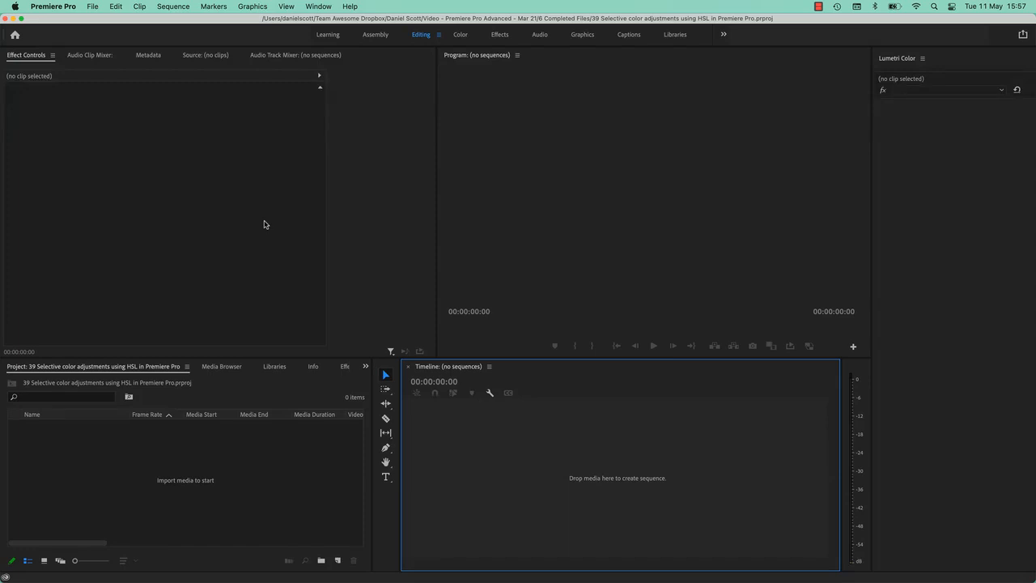
Step: Switch to Finder and import the Colour Correction D, E and F clips from the Color folder into the Premiere Pro project
{"action": "key", "text": "super+Tab"}
{"action": "left_click", "coordinate": [523, 267]}
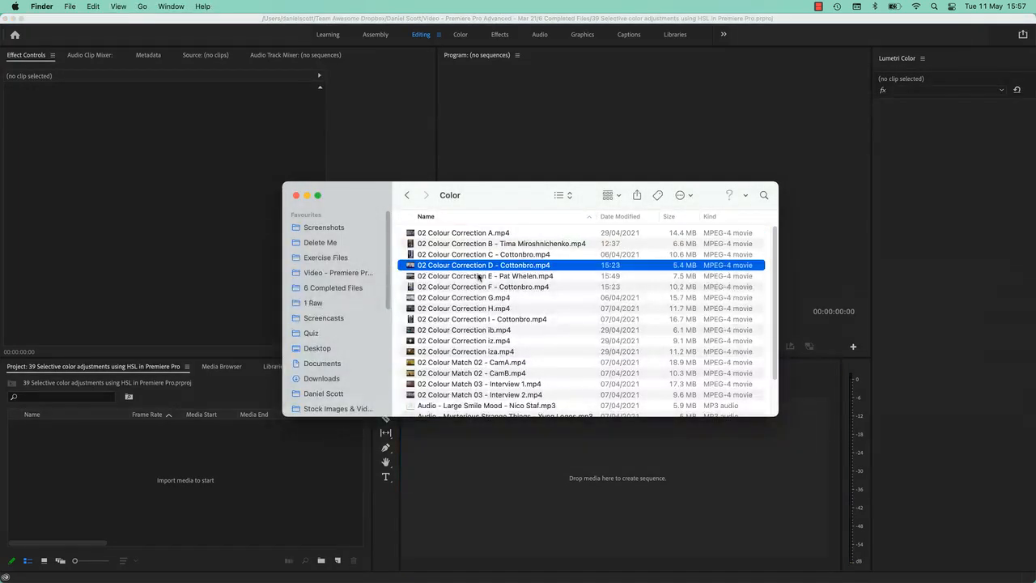
{"action": "left_click", "coordinate": [489, 276], "text": "shift"}
{"action": "left_click", "coordinate": [496, 287], "text": "shift"}
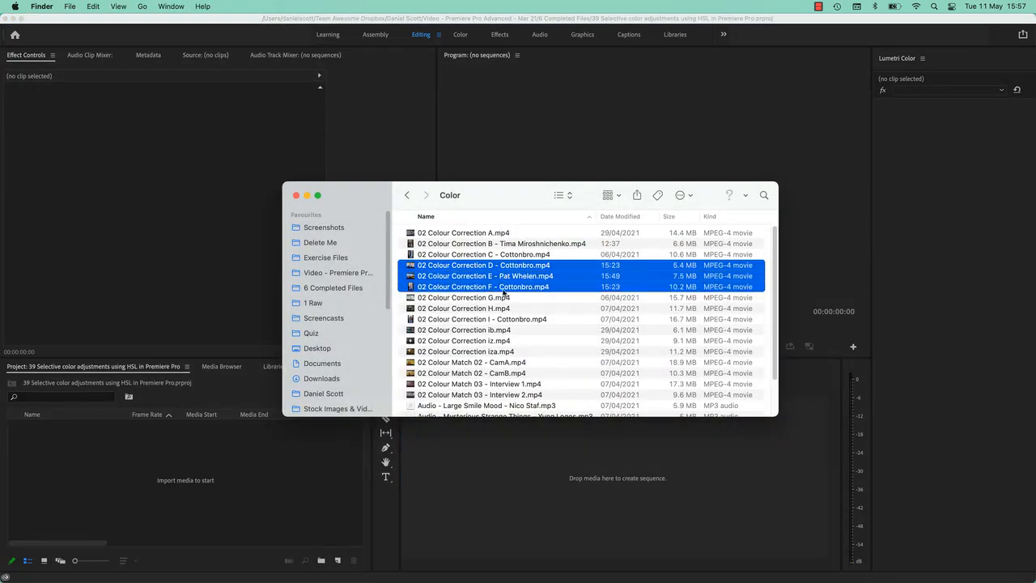
{"action": "left_click_drag", "start_coordinate": [531, 268], "coordinate": [307, 456]}
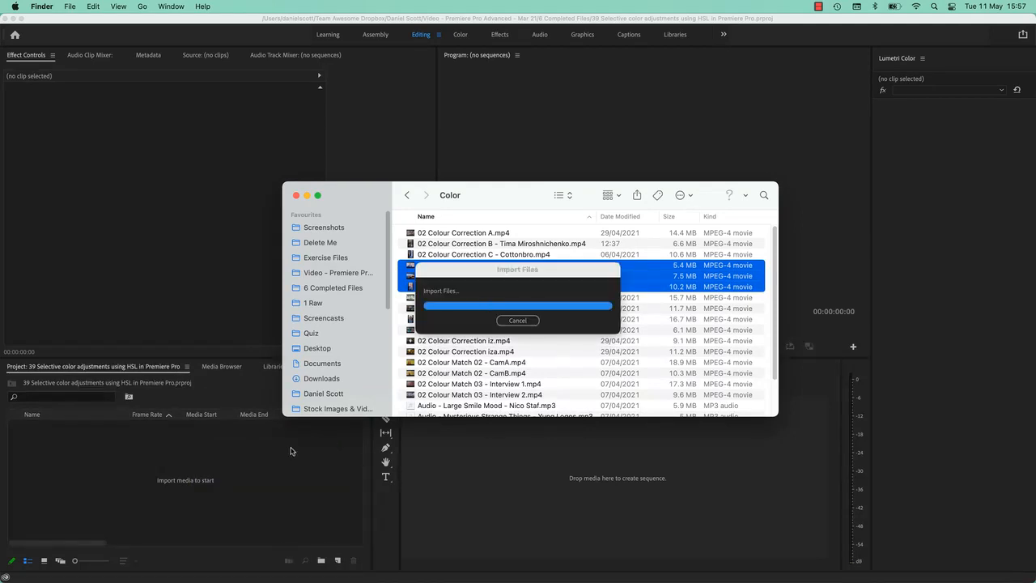
{"action": "left_click", "coordinate": [231, 494]}
{"action": "left_click", "coordinate": [114, 479]}
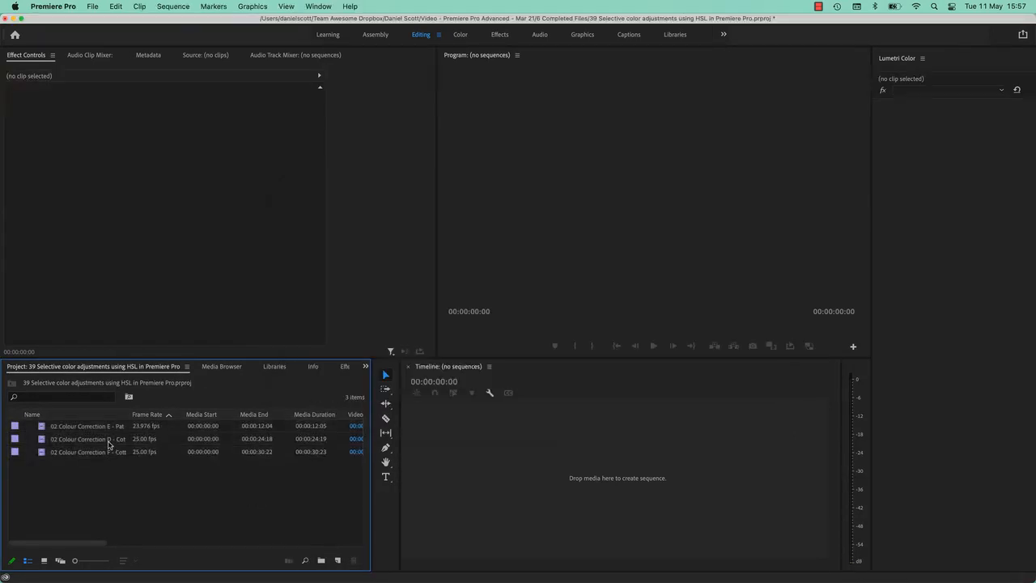
Step: Create a sequence from the Colour Correction D clip and set the program monitor zoom to Fit
{"action": "left_click", "coordinate": [63, 443]}
{"action": "left_click_drag", "start_coordinate": [63, 444], "coordinate": [338, 561]}
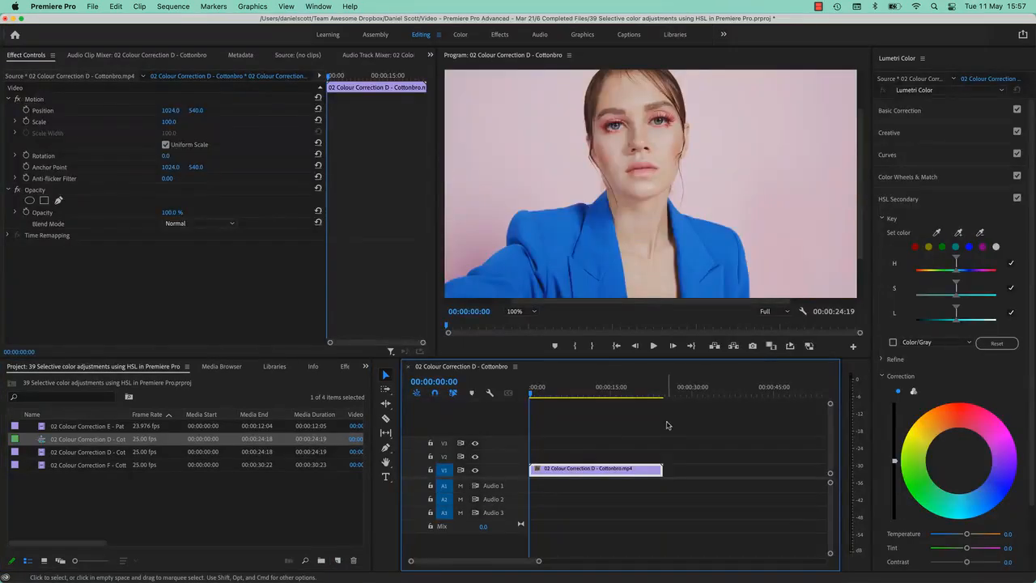
{"action": "left_click", "coordinate": [530, 311]}
{"action": "left_click", "coordinate": [530, 322]}
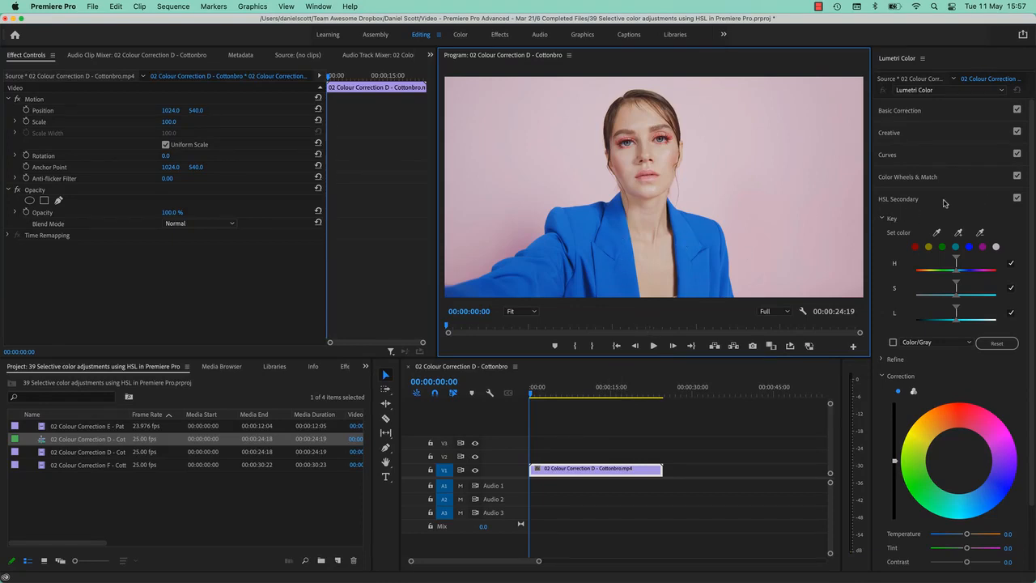
Step: Try slightly desaturating the jacket's blues with a dip in the Hue vs Sat curve, and disable that curve
{"action": "left_click", "coordinate": [946, 201]}
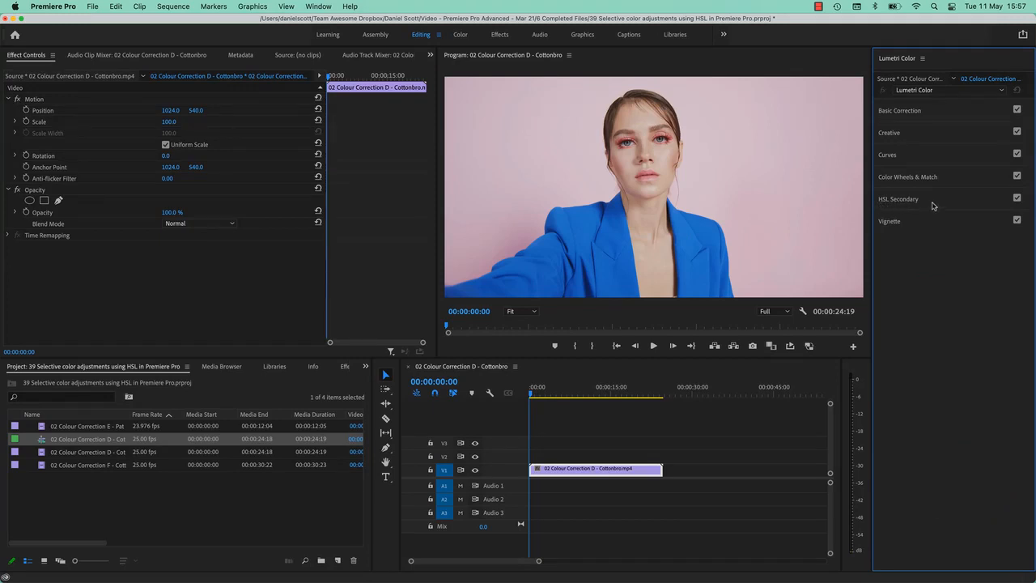
{"action": "left_click", "coordinate": [916, 159]}
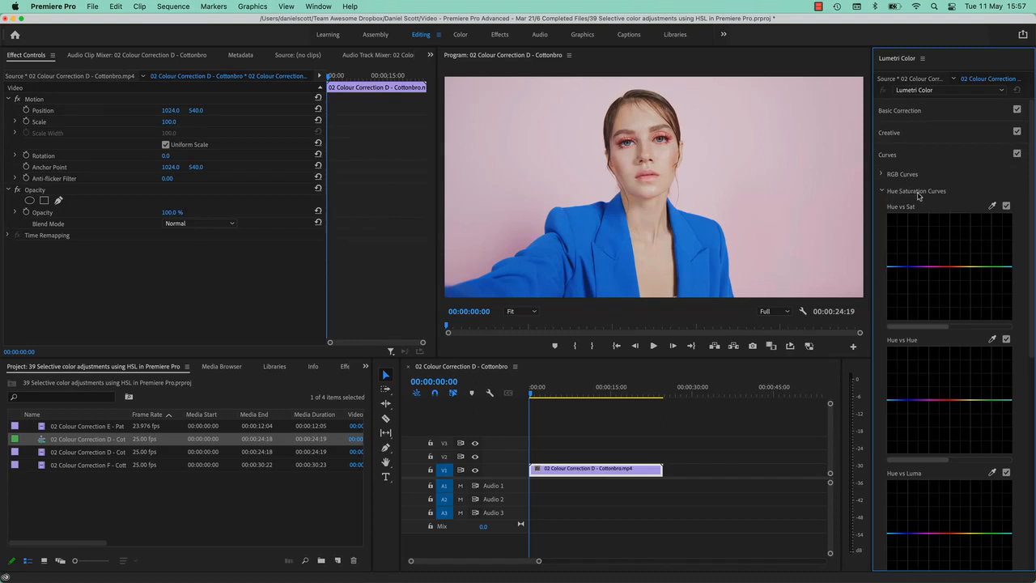
{"action": "left_click", "coordinate": [905, 268]}
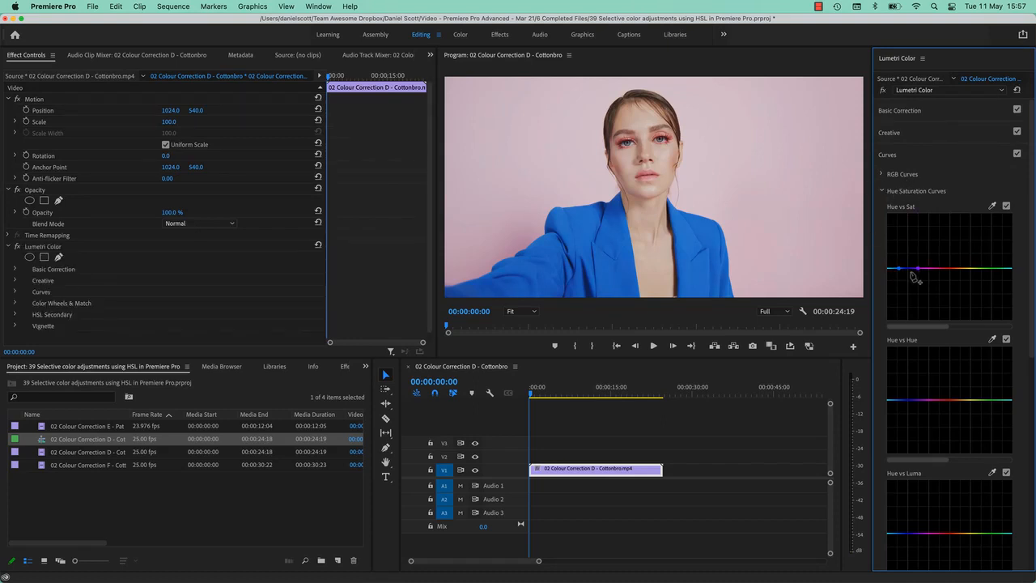
{"action": "left_click_drag", "start_coordinate": [908, 269], "coordinate": [909, 275]}
{"action": "left_click", "coordinate": [1007, 206]}
Step: Try shifting the jacket from blue to green by raising a point in the blue range of the Hue vs Hue curve
{"action": "left_click", "coordinate": [898, 400]}
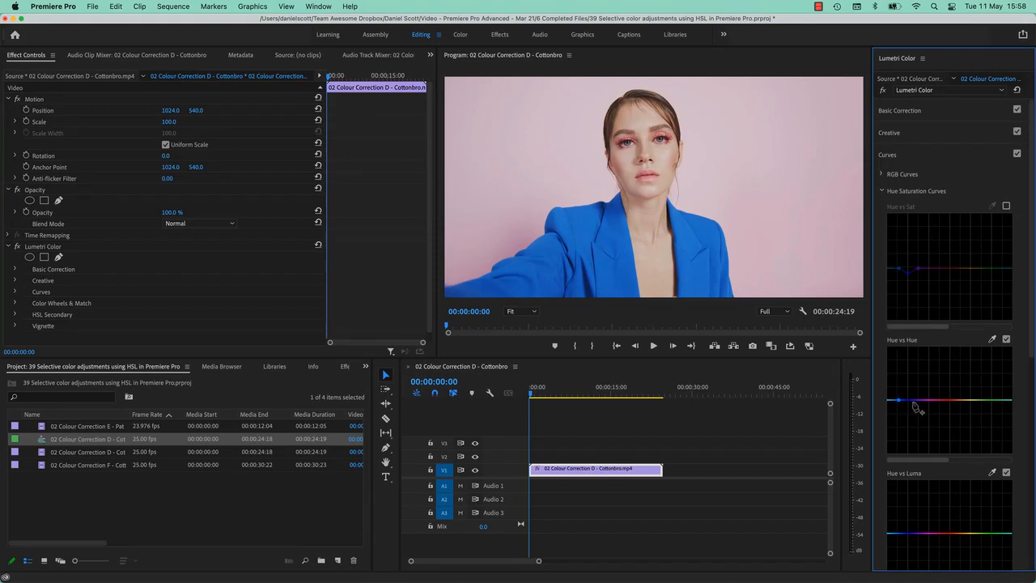
{"action": "left_click", "coordinate": [916, 401]}
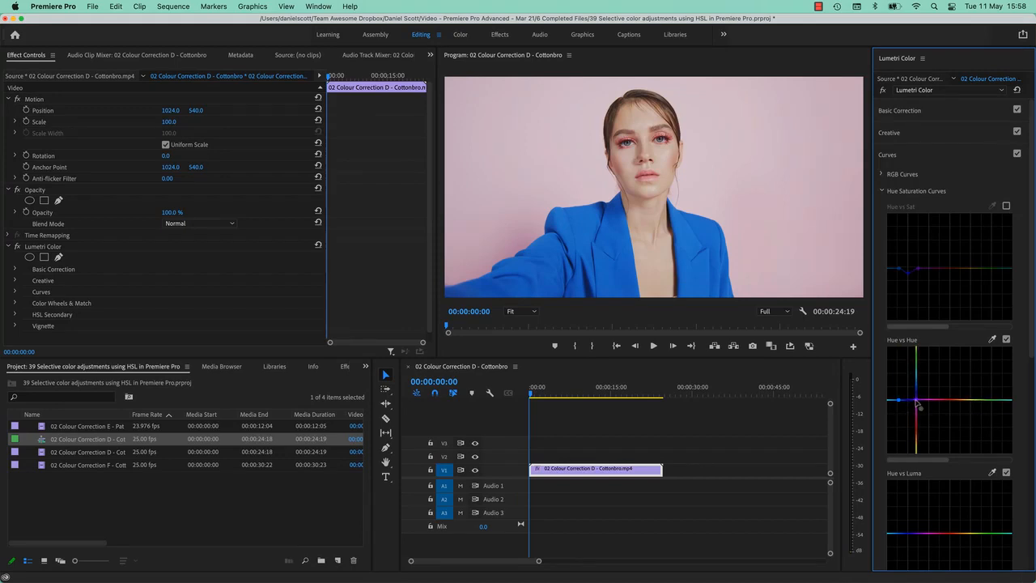
{"action": "left_click_drag", "start_coordinate": [919, 406], "coordinate": [913, 365]}
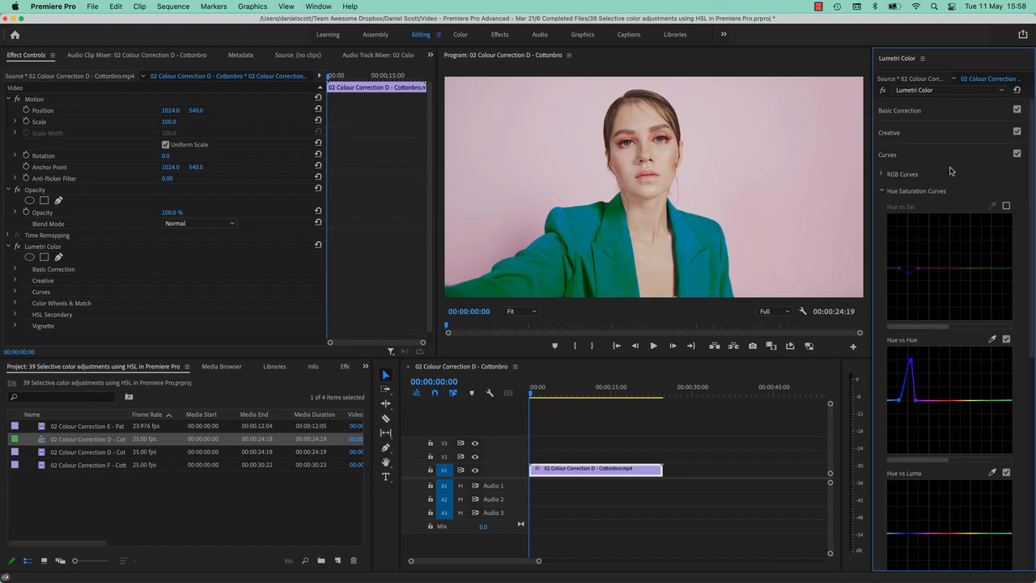
Step: Disable the Curves adjustments and expand HSL Secondary with its Key settings open and Correction collapsed
{"action": "left_click", "coordinate": [1017, 154]}
{"action": "left_click", "coordinate": [941, 156]}
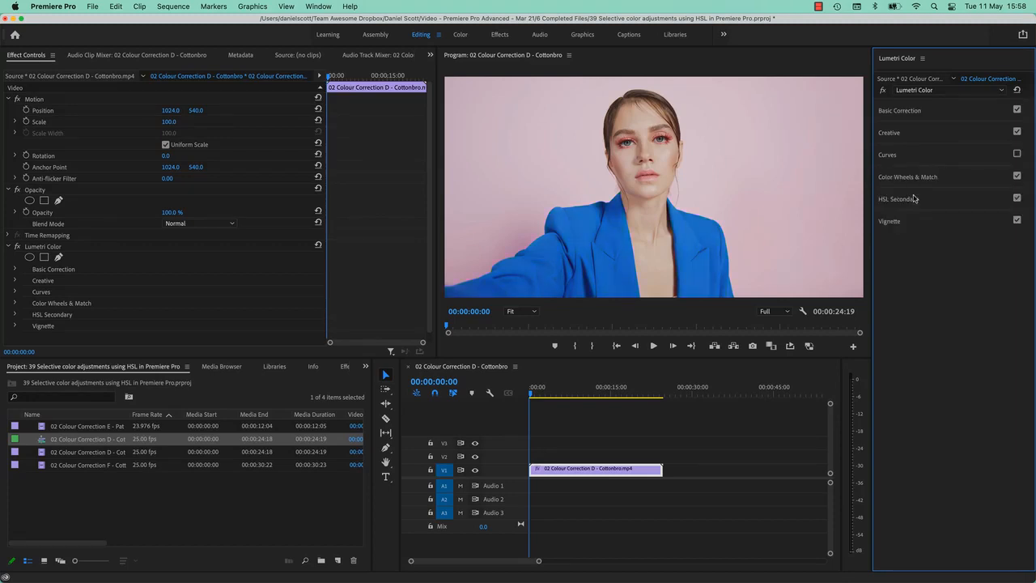
{"action": "left_click", "coordinate": [899, 198]}
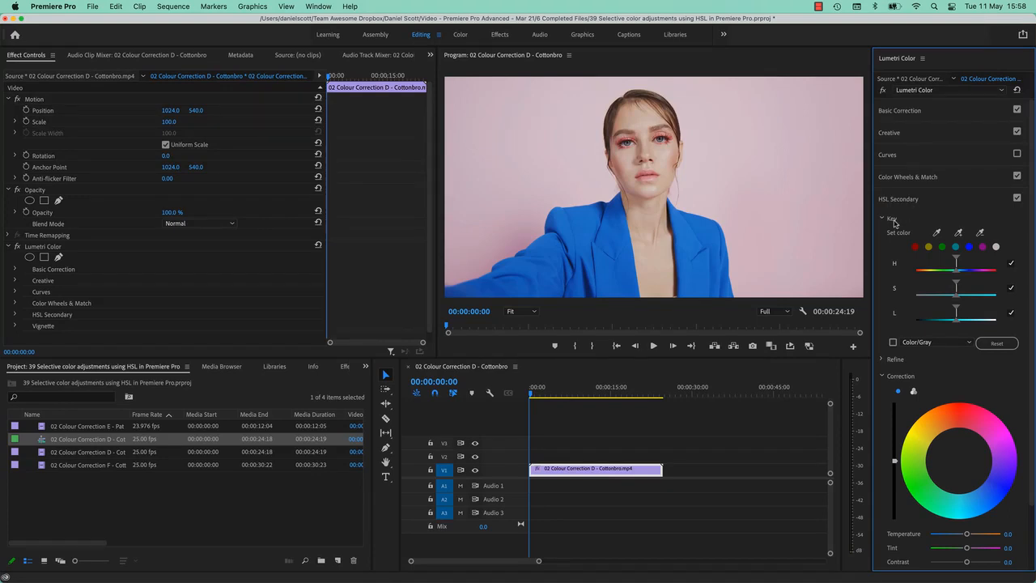
{"action": "left_click", "coordinate": [885, 376]}
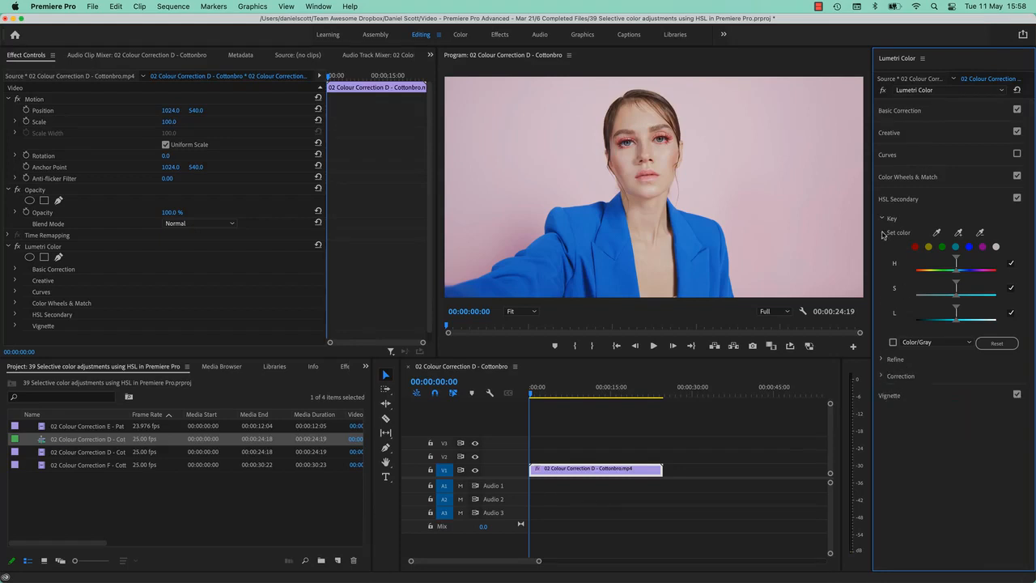
{"action": "left_click", "coordinate": [887, 221]}
{"action": "left_click", "coordinate": [884, 221]}
Step: Sample the jacket's blue as the key colour, try a slight warm shift on the Correction wheel, and reset the wheel
{"action": "left_click", "coordinate": [703, 234]}
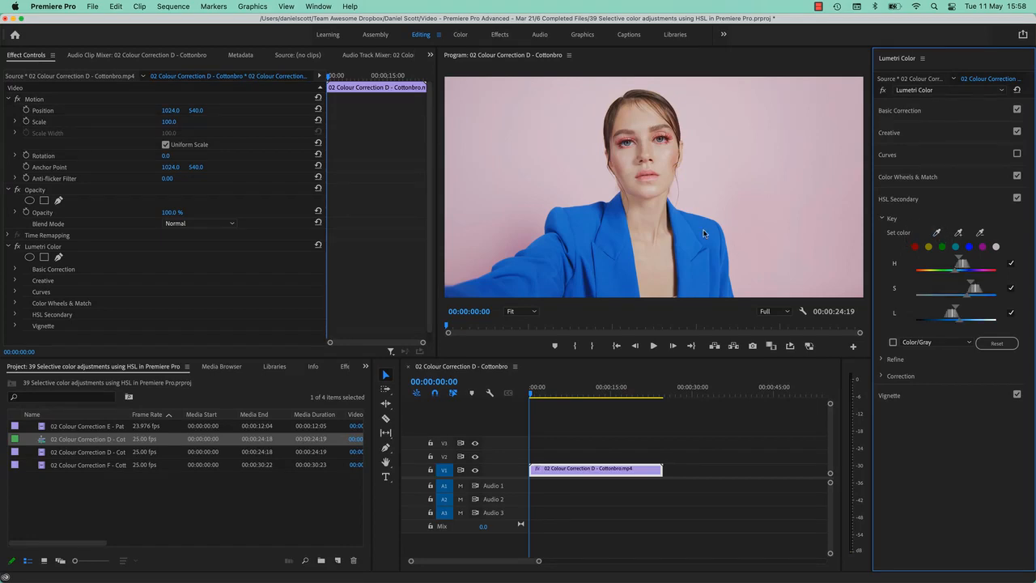
{"action": "left_click", "coordinate": [901, 378]}
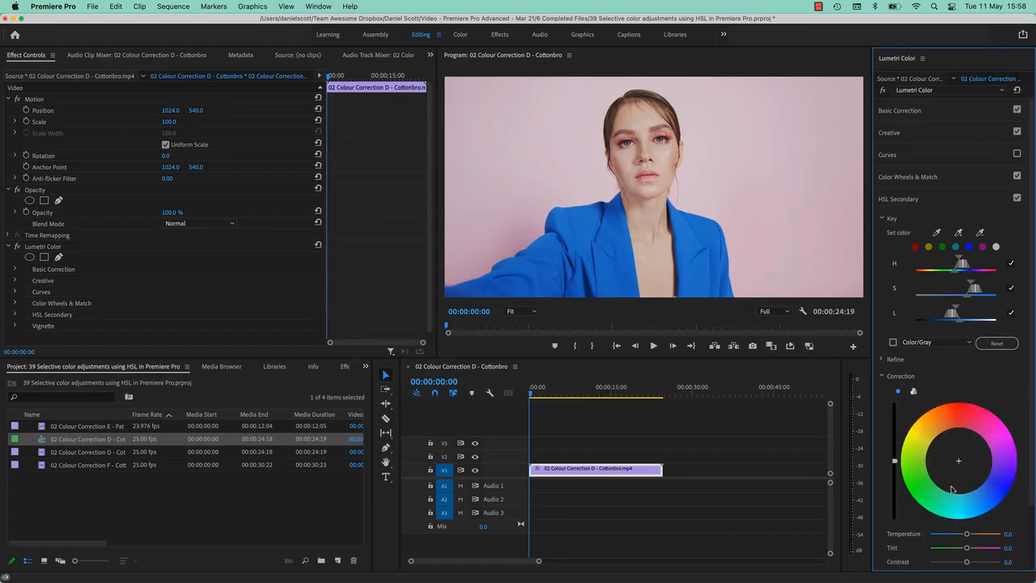
{"action": "mouse_move", "coordinate": [961, 464]}
{"action": "left_mouse_down"}
{"action": "mouse_move", "coordinate": [955, 411]}
{"action": "mouse_move", "coordinate": [915, 481]}
{"action": "mouse_move", "coordinate": [922, 416]}
{"action": "mouse_move", "coordinate": [944, 430]}
{"action": "mouse_move", "coordinate": [994, 422]}
{"action": "mouse_move", "coordinate": [931, 441]}
{"action": "mouse_move", "coordinate": [979, 470]}
{"action": "mouse_move", "coordinate": [949, 453]}
{"action": "left_mouse_up"}
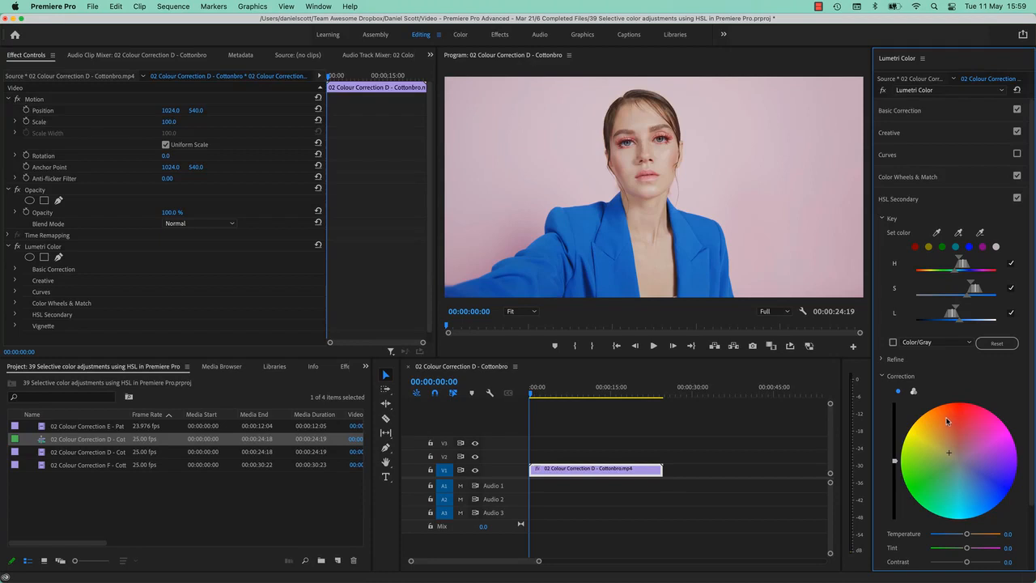
{"action": "scroll", "coordinate": [959, 428], "scroll_direction": "down", "scroll_amount": 3}
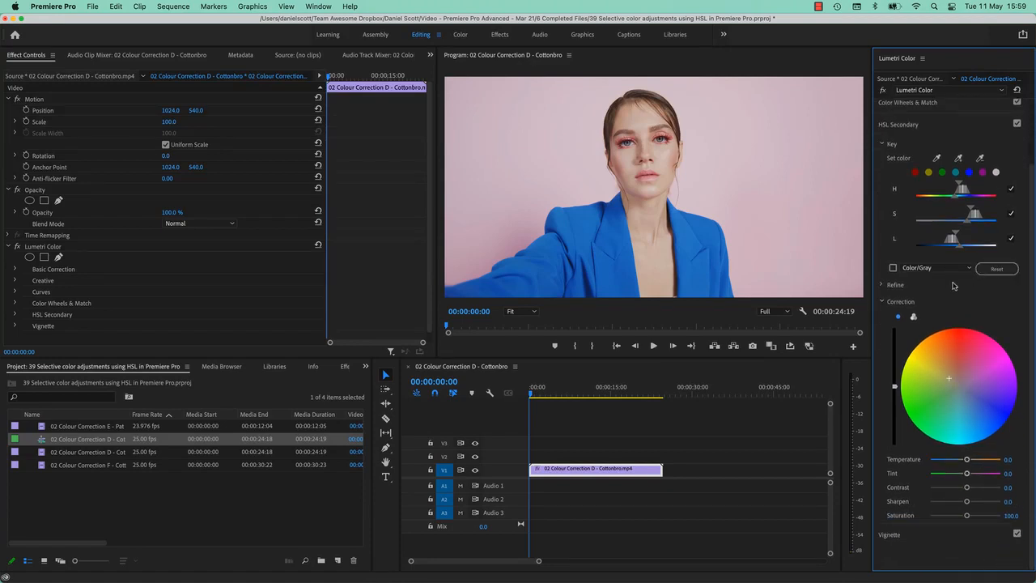
{"action": "double_click", "coordinate": [986, 370]}
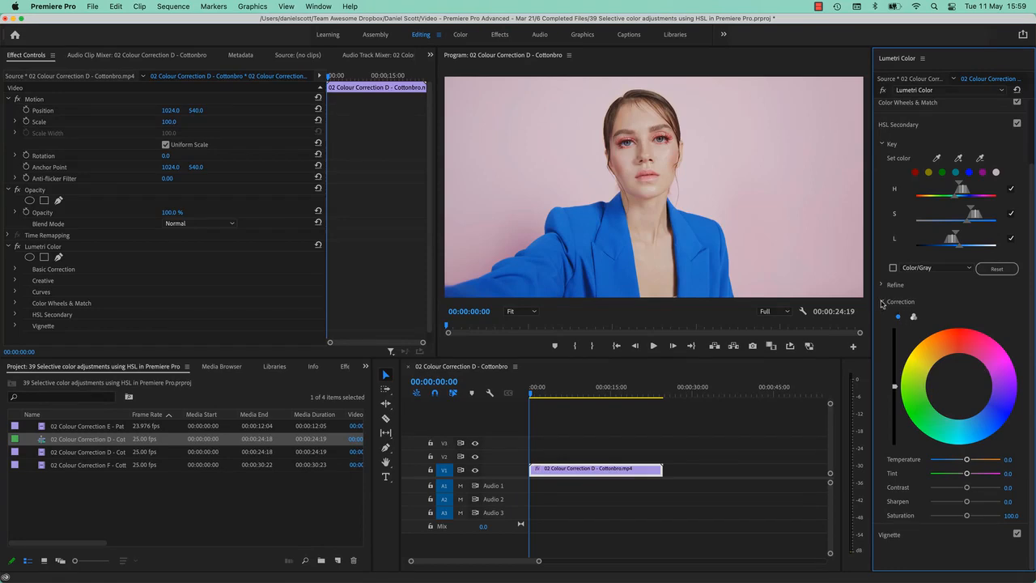
{"action": "scroll", "coordinate": [890, 307], "scroll_direction": "up", "scroll_amount": 3}
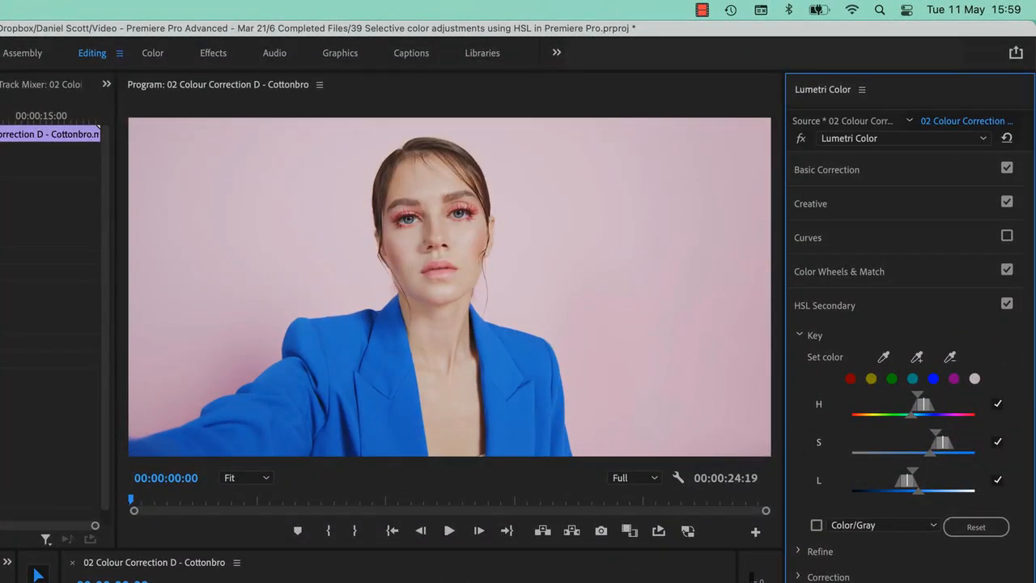
Step: Clear the sampled key and try targeting blue with the preset swatch and by sliding the hue range manually
{"action": "left_click", "coordinate": [974, 527]}
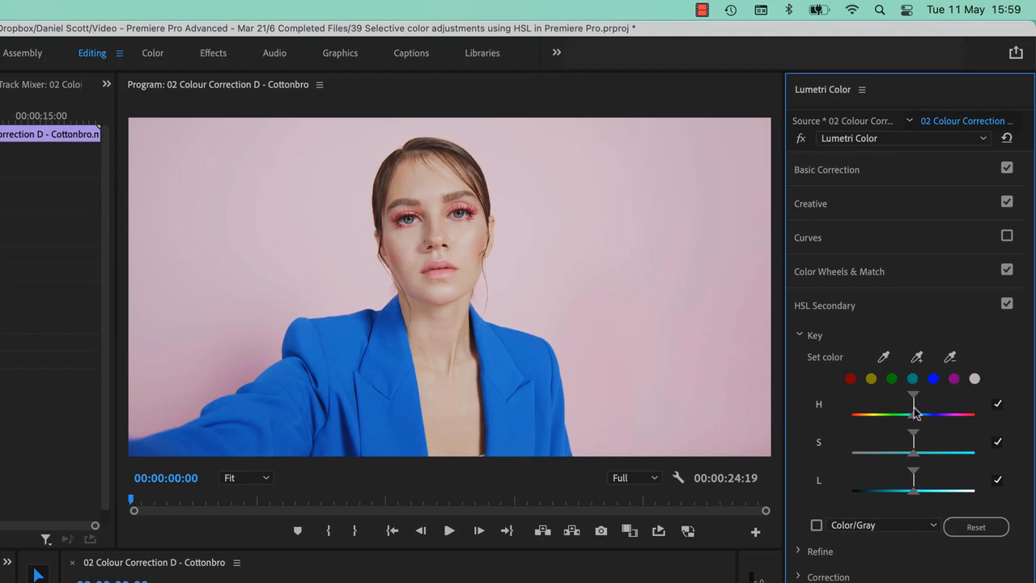
{"action": "left_click", "coordinate": [933, 379]}
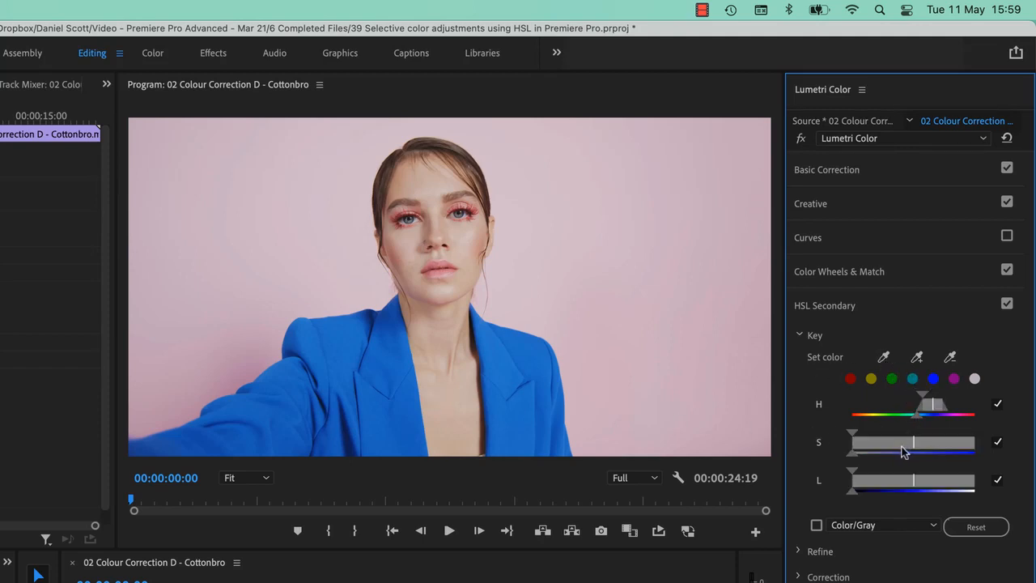
{"action": "left_click", "coordinate": [976, 528]}
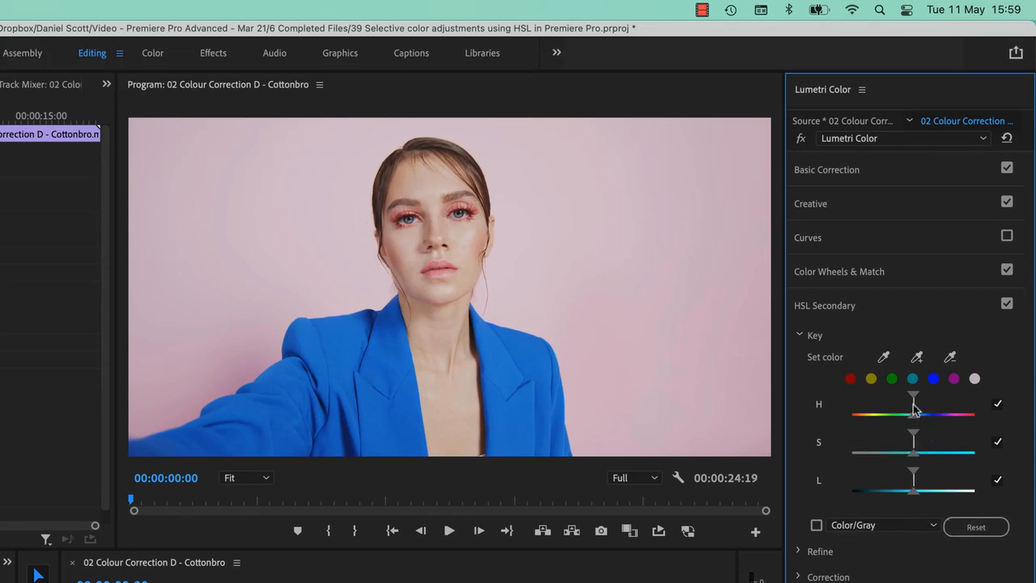
{"action": "left_click_drag", "start_coordinate": [913, 409], "coordinate": [934, 418]}
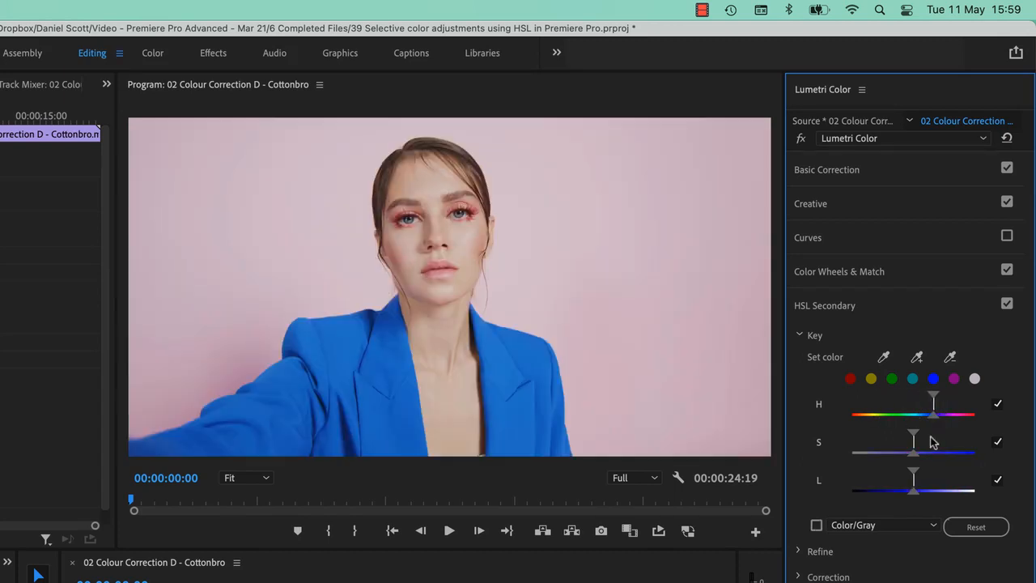
Step: Reset the HSL key, select the preset blue, and slightly widen the cyan side of its hue range
{"action": "left_click", "coordinate": [976, 527]}
{"action": "left_click", "coordinate": [934, 380]}
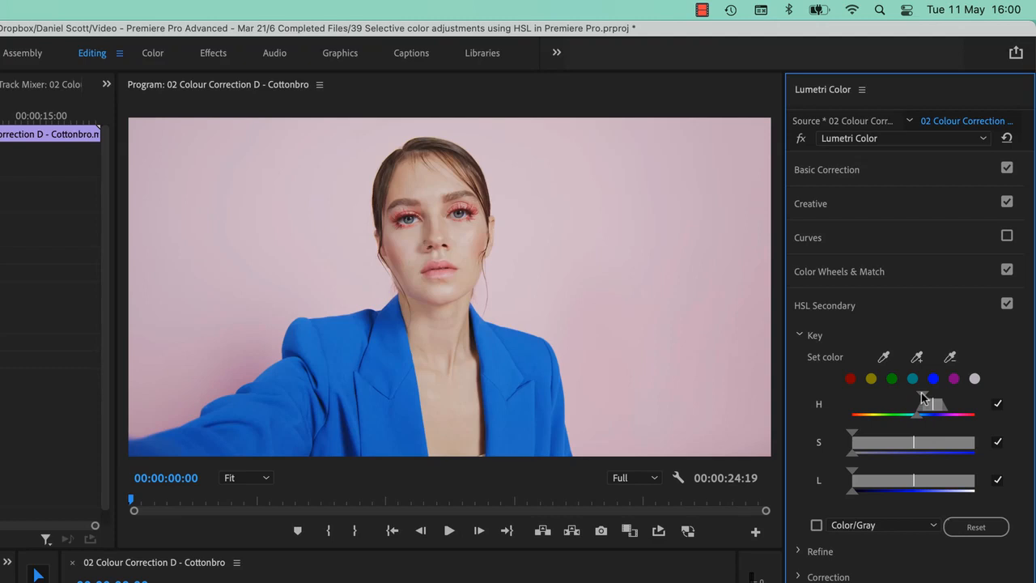
{"action": "mouse_move", "coordinate": [924, 400]}
{"action": "left_mouse_down"}
{"action": "mouse_move", "coordinate": [880, 410]}
{"action": "mouse_move", "coordinate": [925, 408]}
{"action": "mouse_move", "coordinate": [920, 400]}
{"action": "left_mouse_up"}
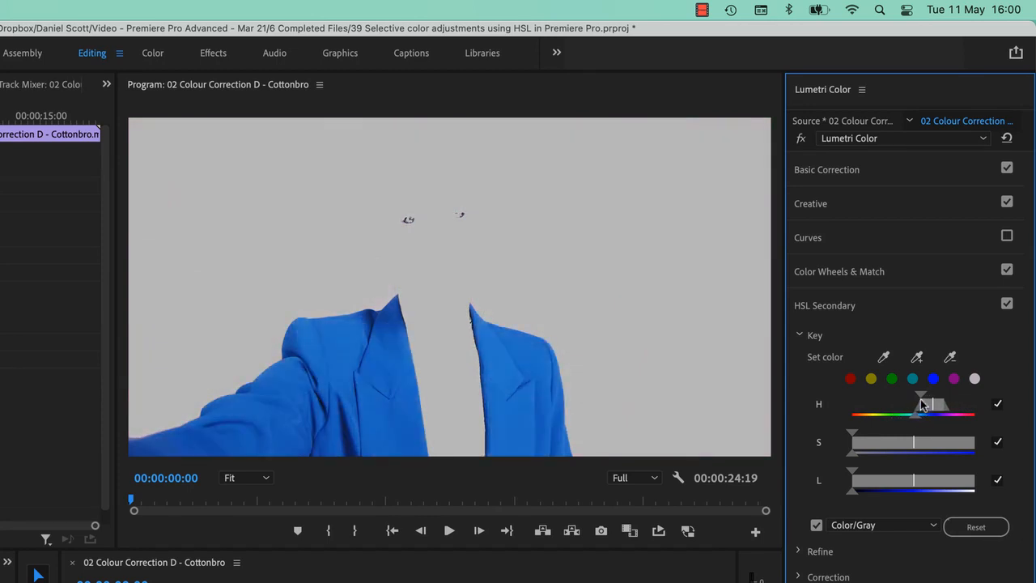
Step: Compare the keyed jacket against the full image and slightly widen the key's hue range toward cyan
{"action": "left_click", "coordinate": [816, 525]}
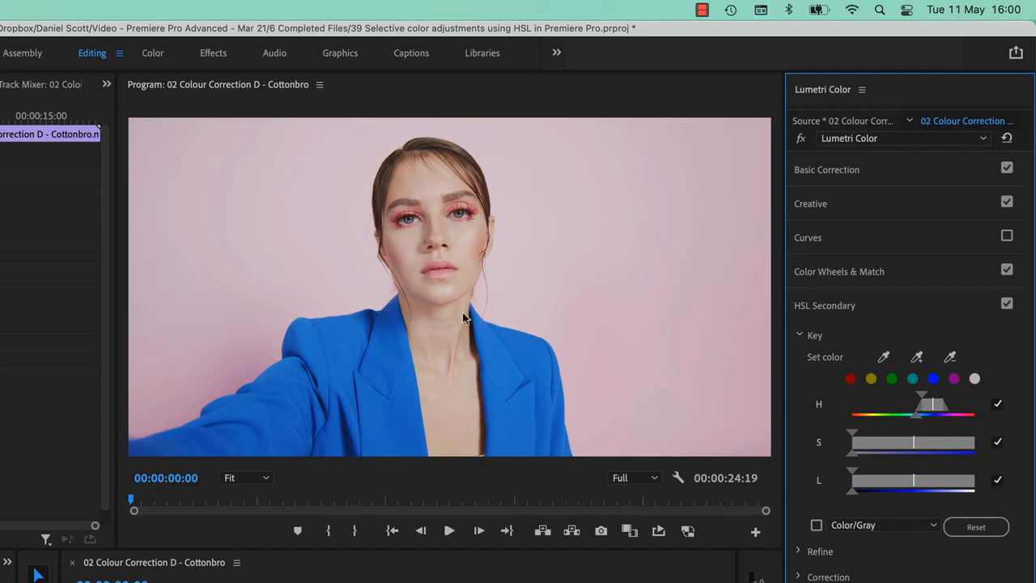
{"action": "mouse_move", "coordinate": [921, 395]}
{"action": "left_mouse_down"}
{"action": "mouse_move", "coordinate": [911, 397]}
{"action": "mouse_move", "coordinate": [929, 397]}
{"action": "mouse_move", "coordinate": [919, 399]}
{"action": "left_mouse_up"}
{"action": "mouse_move", "coordinate": [917, 395]}
{"action": "left_mouse_down"}
{"action": "mouse_move", "coordinate": [906, 398]}
{"action": "mouse_move", "coordinate": [919, 398]}
{"action": "left_mouse_up"}
{"action": "left_click", "coordinate": [816, 526]}
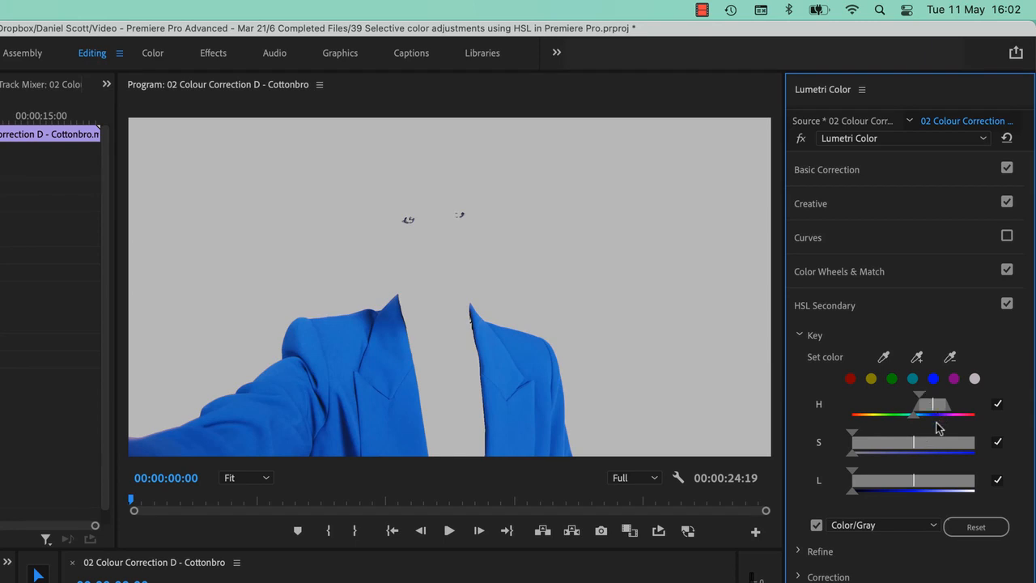
{"action": "left_click", "coordinate": [885, 356]}
{"action": "left_click", "coordinate": [983, 527]}
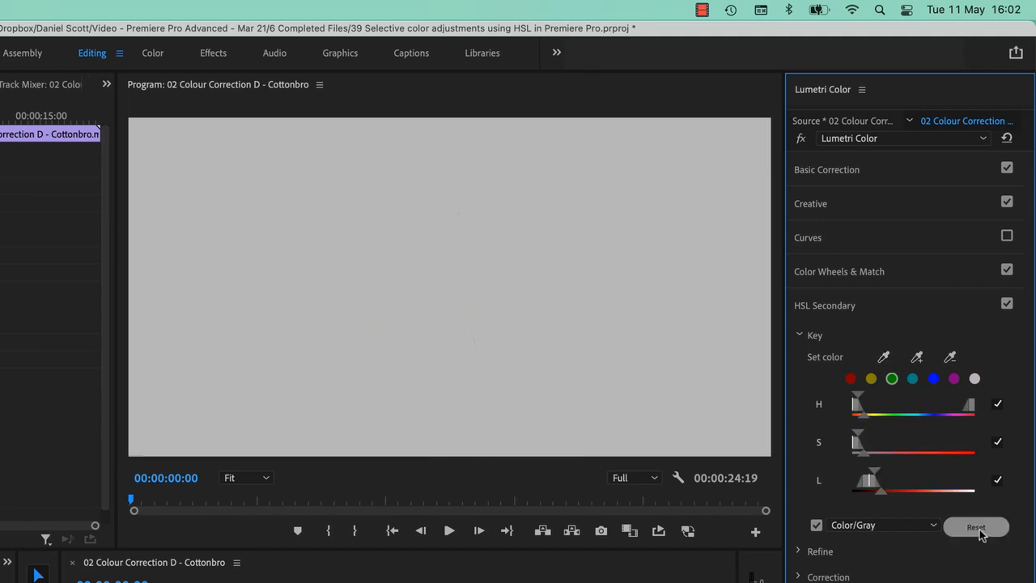
{"action": "left_click", "coordinate": [884, 357]}
{"action": "left_click", "coordinate": [820, 528]}
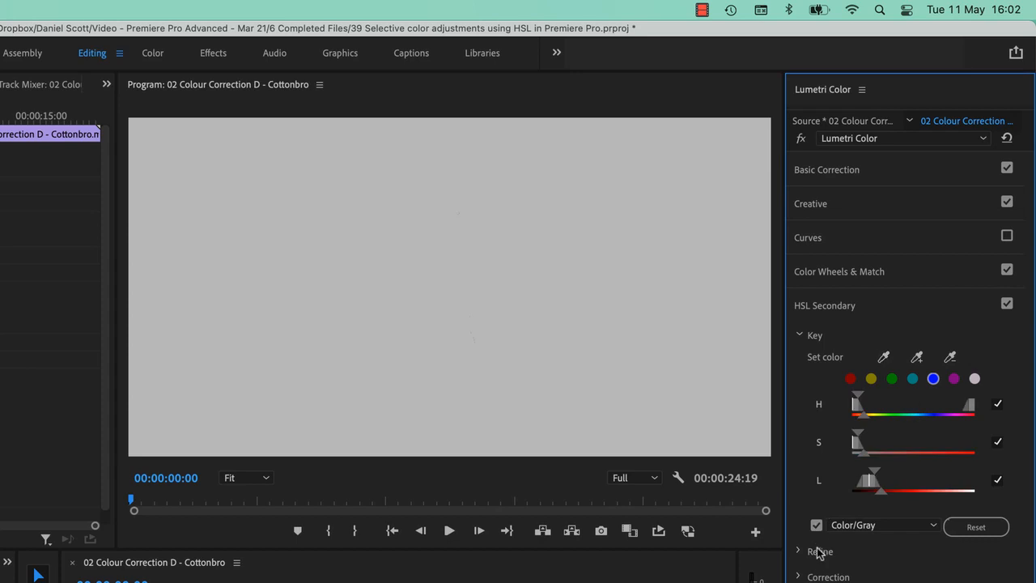
{"action": "left_click", "coordinate": [817, 527]}
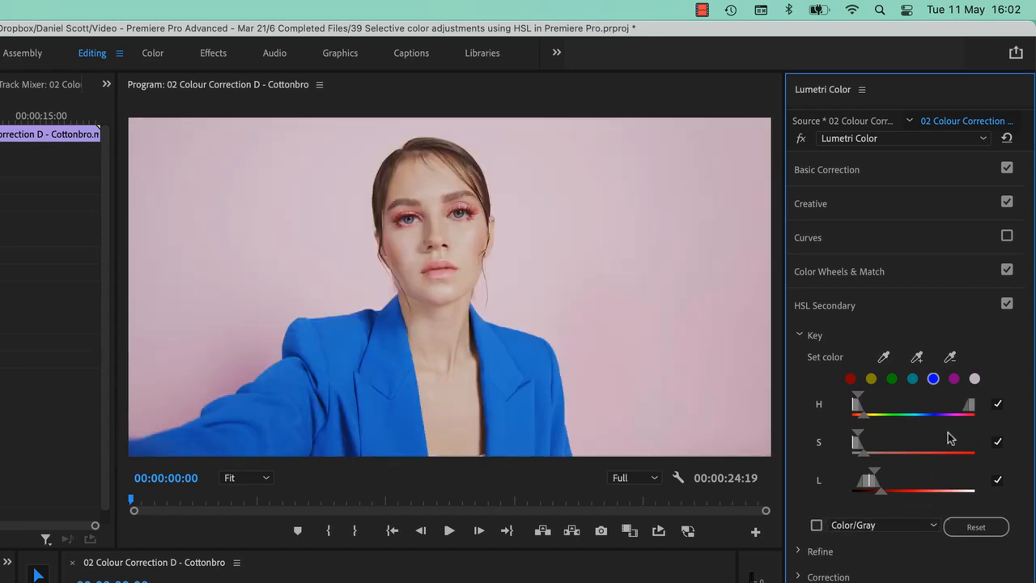
Step: Reset the HSL key and sample the jacket's blue as the key colour, with the Color/Gray mask shown
{"action": "left_click", "coordinate": [974, 527]}
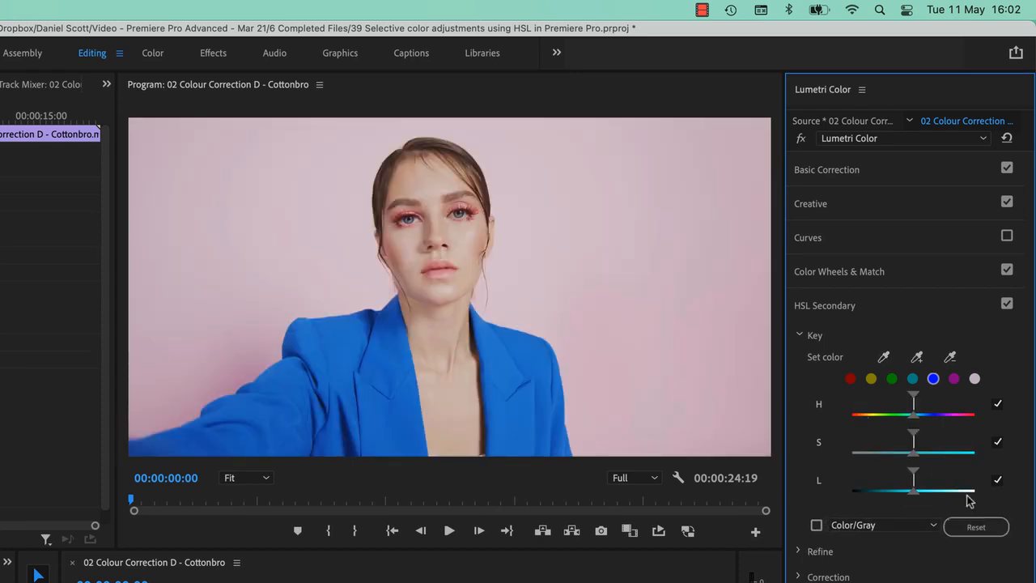
{"action": "left_click", "coordinate": [885, 357]}
{"action": "left_click", "coordinate": [411, 413]}
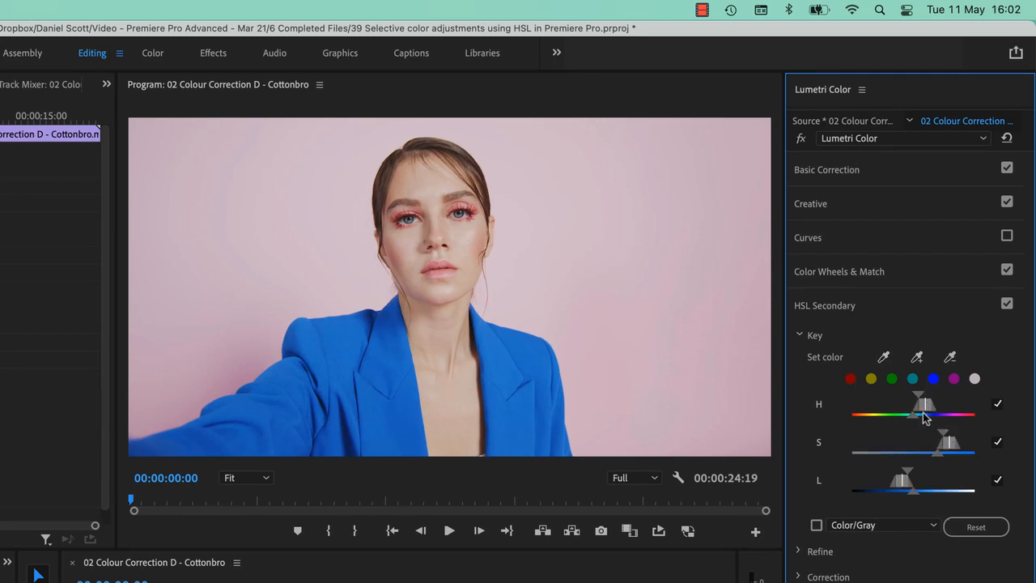
{"action": "left_click", "coordinate": [817, 526]}
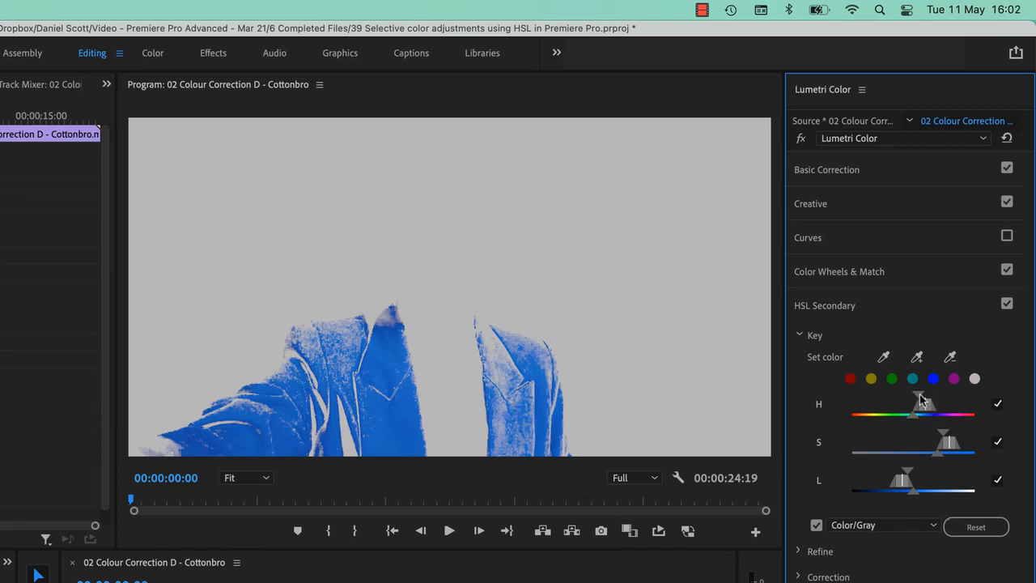
Step: Shift the key's hue range toward blue and widen its hue, saturation and luminance ranges to cover the jacket's highlights and folds
{"action": "mouse_move", "coordinate": [921, 398]}
{"action": "left_mouse_down"}
{"action": "mouse_move", "coordinate": [906, 400]}
{"action": "mouse_move", "coordinate": [917, 403]}
{"action": "left_mouse_up"}
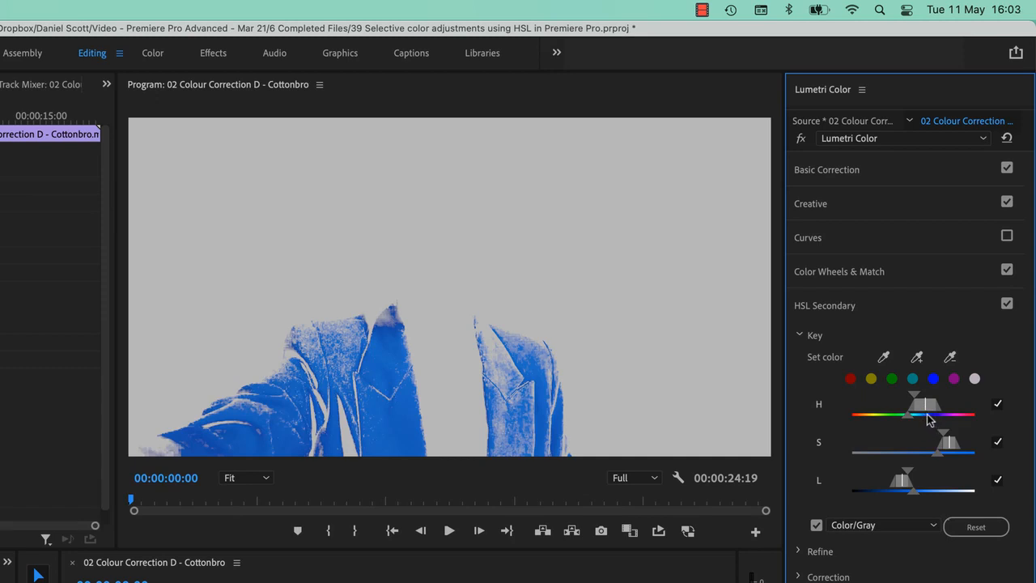
{"action": "mouse_move", "coordinate": [928, 407]}
{"action": "left_mouse_down"}
{"action": "mouse_move", "coordinate": [943, 407]}
{"action": "mouse_move", "coordinate": [920, 407]}
{"action": "mouse_move", "coordinate": [936, 413]}
{"action": "left_mouse_up"}
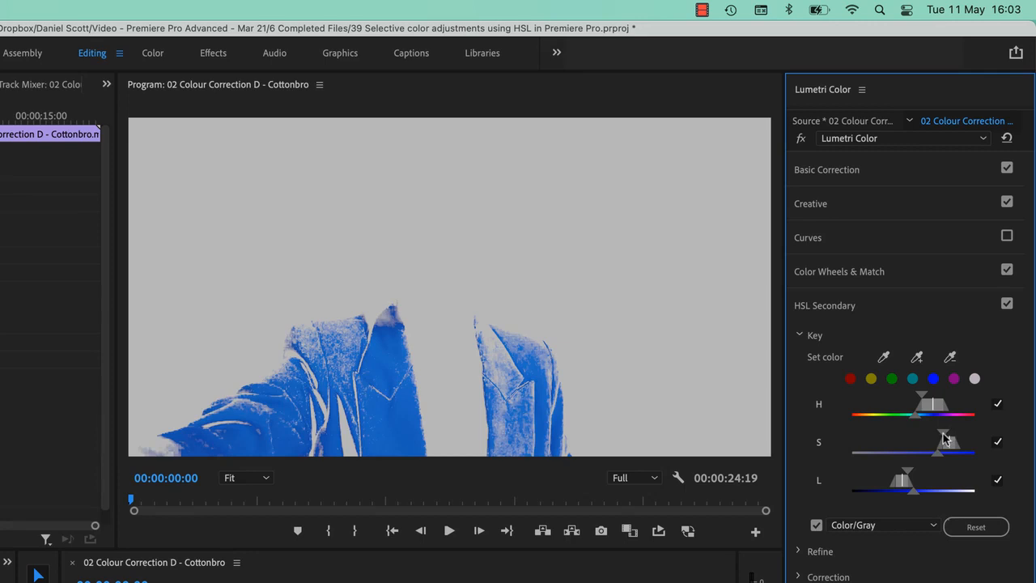
{"action": "left_click_drag", "start_coordinate": [946, 437], "coordinate": [895, 456]}
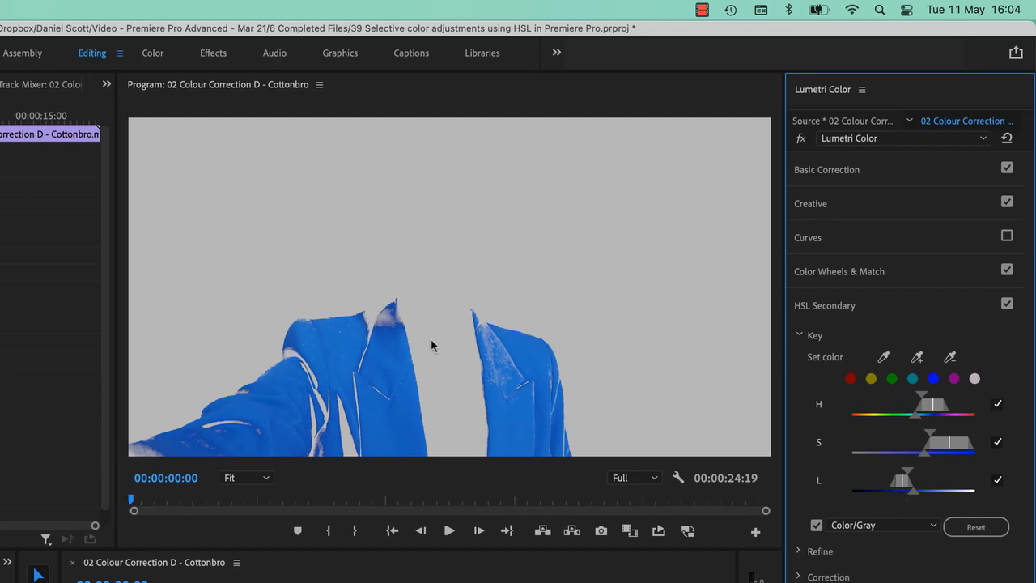
{"action": "left_click_drag", "start_coordinate": [907, 476], "coordinate": [943, 478]}
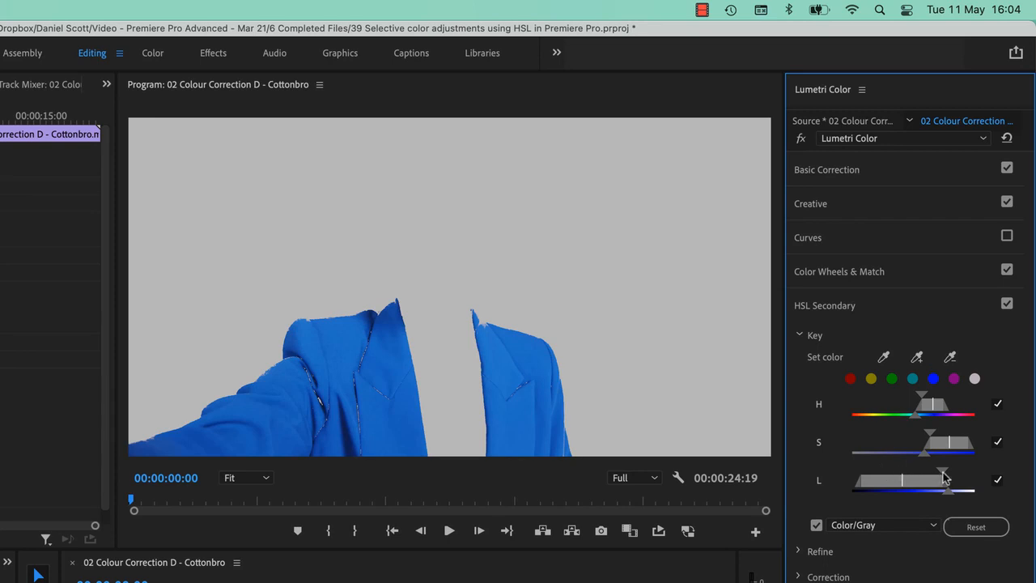
{"action": "mouse_move", "coordinate": [945, 475]}
{"action": "left_mouse_down"}
{"action": "mouse_move", "coordinate": [909, 482]}
{"action": "mouse_move", "coordinate": [935, 477]}
{"action": "mouse_move", "coordinate": [906, 499]}
{"action": "mouse_move", "coordinate": [906, 488]}
{"action": "mouse_move", "coordinate": [937, 478]}
{"action": "left_mouse_up"}
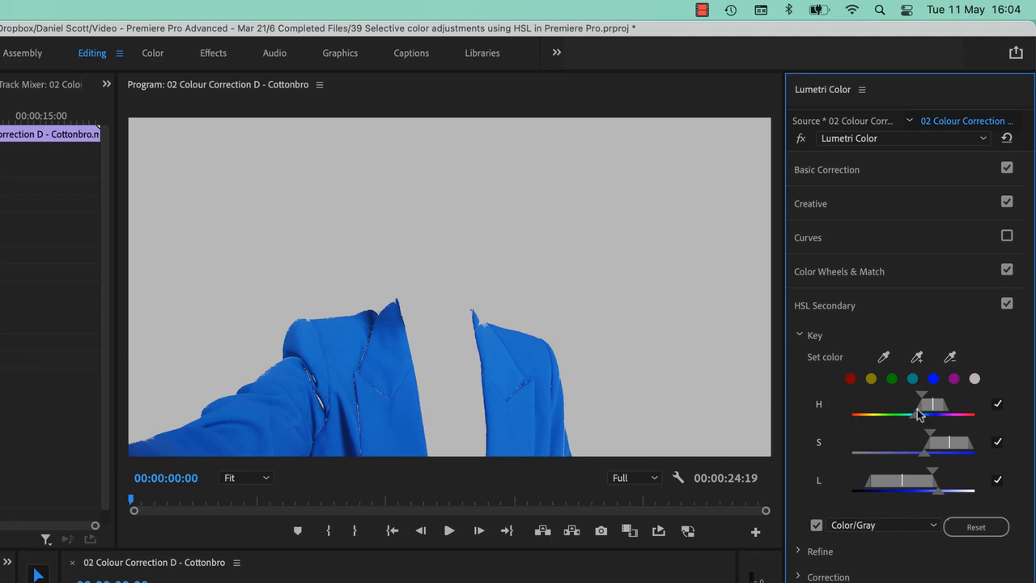
Step: Test the hue range's feathering and soften the falloff of the key's luminance range
{"action": "left_click_drag", "start_coordinate": [917, 418], "coordinate": [904, 419]}
{"action": "mouse_move", "coordinate": [905, 421]}
{"action": "left_mouse_down"}
{"action": "mouse_move", "coordinate": [892, 421]}
{"action": "mouse_move", "coordinate": [920, 421]}
{"action": "left_mouse_up"}
{"action": "left_click_drag", "start_coordinate": [915, 420], "coordinate": [932, 419]}
{"action": "left_click_drag", "start_coordinate": [923, 416], "coordinate": [916, 416]}
{"action": "left_click_drag", "start_coordinate": [933, 473], "coordinate": [950, 490]}
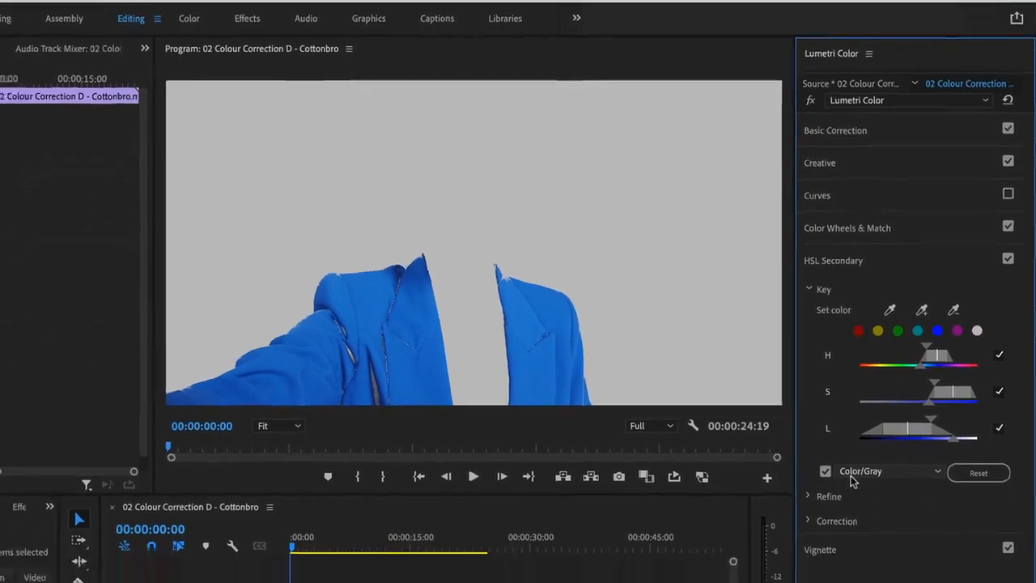
Step: Expand Correction and set Temperature to 6.9, Tint to 5.3, Contrast to 2.3, Sharpen to 5.3 and Saturation to 108.4
{"action": "left_click", "coordinate": [810, 521]}
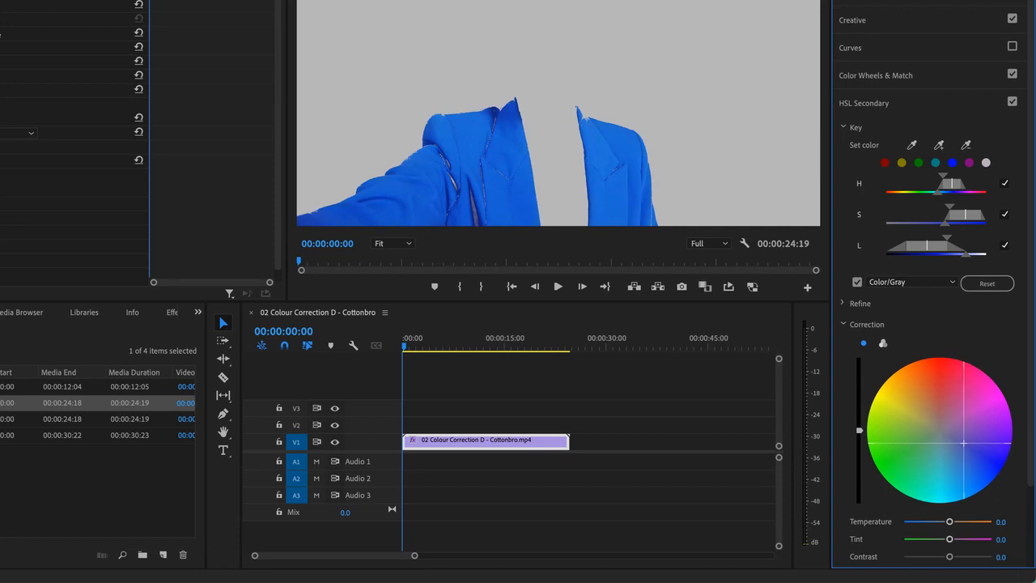
{"action": "left_click_drag", "start_coordinate": [966, 437], "coordinate": [939, 433]}
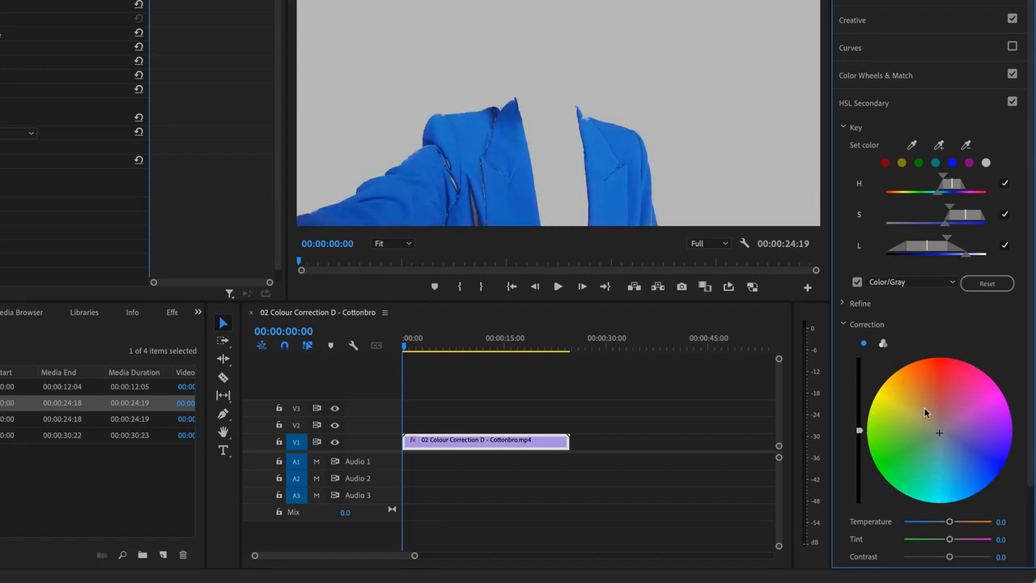
{"action": "scroll", "coordinate": [931, 417], "scroll_direction": "down", "scroll_amount": 3}
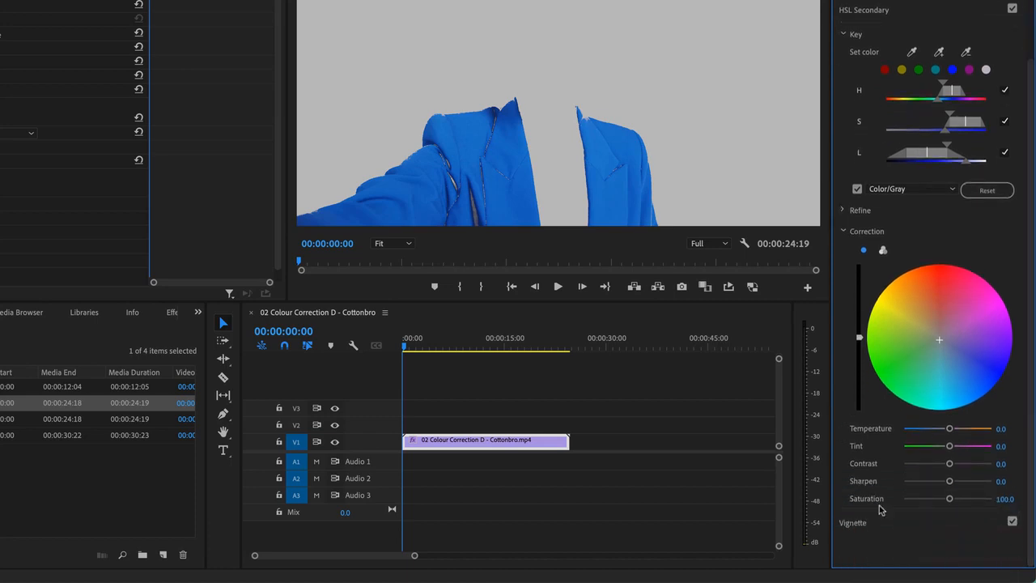
{"action": "mouse_move", "coordinate": [950, 429]}
{"action": "left_mouse_down"}
{"action": "mouse_move", "coordinate": [995, 431]}
{"action": "mouse_move", "coordinate": [937, 432]}
{"action": "mouse_move", "coordinate": [977, 448]}
{"action": "mouse_move", "coordinate": [906, 447]}
{"action": "mouse_move", "coordinate": [966, 447]}
{"action": "mouse_move", "coordinate": [950, 449]}
{"action": "left_mouse_up"}
{"action": "left_click_drag", "start_coordinate": [952, 464], "coordinate": [953, 500]}
{"action": "left_click_drag", "start_coordinate": [937, 347], "coordinate": [938, 346]}
Step: Try tinting the jacket's shadows magenta and highlights orange with the three-way wheels, and reset the tint
{"action": "left_click", "coordinate": [883, 250]}
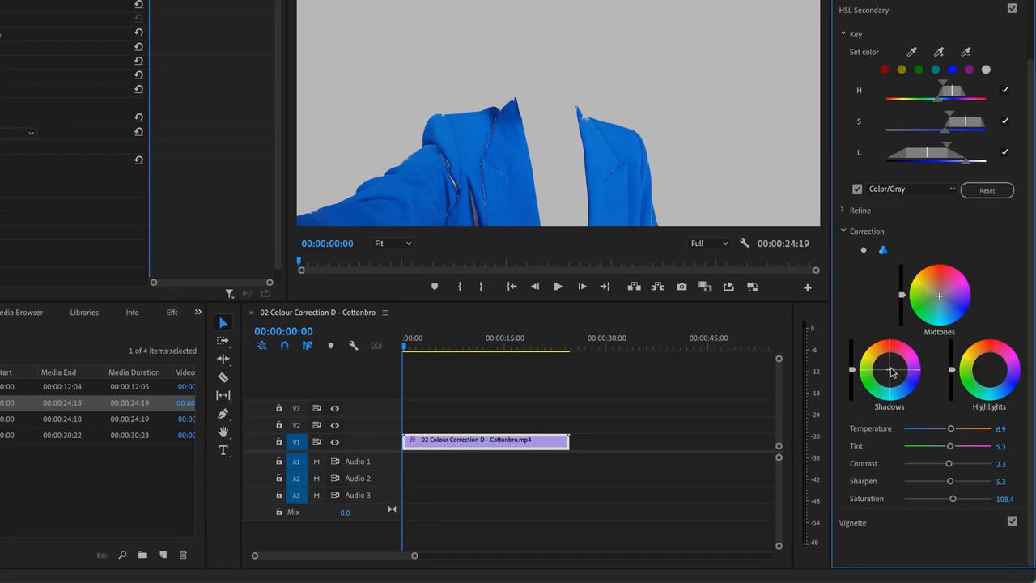
{"action": "left_click_drag", "start_coordinate": [891, 372], "coordinate": [910, 357]}
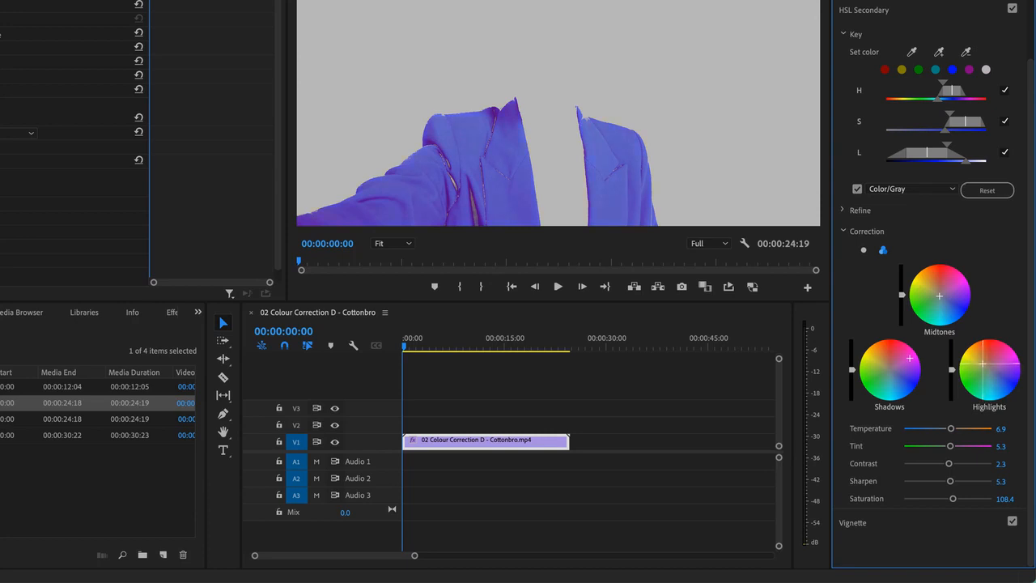
{"action": "left_click_drag", "start_coordinate": [983, 363], "coordinate": [975, 357]}
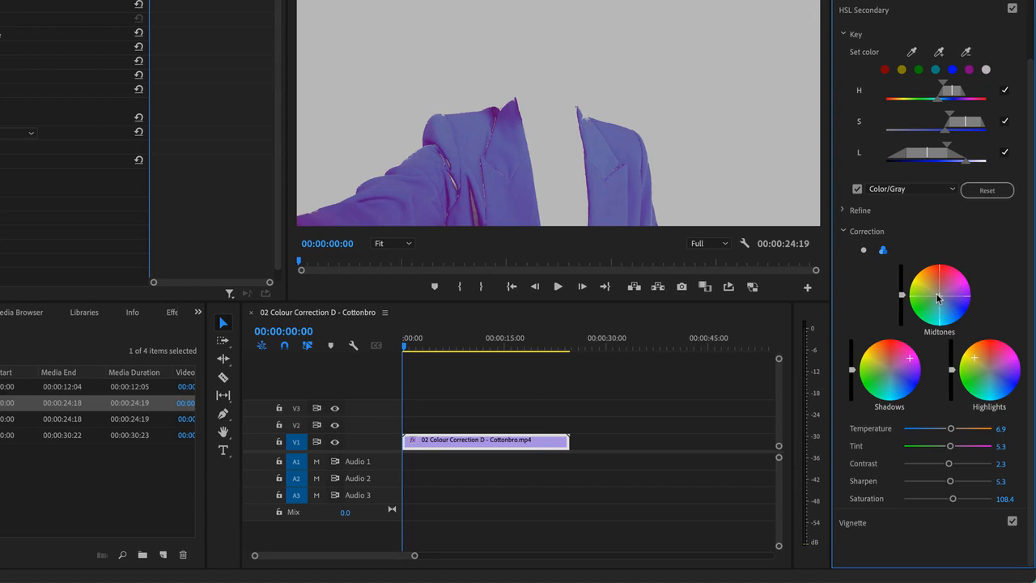
{"action": "left_click", "coordinate": [863, 251]}
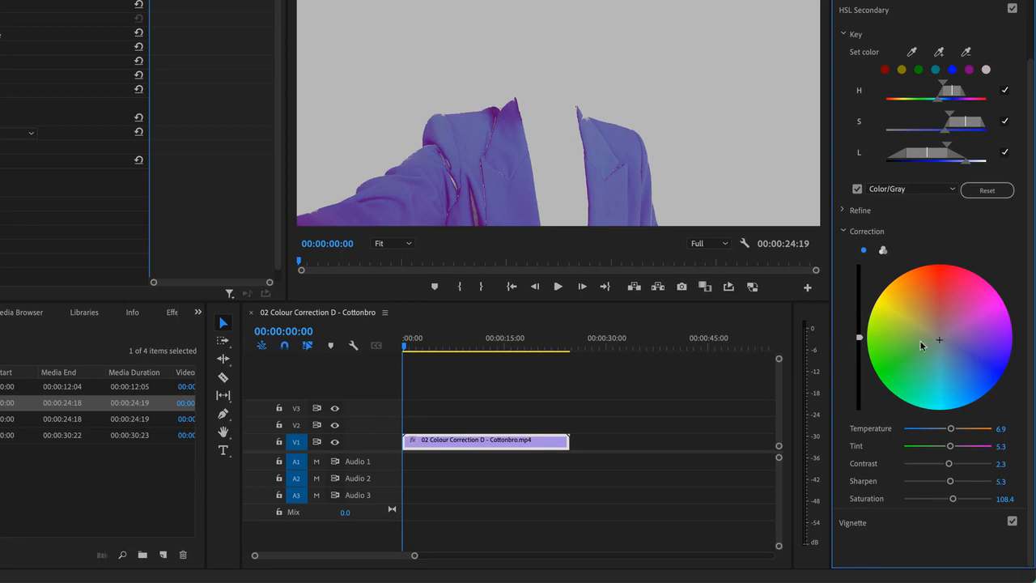
{"action": "double_click", "coordinate": [964, 315]}
{"action": "left_click", "coordinate": [883, 250]}
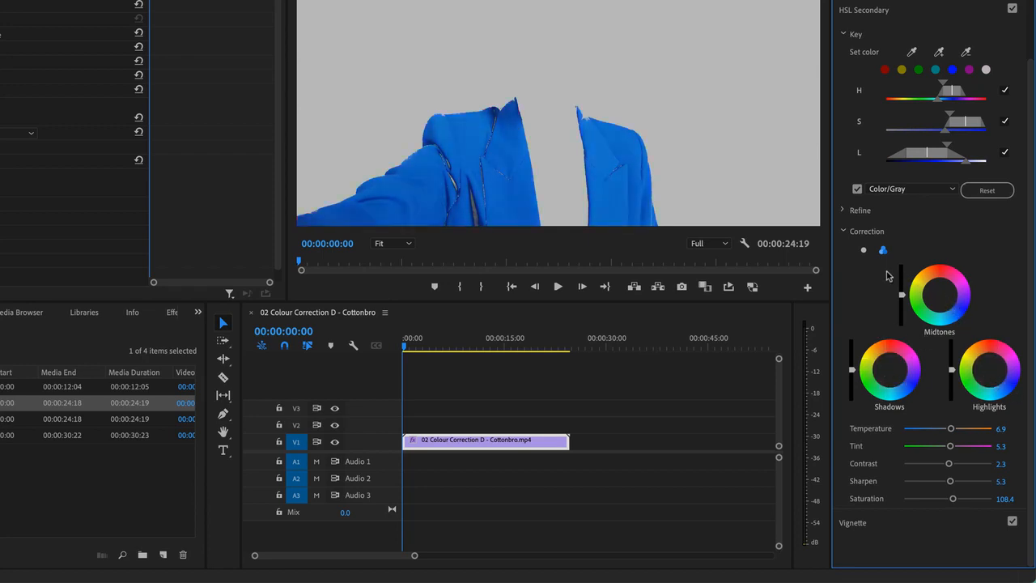
Step: Push the single Correction wheel strongly toward magenta to turn the jacket purple, and compare it with the mask hidden
{"action": "left_click", "coordinate": [864, 250]}
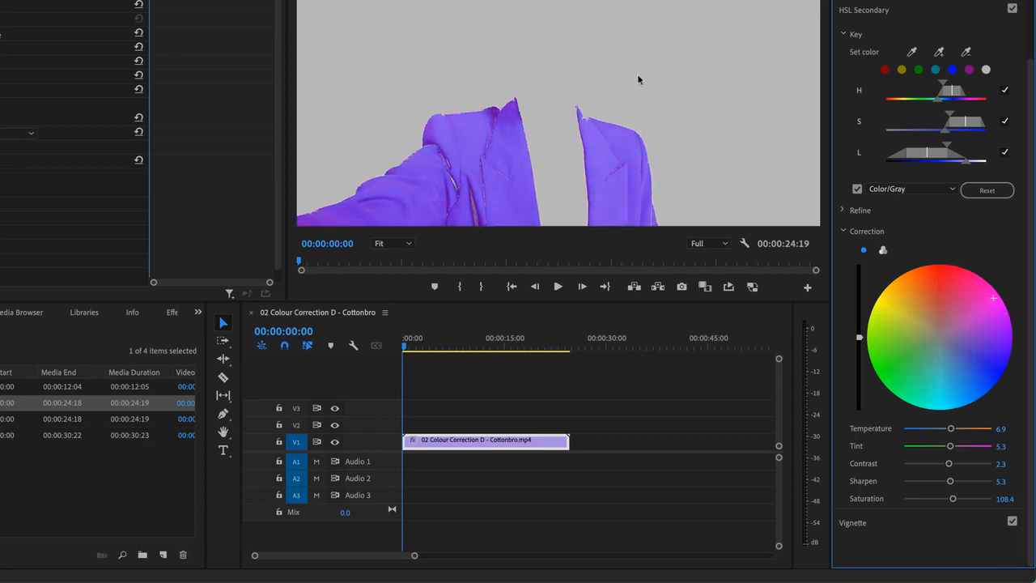
{"action": "left_click", "coordinate": [857, 189]}
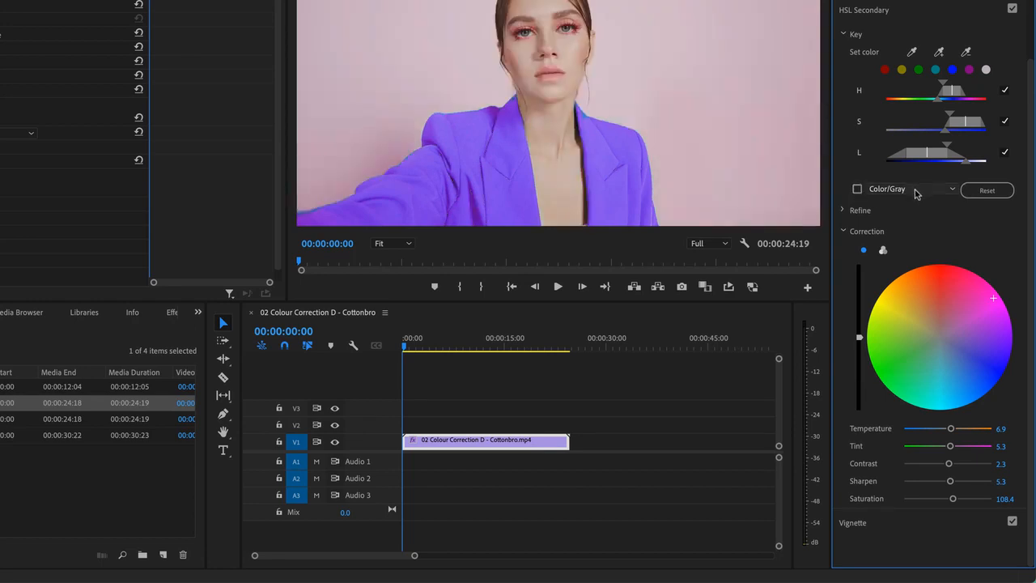
{"action": "left_click", "coordinate": [856, 188]}
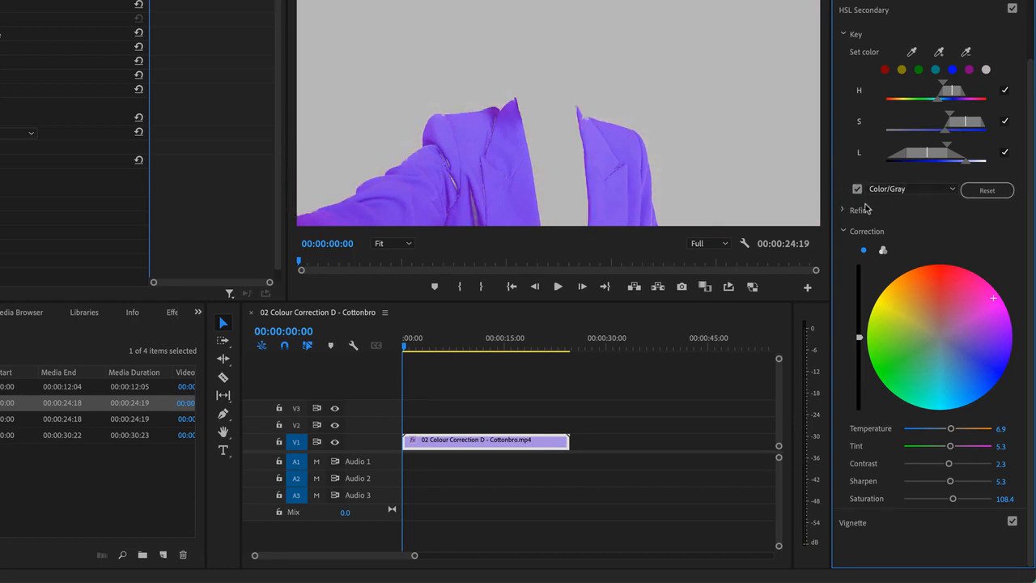
Step: Preview the key in the Color/Black and White/Black mask modes, leave it on Color/Black, and turn off the mask
{"action": "left_click", "coordinate": [886, 189]}
{"action": "left_click", "coordinate": [901, 221]}
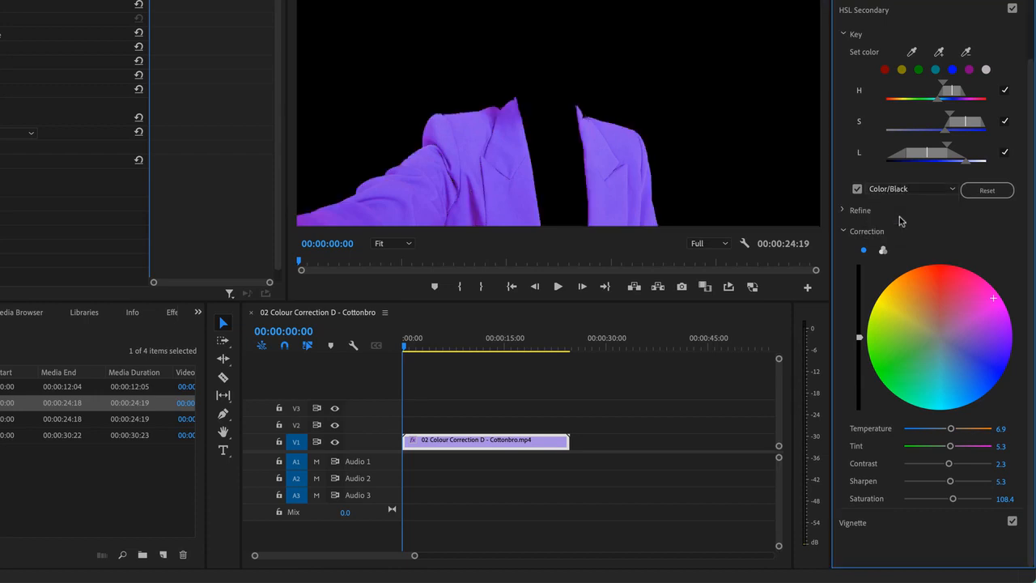
{"action": "left_click", "coordinate": [891, 189]}
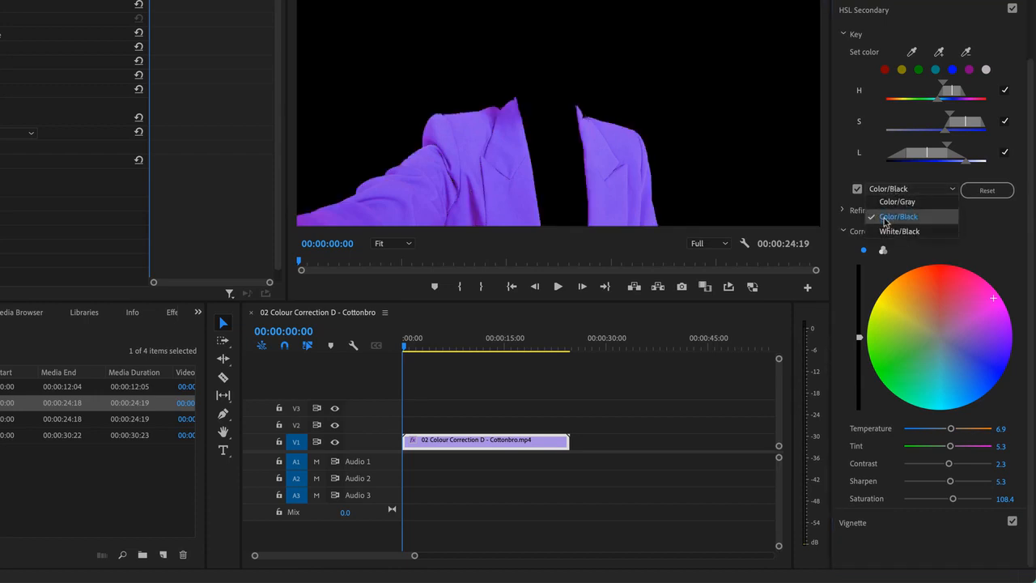
{"action": "left_click", "coordinate": [902, 232]}
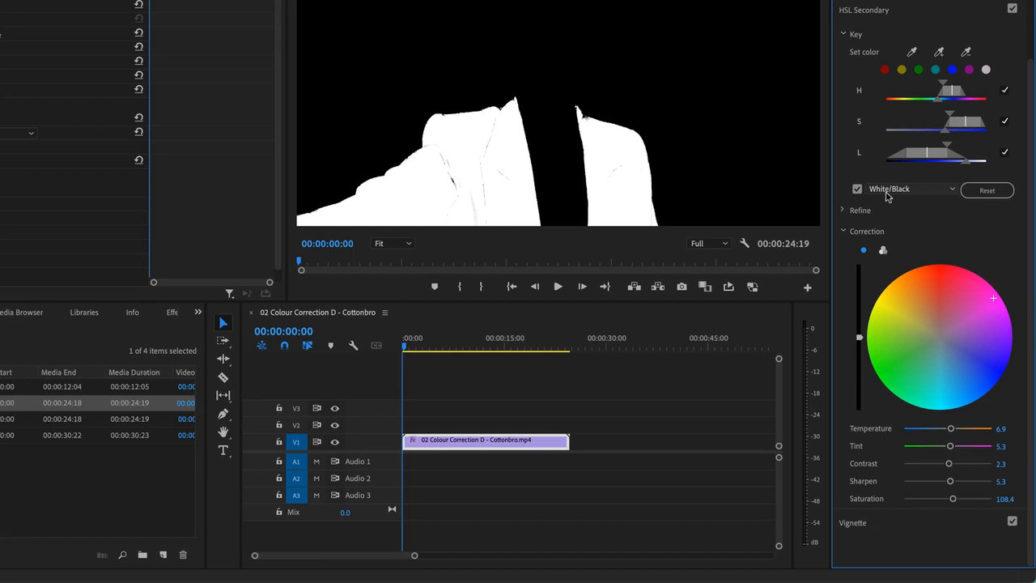
{"action": "left_click", "coordinate": [886, 192]}
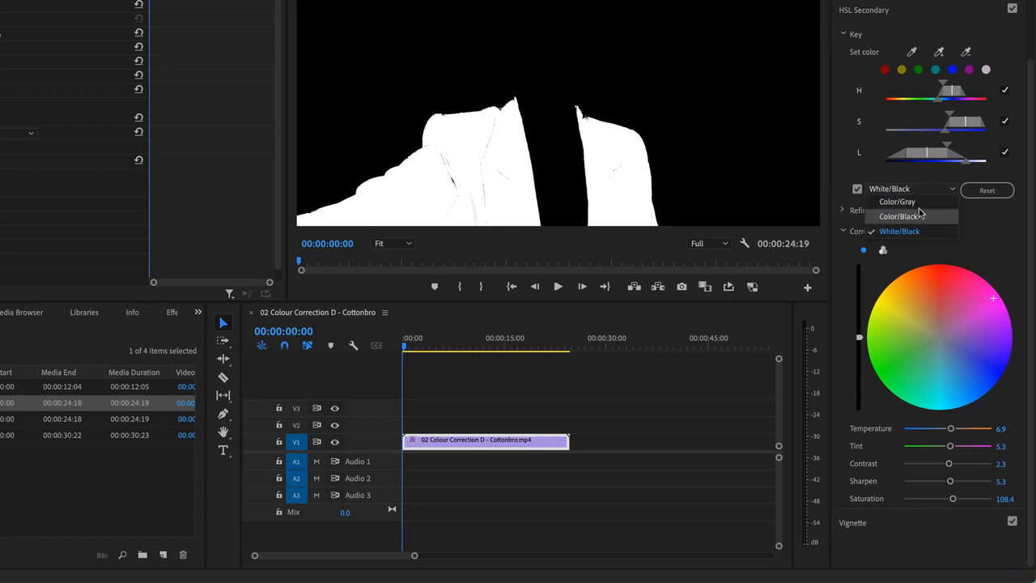
{"action": "left_click", "coordinate": [920, 215]}
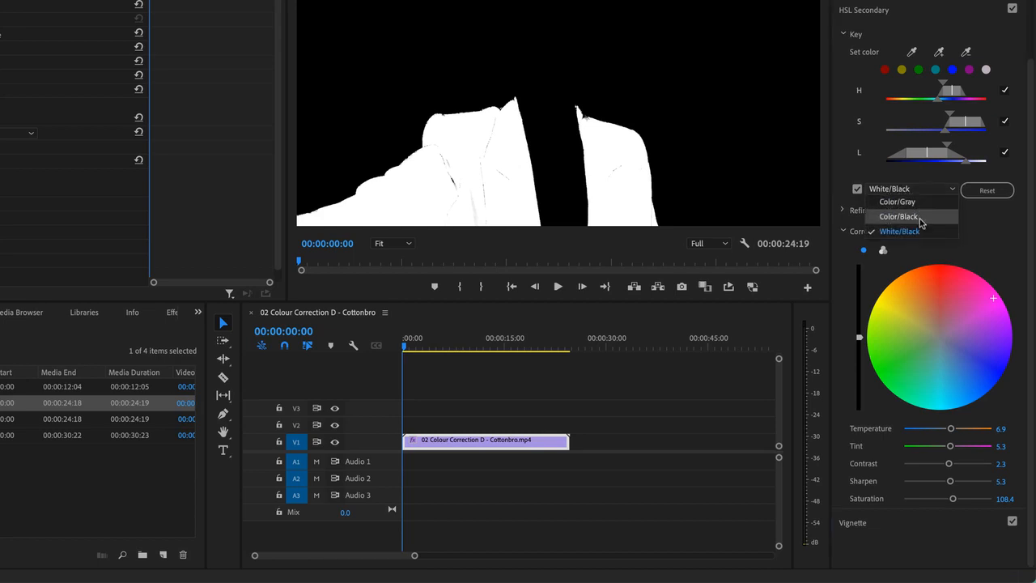
{"action": "left_click", "coordinate": [857, 189]}
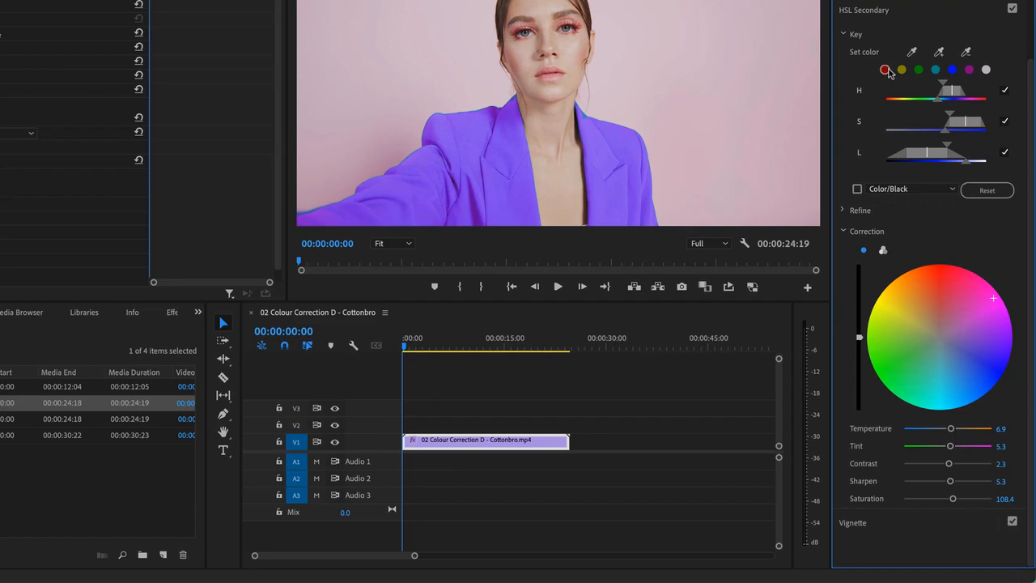
Step: Save the project and create a new sequence from the 02 Colour Correction E clip
{"action": "key", "text": "super+s"}
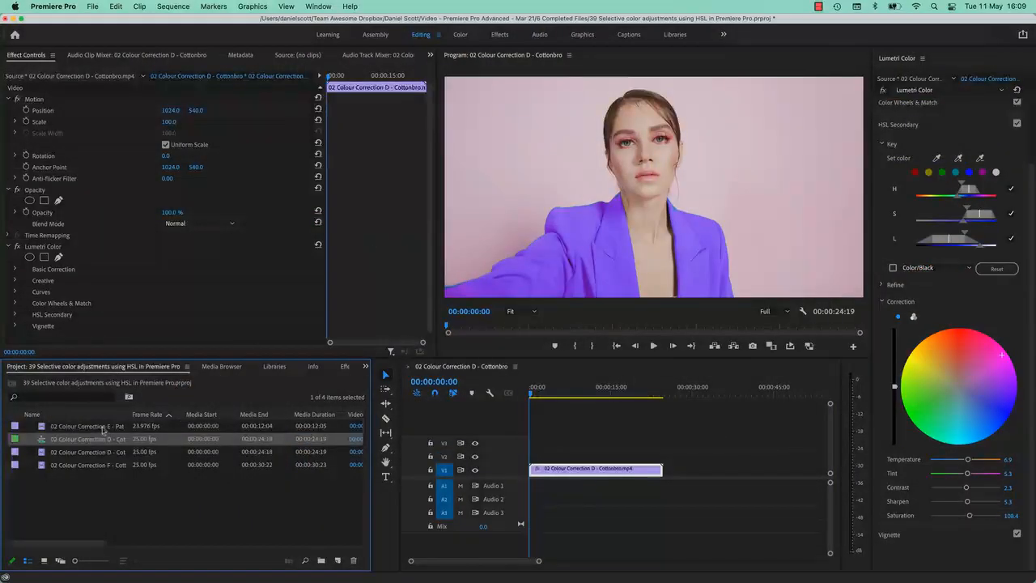
{"action": "left_click", "coordinate": [102, 429]}
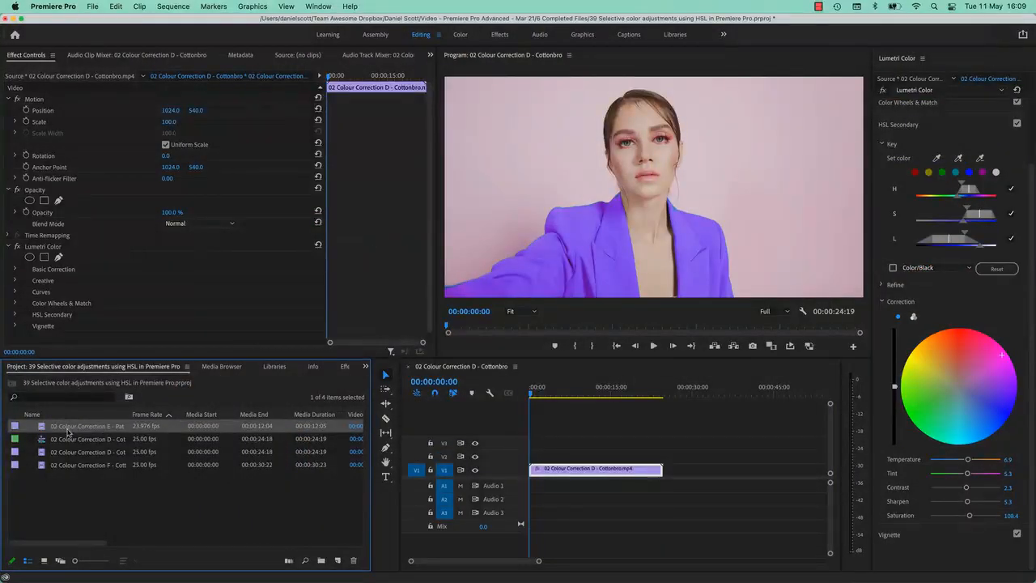
{"action": "left_click_drag", "start_coordinate": [73, 432], "coordinate": [337, 560]}
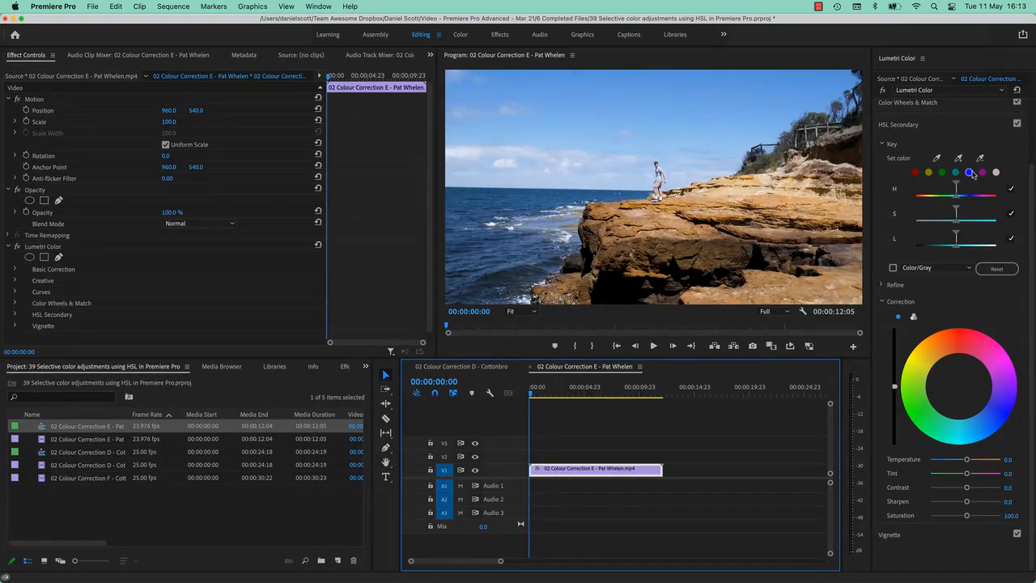
Step: Key the clip's blues with the blue preset and show the HSL Secondary mask in Color/Black mode
{"action": "left_click", "coordinate": [970, 173]}
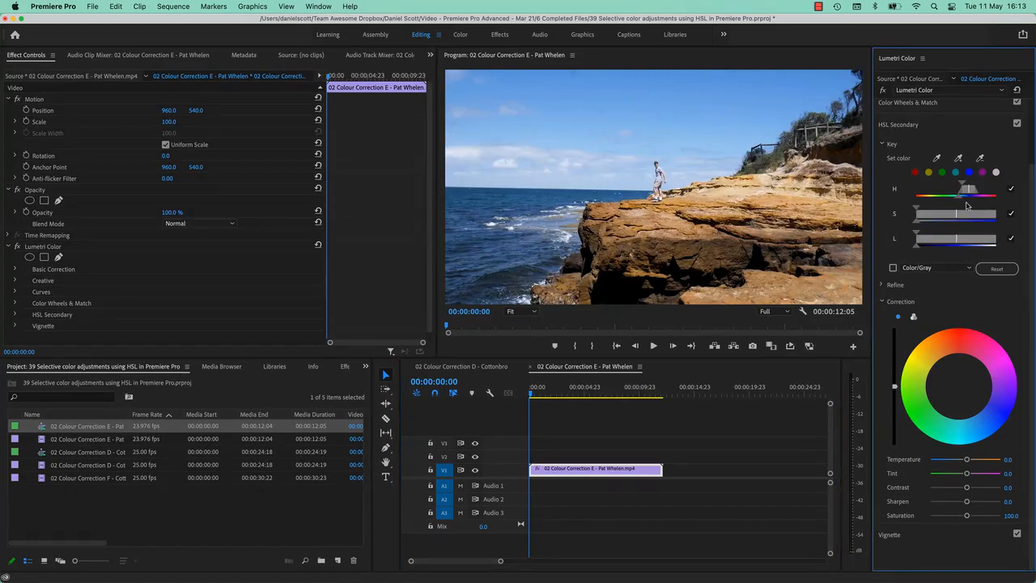
{"action": "left_click", "coordinate": [892, 268]}
{"action": "left_click", "coordinate": [931, 268]}
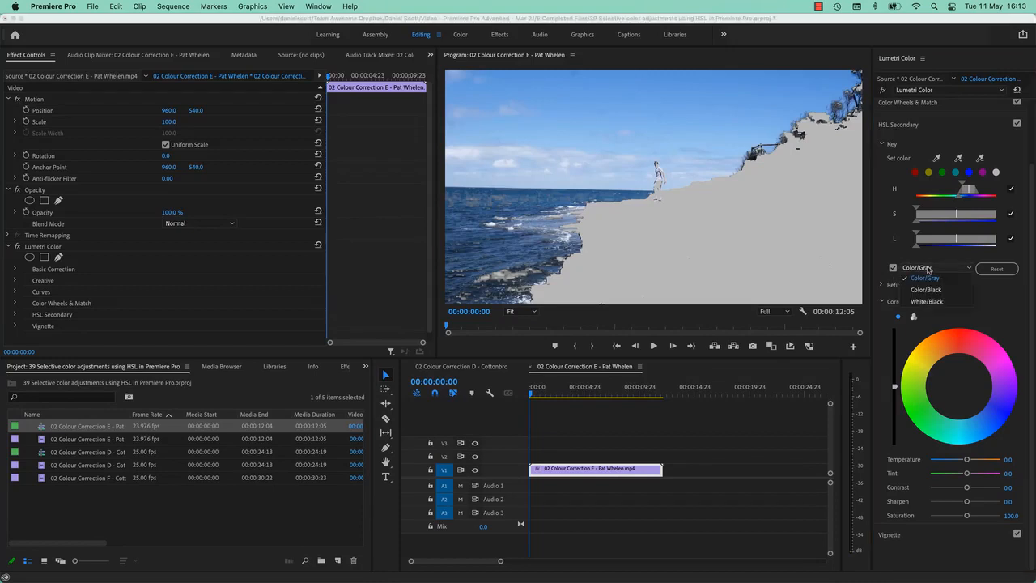
{"action": "left_click", "coordinate": [932, 292]}
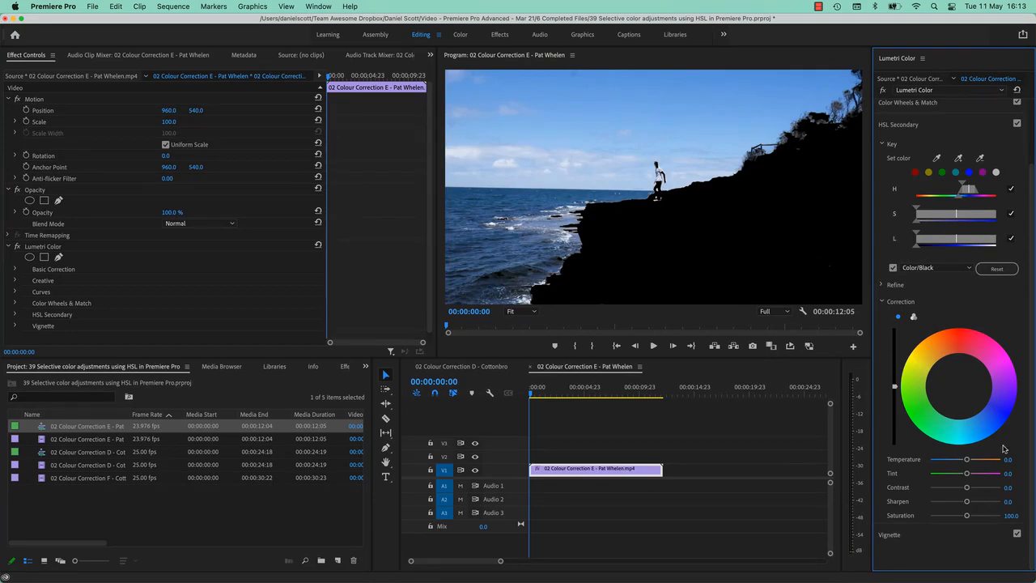
Step: Try tinting the keyed blues strongly magenta and raising their saturation to 200, undoing each change
{"action": "left_click_drag", "start_coordinate": [961, 389], "coordinate": [1005, 351]}
{"action": "key", "text": "grave"}
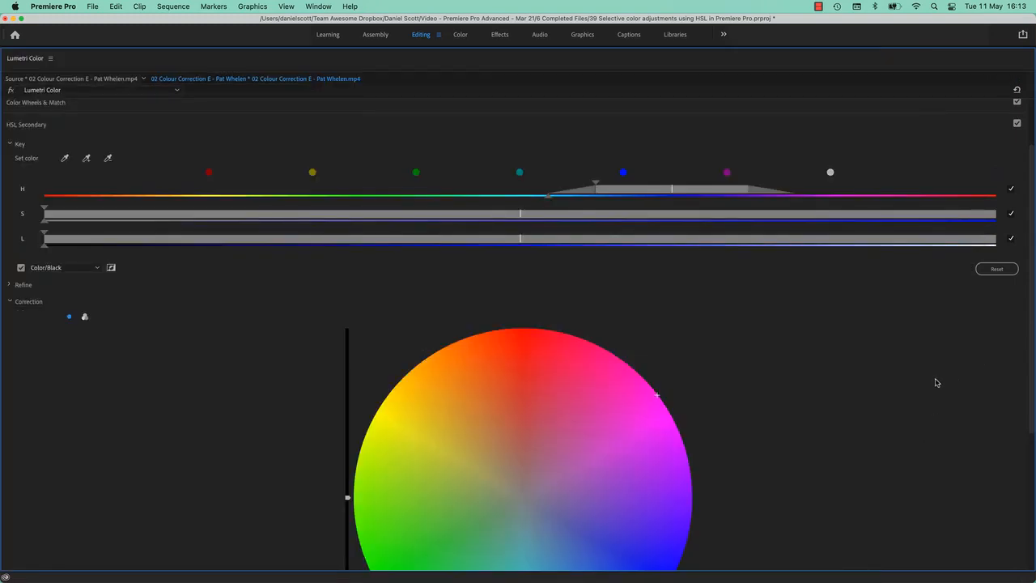
{"action": "key", "text": "grave"}
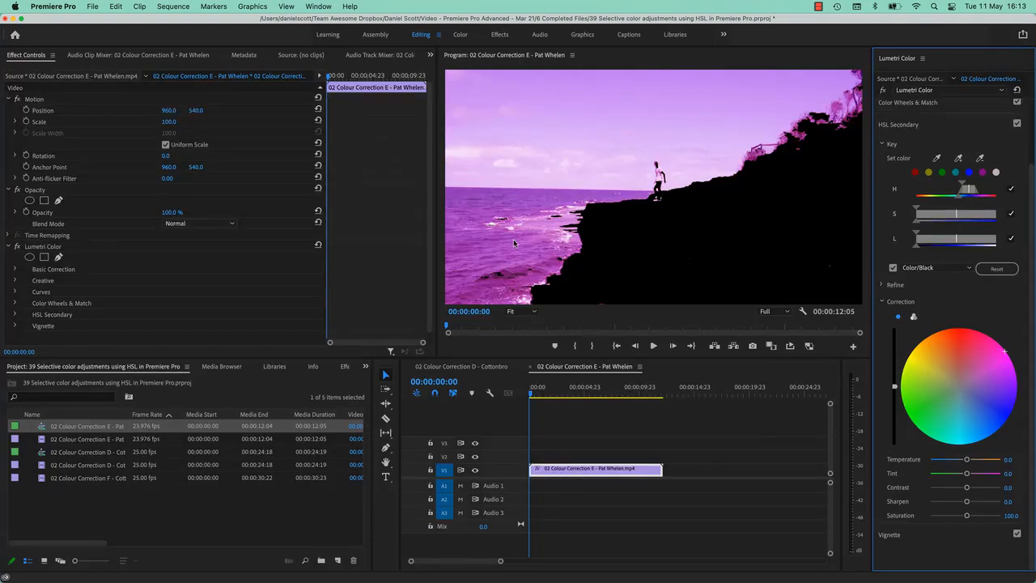
{"action": "key", "text": "super+z"}
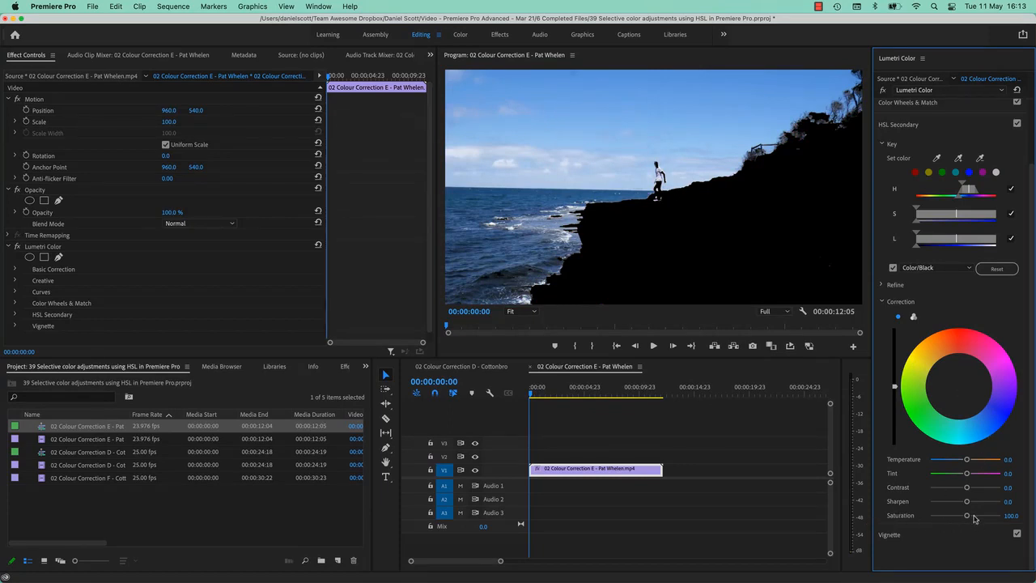
{"action": "left_click_drag", "start_coordinate": [967, 515], "coordinate": [1030, 515]}
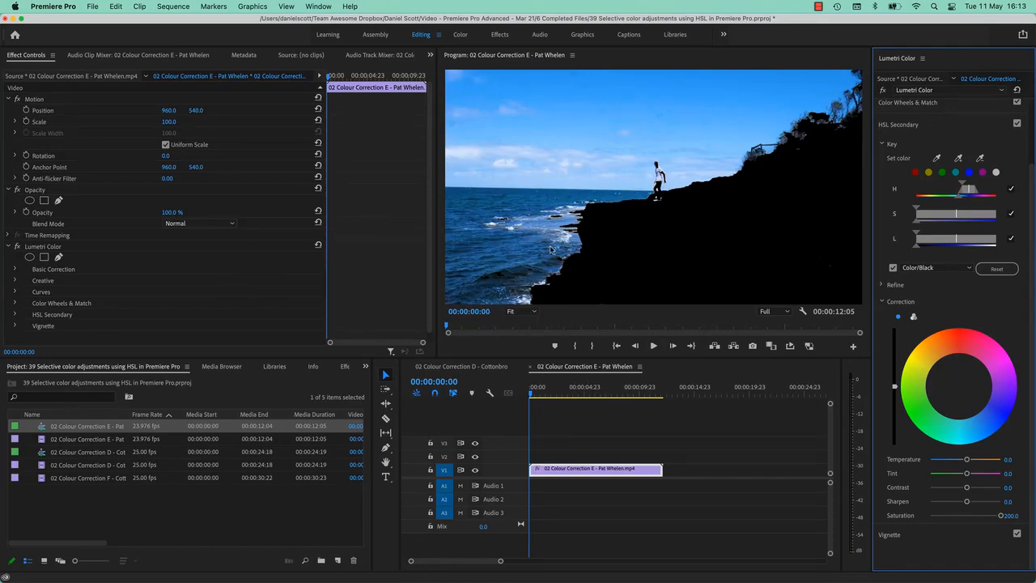
{"action": "key", "text": "super+z"}
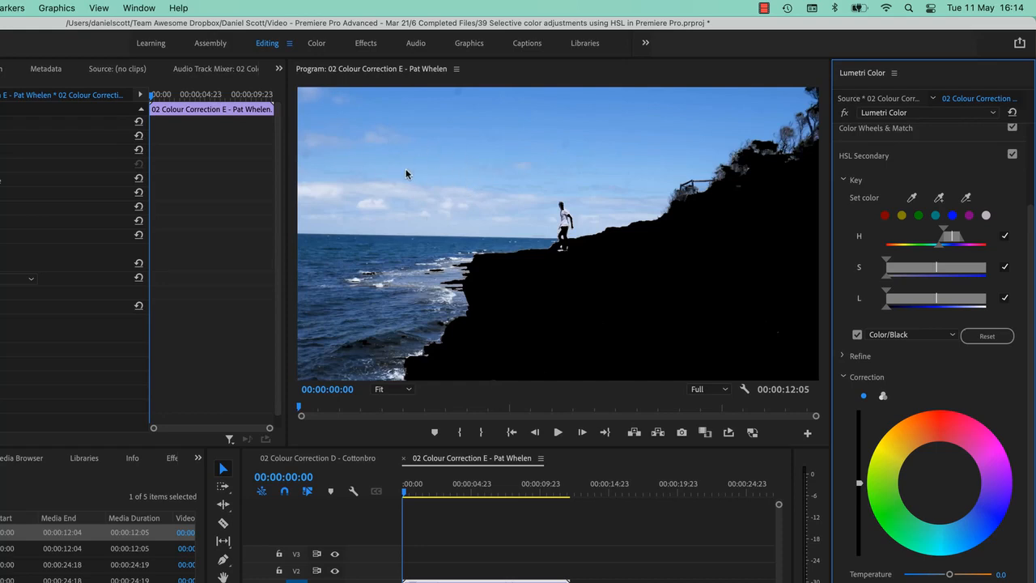
Step: Narrow the key's luminance range to the brighter tones with a hard lower edge, separating the sky from the ocean
{"action": "left_click_drag", "start_coordinate": [888, 294], "coordinate": [923, 303]}
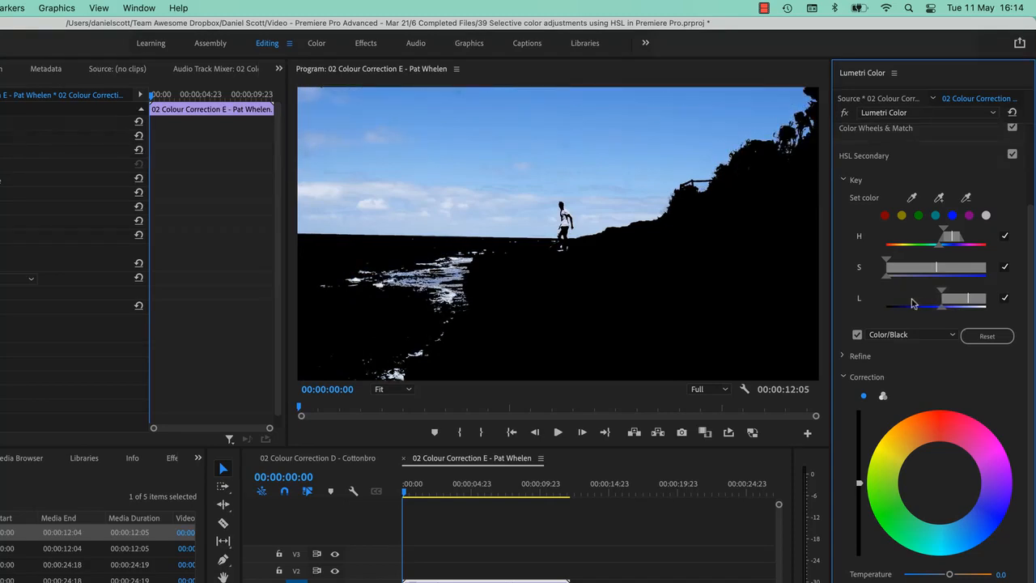
{"action": "left_click_drag", "start_coordinate": [942, 308], "coordinate": [896, 306]}
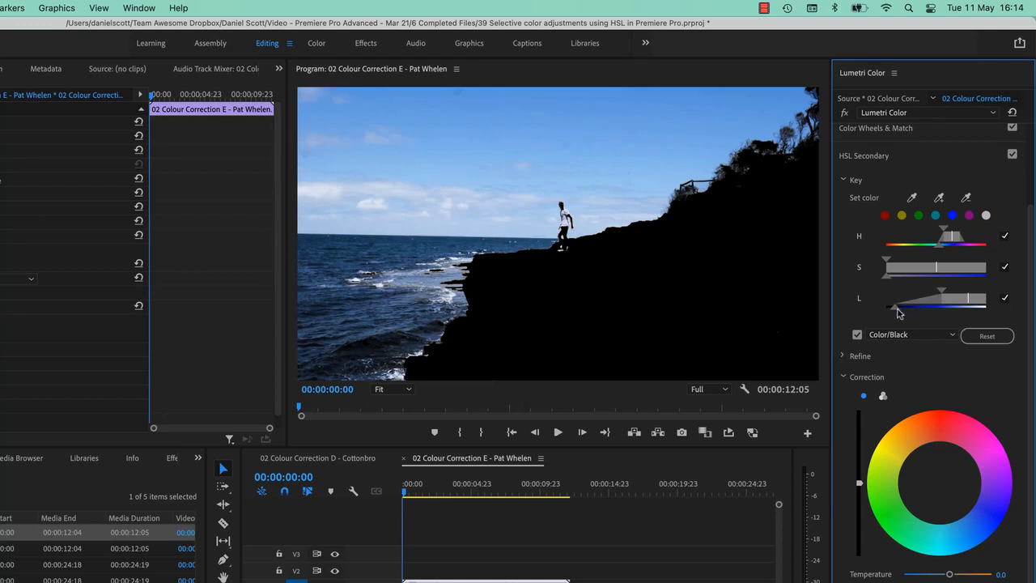
{"action": "left_click_drag", "start_coordinate": [896, 308], "coordinate": [946, 314]}
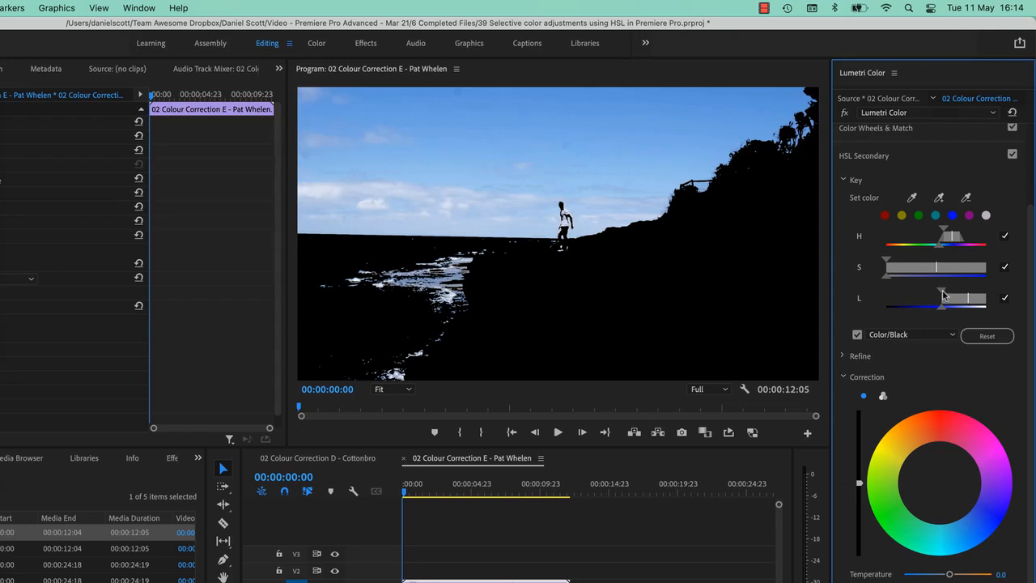
{"action": "mouse_move", "coordinate": [944, 295]}
{"action": "left_mouse_down"}
{"action": "mouse_move", "coordinate": [977, 302]}
{"action": "mouse_move", "coordinate": [960, 302]}
{"action": "left_mouse_up"}
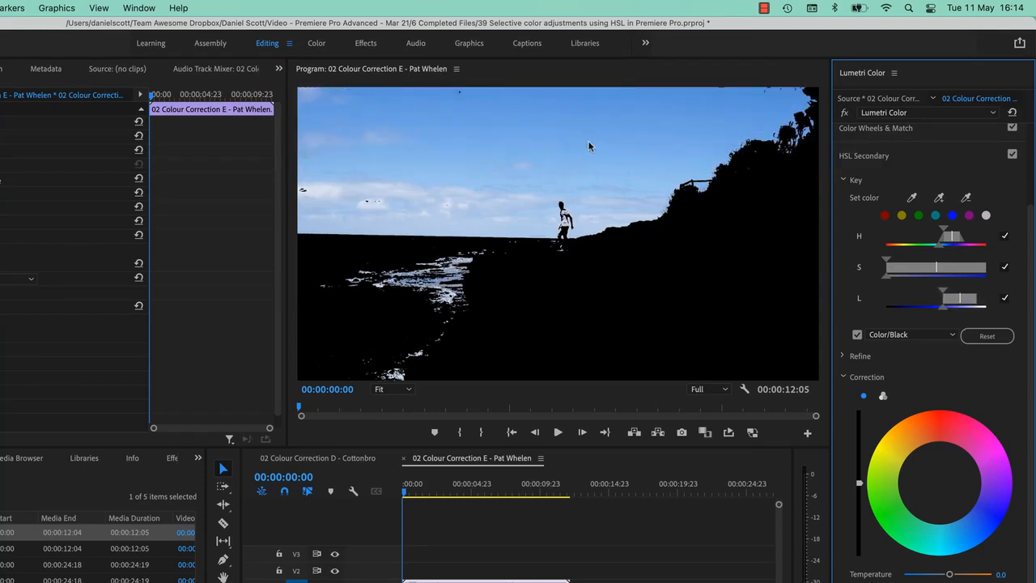
{"action": "mouse_move", "coordinate": [889, 262]}
{"action": "left_mouse_down"}
{"action": "mouse_move", "coordinate": [931, 263]}
{"action": "mouse_move", "coordinate": [886, 267]}
{"action": "left_mouse_up"}
Step: Shift the keyed sky slightly toward blue with saturation 145, and compare it unmasked with the Lumetri effect off and on
{"action": "left_click", "coordinate": [941, 486]}
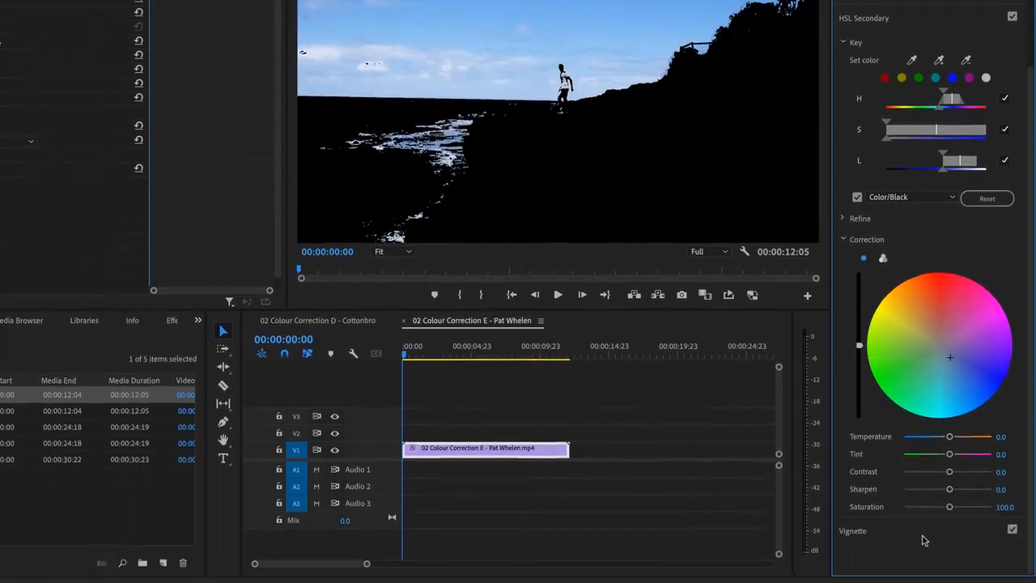
{"action": "left_click_drag", "start_coordinate": [950, 507], "coordinate": [968, 507]}
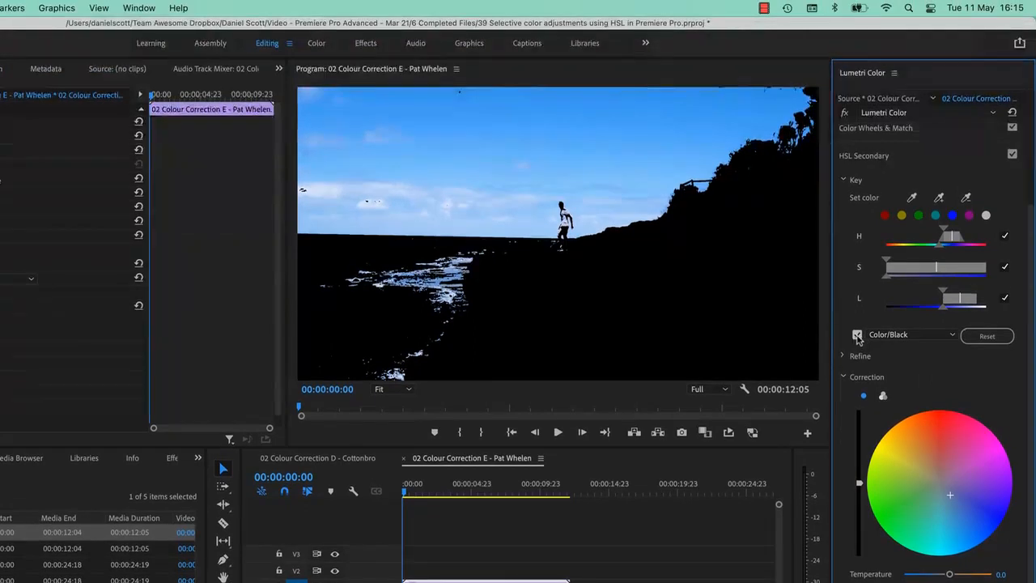
{"action": "left_click", "coordinate": [857, 336]}
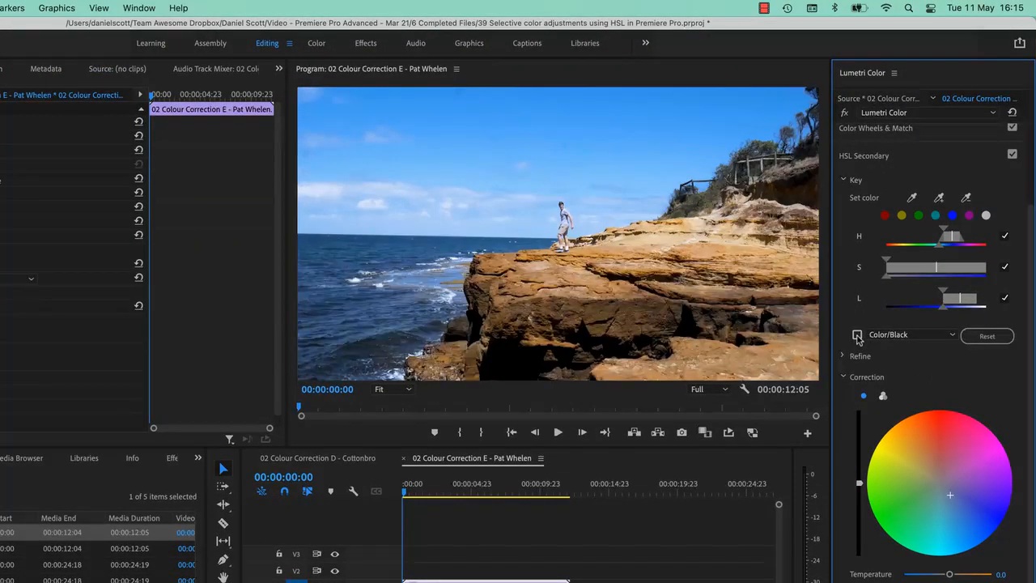
{"action": "left_click", "coordinate": [845, 113]}
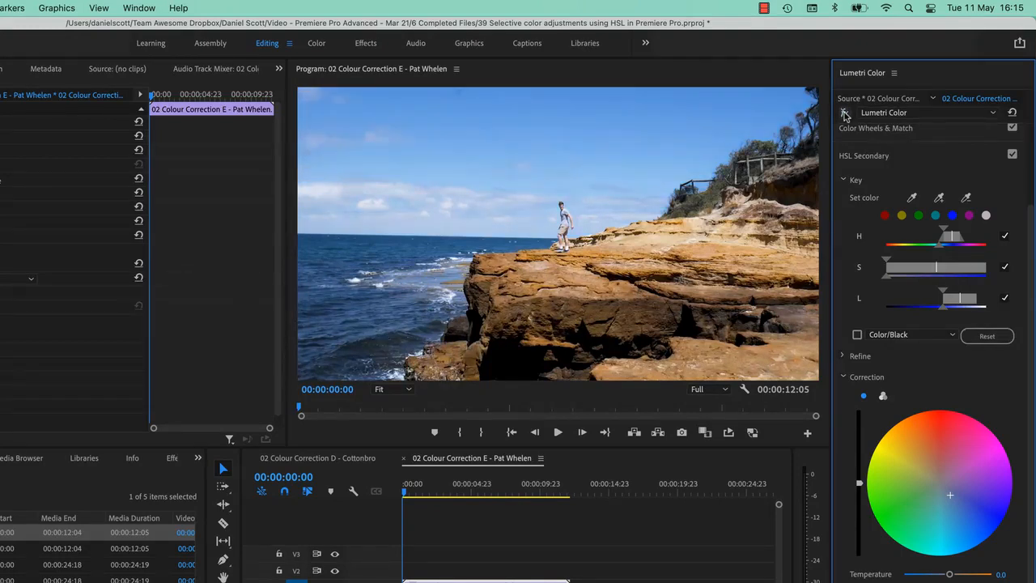
{"action": "left_click", "coordinate": [844, 114]}
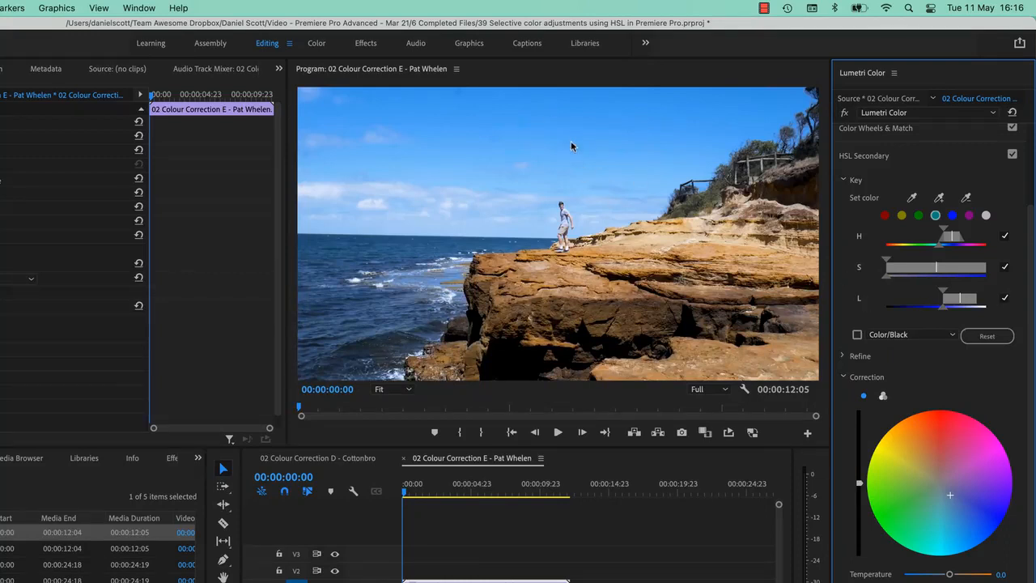
{"action": "left_click", "coordinate": [912, 198]}
{"action": "left_click", "coordinate": [413, 304]}
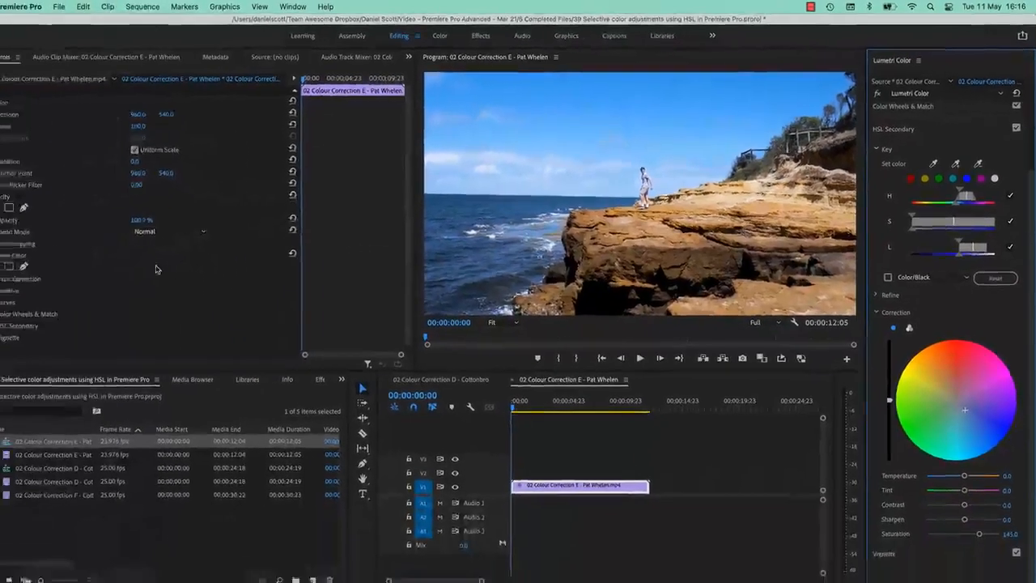
Step: Examine the HSL Secondary key settings inside the clip's Lumetri Color effect in Effect Controls
{"action": "left_click", "coordinate": [28, 58]}
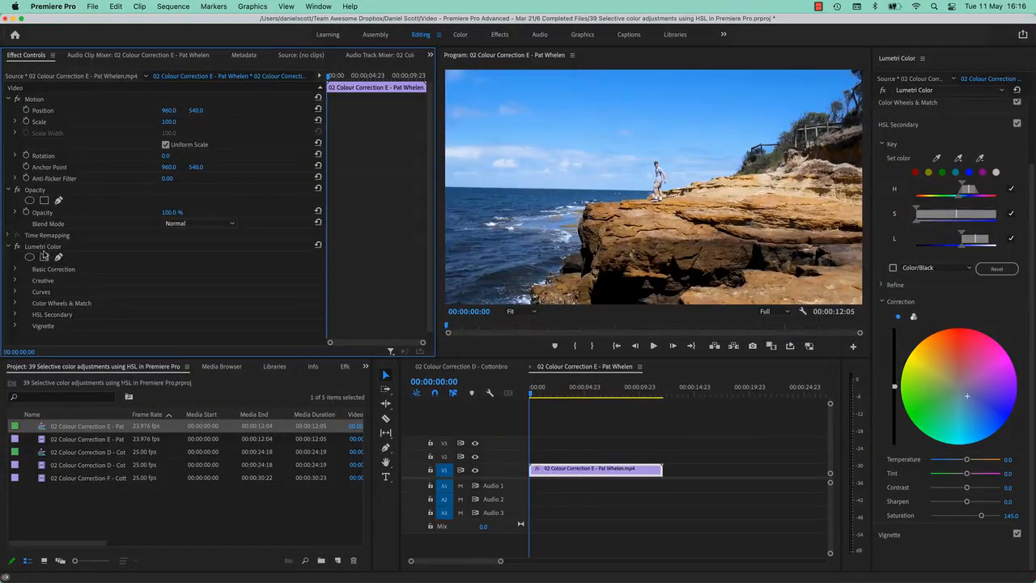
{"action": "left_click", "coordinate": [42, 247]}
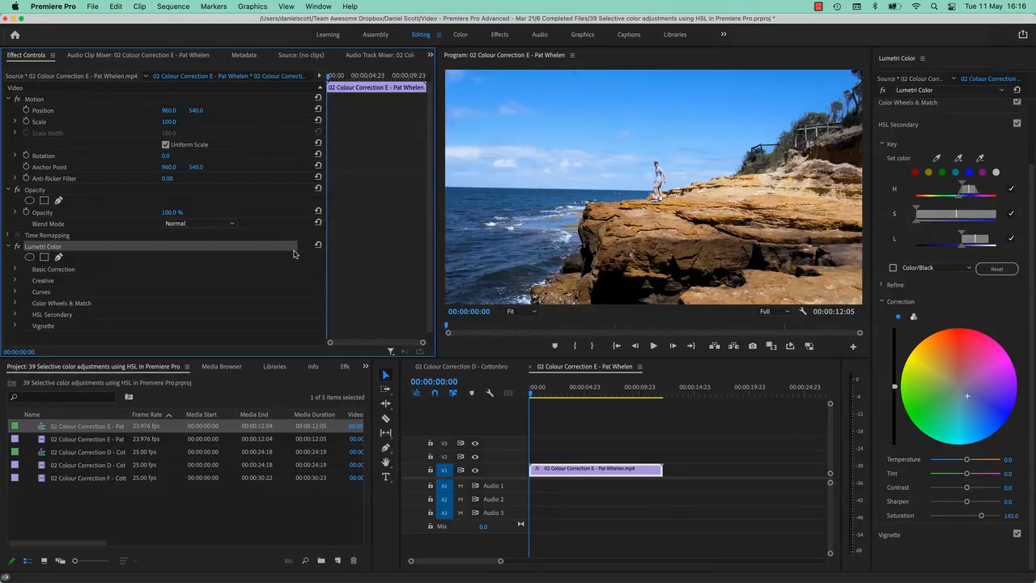
{"action": "left_click", "coordinate": [41, 321]}
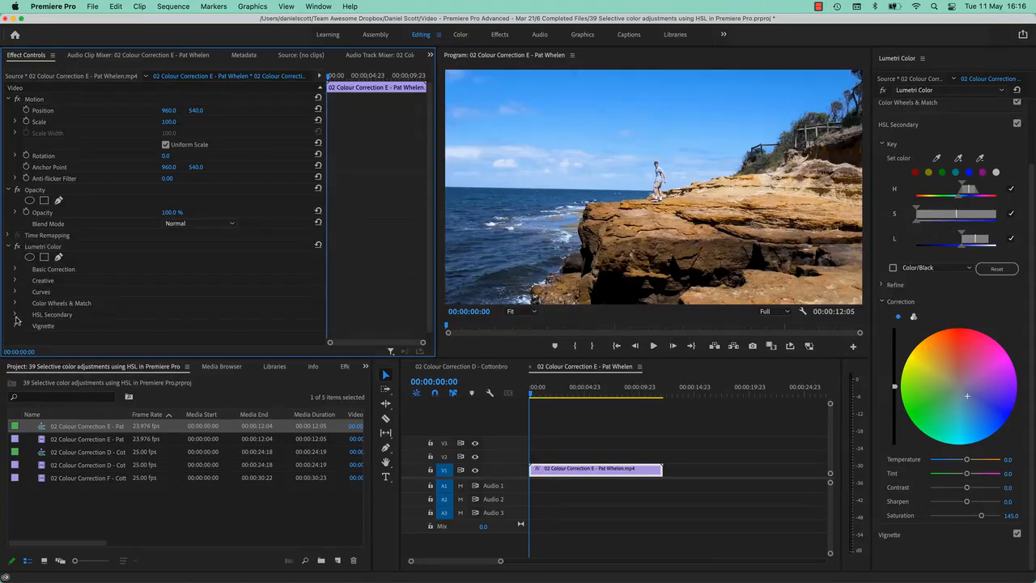
{"action": "left_click", "coordinate": [14, 315]}
{"action": "scroll", "coordinate": [97, 313], "scroll_direction": "down", "scroll_amount": 3}
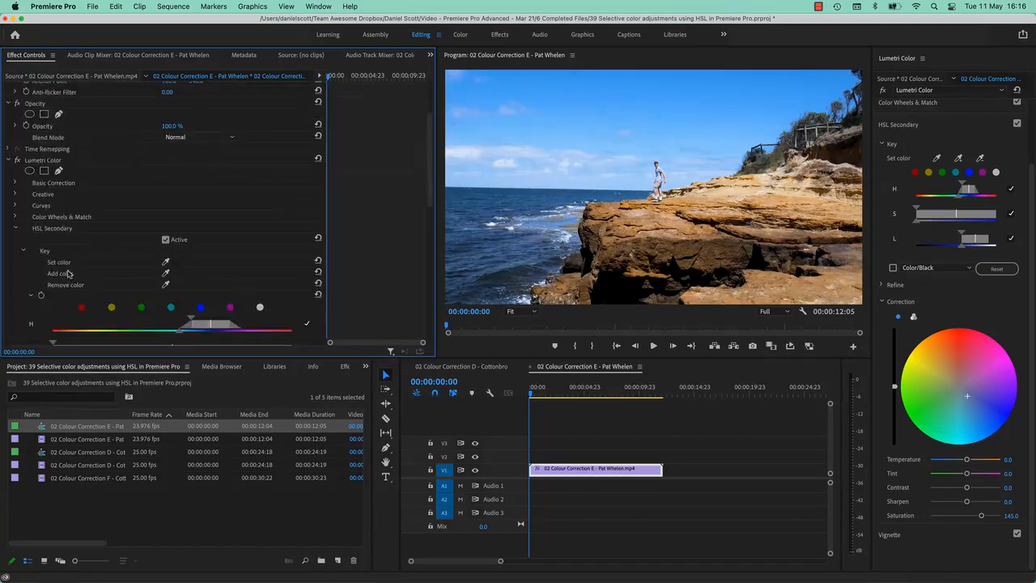
{"action": "scroll", "coordinate": [70, 273], "scroll_direction": "down", "scroll_amount": 2}
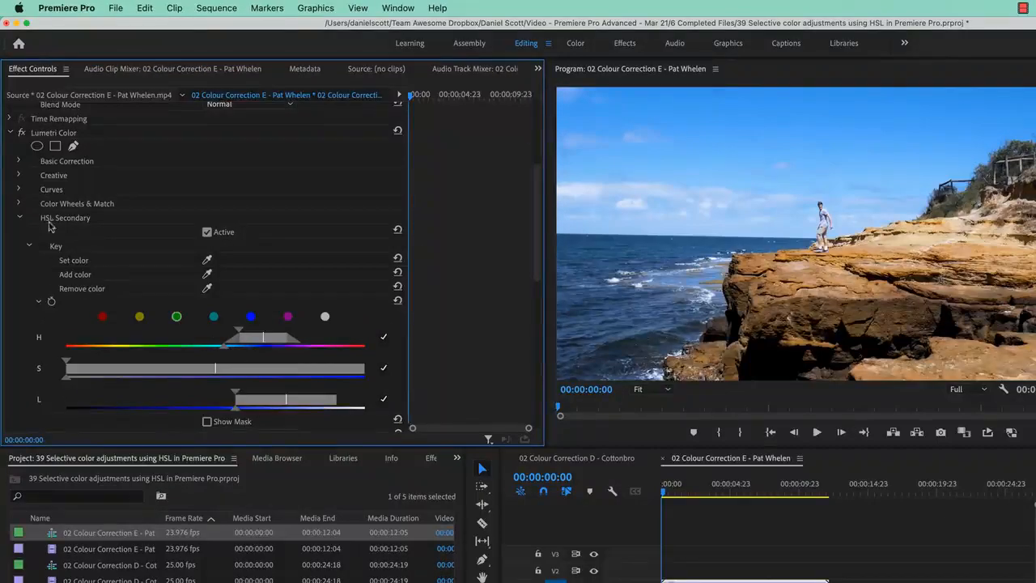
Step: Collapse the Lumetri Color effect in Effect Controls and compare the clip with the effect off and on
{"action": "left_click", "coordinate": [9, 132]}
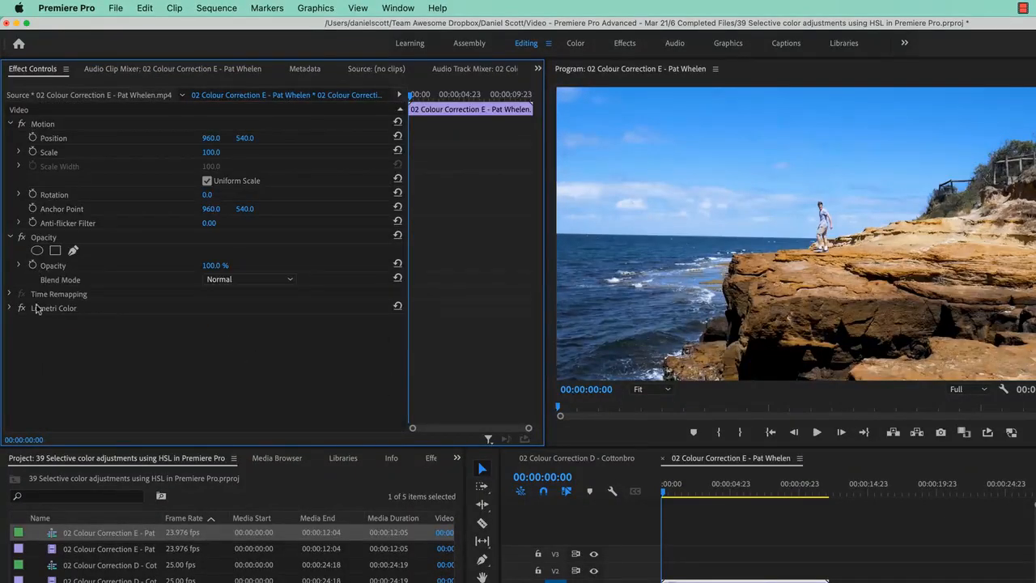
{"action": "left_click", "coordinate": [21, 308]}
{"action": "left_click", "coordinate": [22, 309]}
{"action": "left_click", "coordinate": [54, 311]}
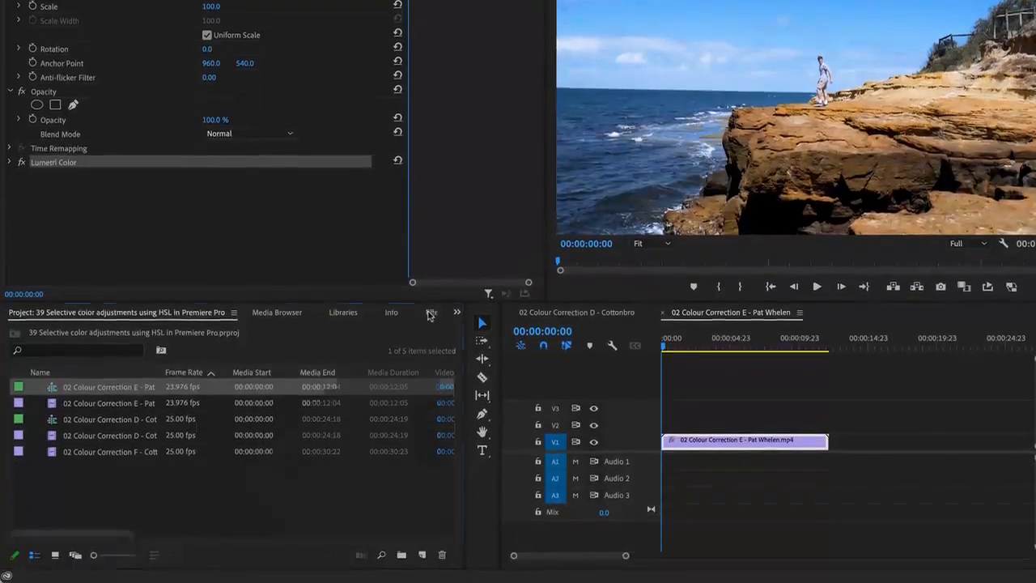
Step: Search the effects for "lumetri col" and add a second Lumetri Color effect to the 02 Colour Correction E clip
{"action": "left_click", "coordinate": [431, 457]}
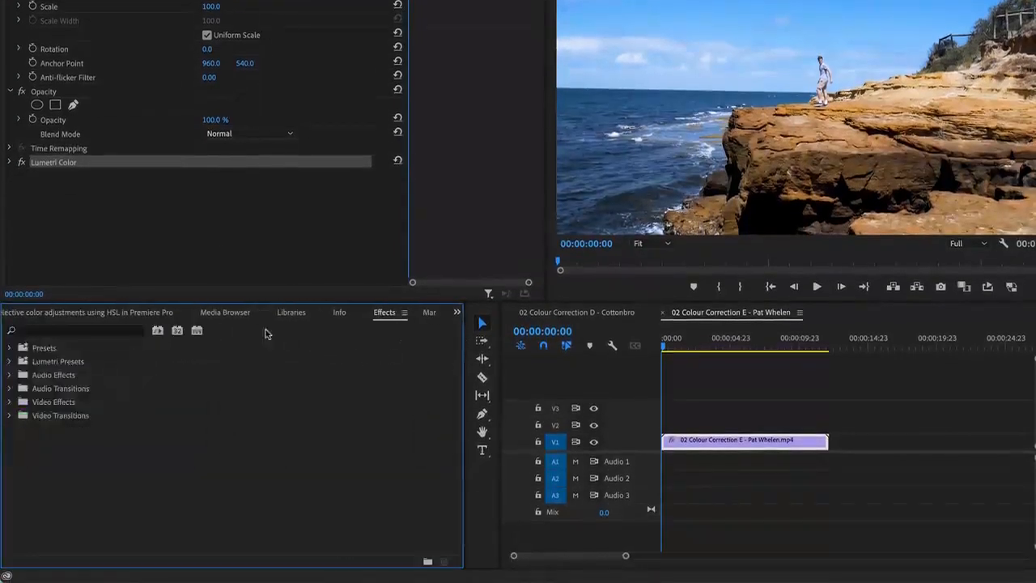
{"action": "left_click", "coordinate": [96, 331]}
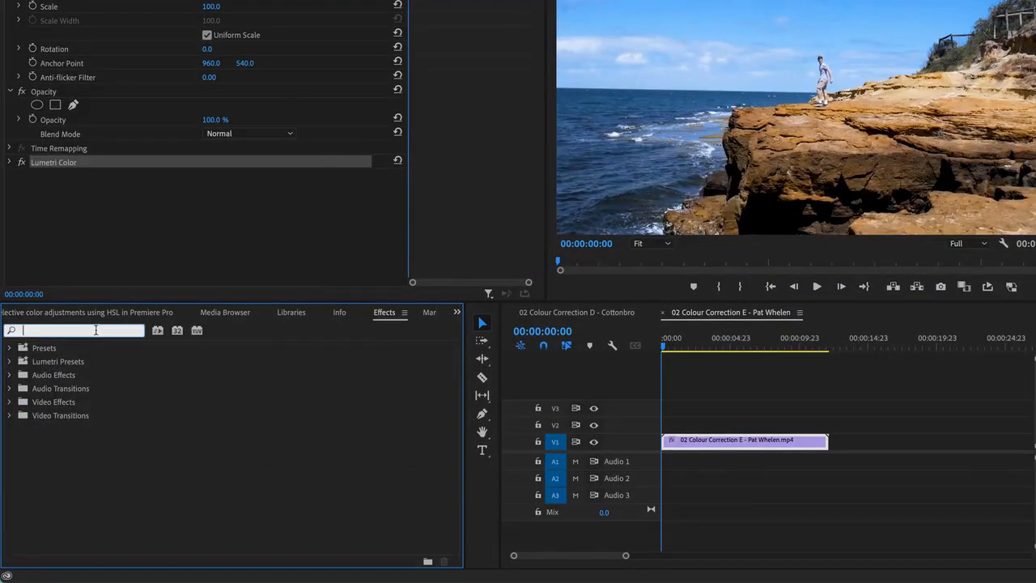
{"action": "type", "text": "lume"}
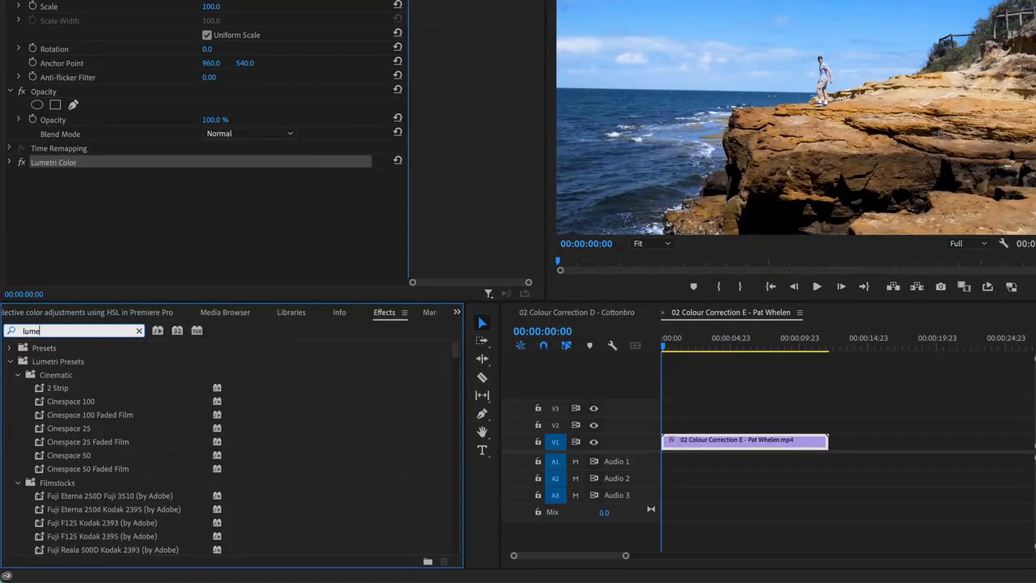
{"action": "type", "text": "tri c"}
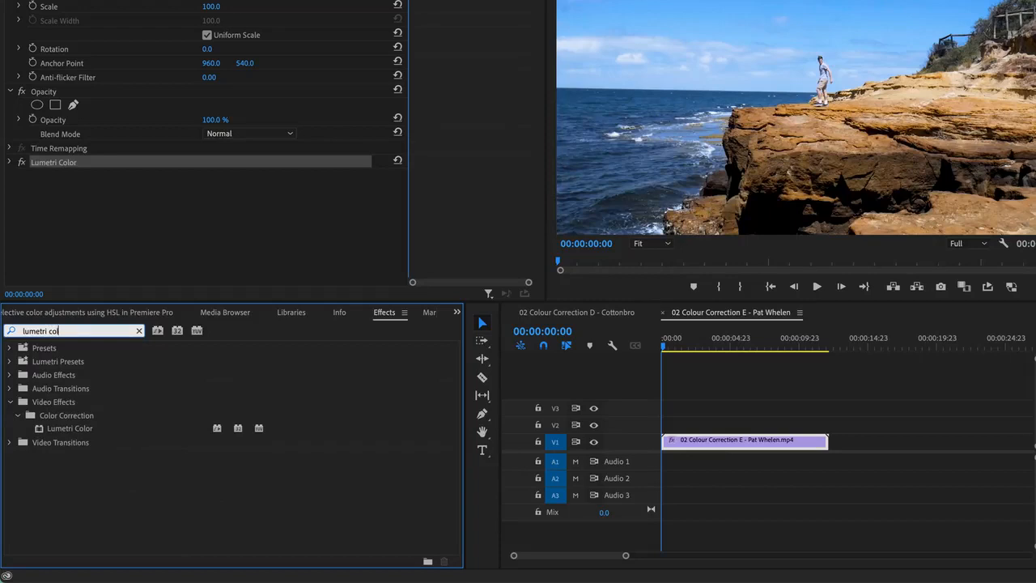
{"action": "type", "text": "ol"}
{"action": "left_click_drag", "start_coordinate": [42, 435], "coordinate": [755, 441]}
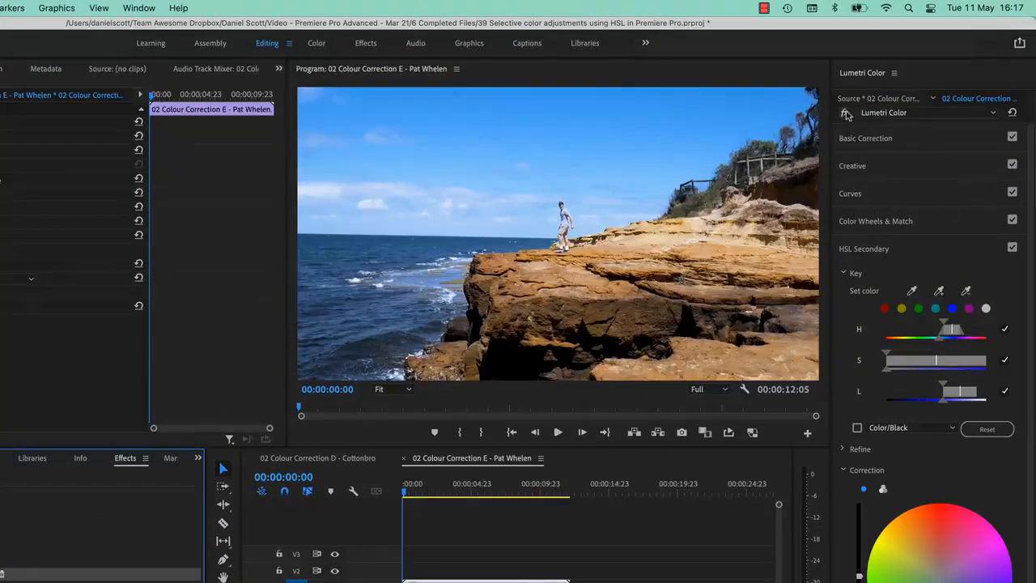
{"action": "left_click", "coordinate": [920, 118]}
{"action": "left_click", "coordinate": [907, 147]}
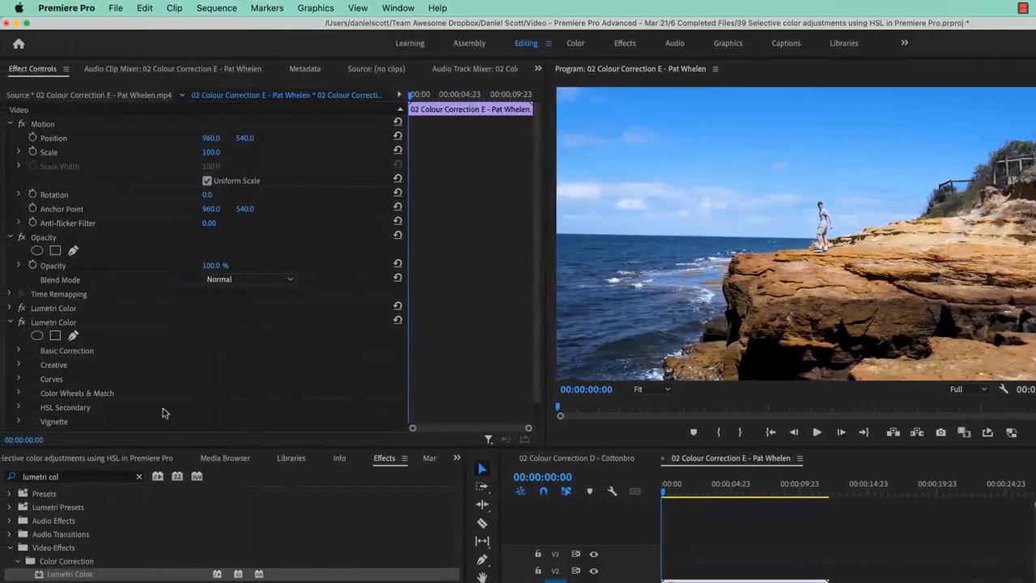
Step: Collapse the new effect's settings and rename the first Lumetri Color effect as Sky Adjustment
{"action": "left_click", "coordinate": [10, 322]}
{"action": "left_click", "coordinate": [52, 312]}
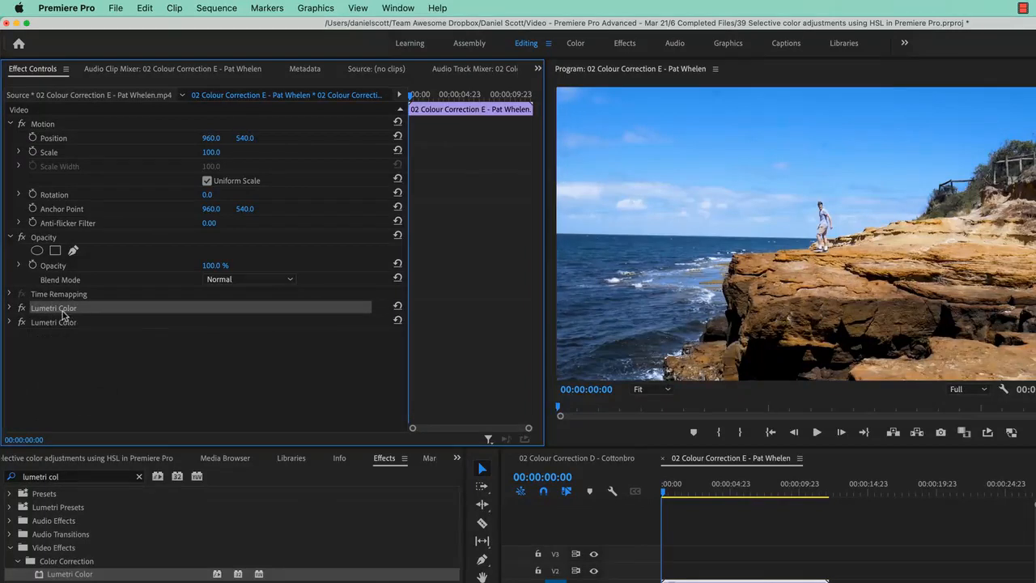
{"action": "right_click", "coordinate": [65, 314]}
{"action": "left_click", "coordinate": [88, 325]}
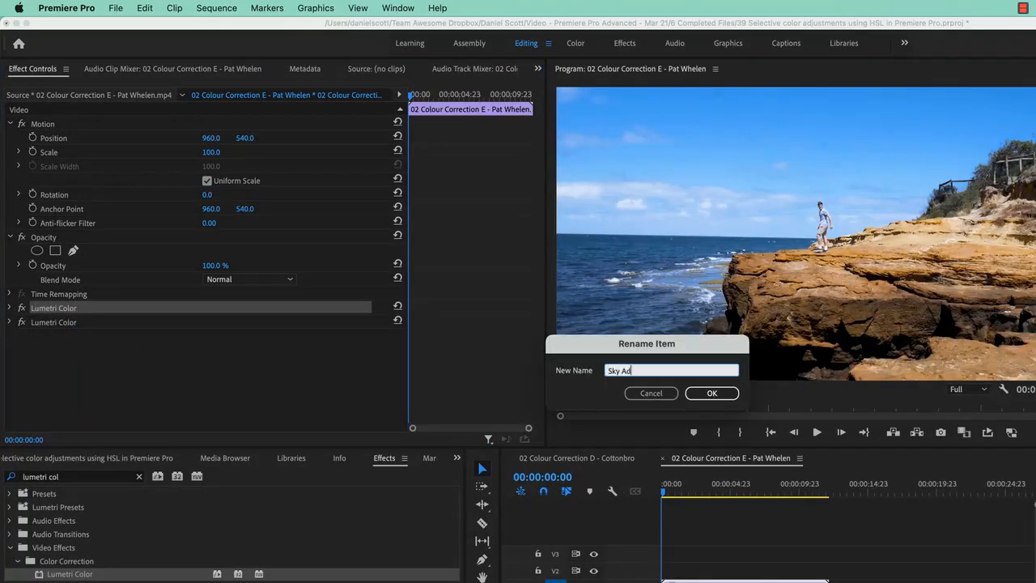
{"action": "type", "text": "Sky Adjustment"}
{"action": "key", "text": "Return"}
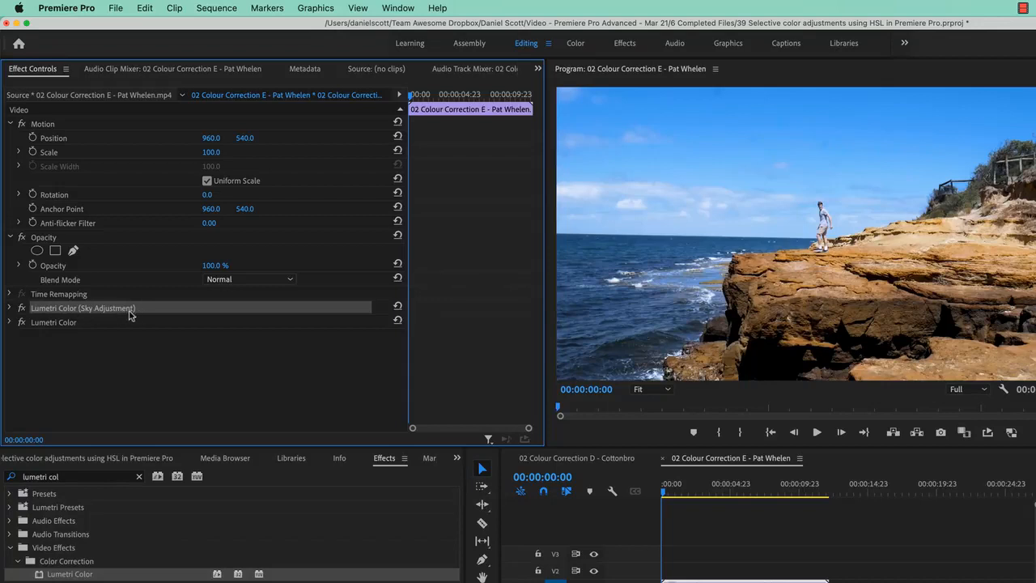
Step: Rename the second Lumetri Color effect as Ocean Adjustment
{"action": "left_click", "coordinate": [81, 324]}
{"action": "right_click", "coordinate": [80, 327]}
{"action": "left_click", "coordinate": [103, 341]}
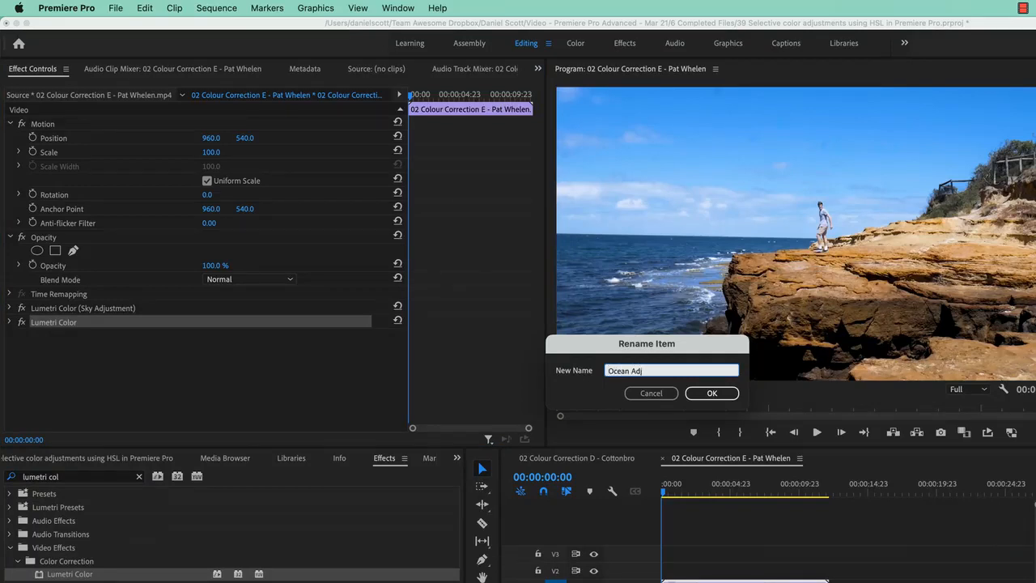
{"action": "type", "text": "Ocean Adjustment"}
{"action": "key", "text": "Return"}
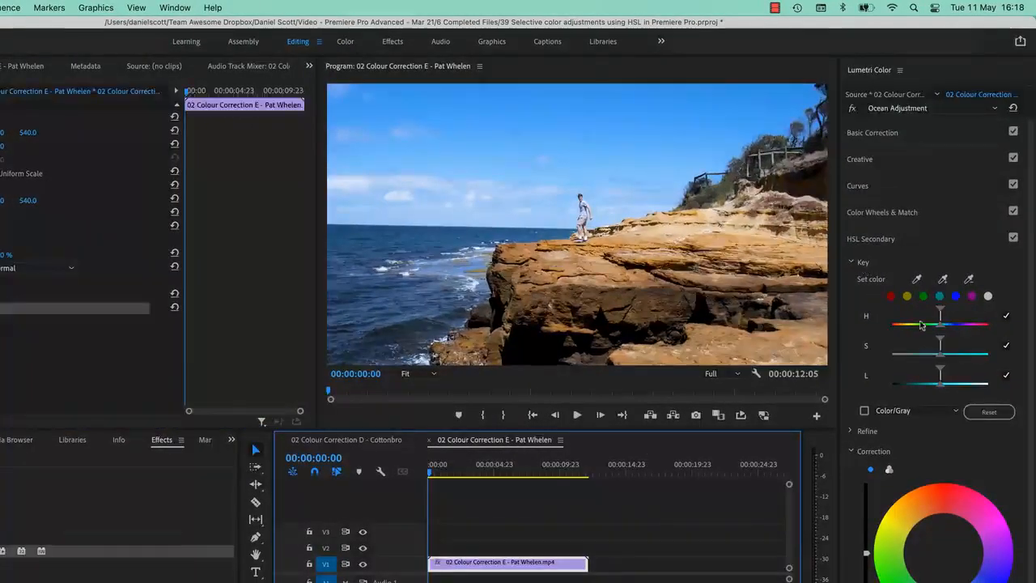
Step: Key the blue hues in HSL Secondary, limit the luminance range to the darker half, and show the mask as Color/Black
{"action": "left_click", "coordinate": [955, 295]}
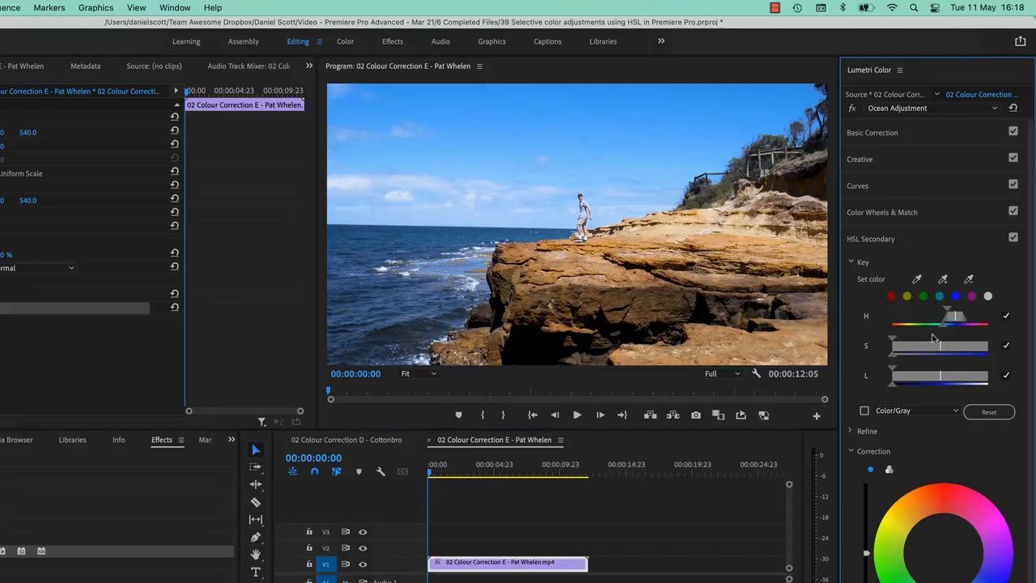
{"action": "left_click_drag", "start_coordinate": [896, 391], "coordinate": [945, 374]}
{"action": "left_click", "coordinate": [864, 411]}
{"action": "left_click", "coordinate": [915, 410]}
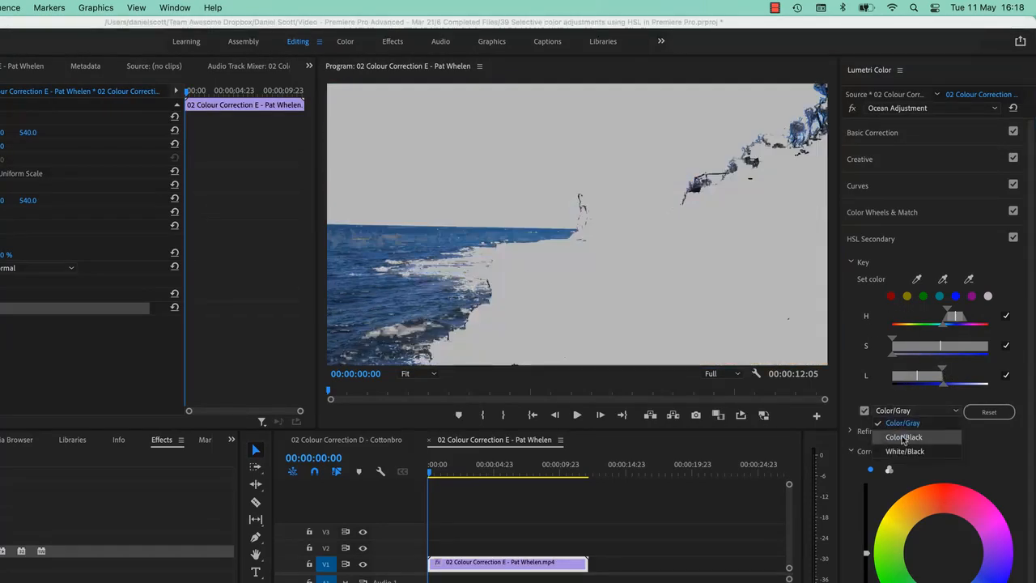
{"action": "left_click", "coordinate": [916, 430]}
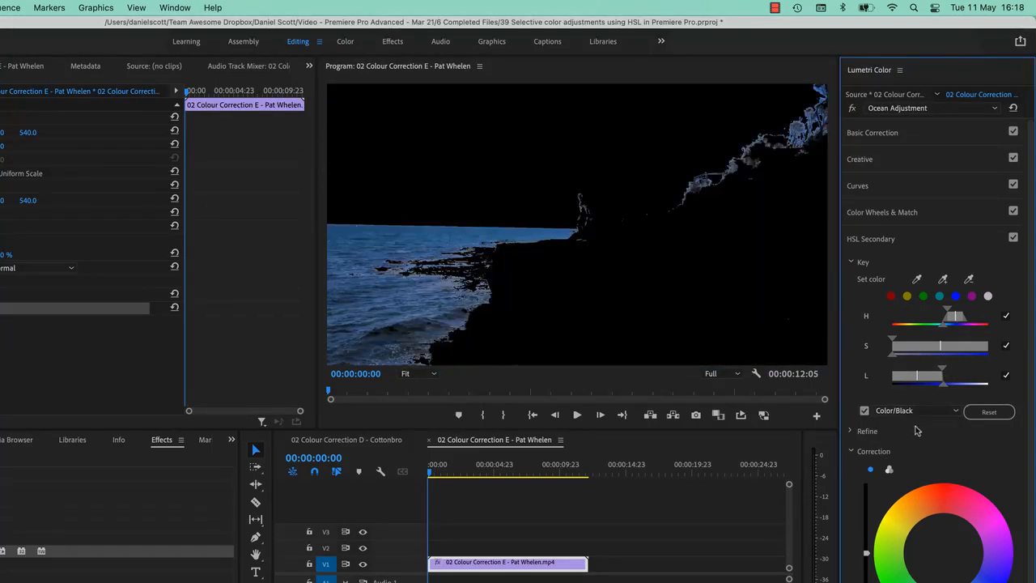
Step: Check the ocean key with the Color/Black mask off and on, fine-tune its luminance limit, and leave the mask off
{"action": "left_click", "coordinate": [865, 411]}
{"action": "left_click", "coordinate": [864, 411]}
{"action": "left_click", "coordinate": [864, 412]}
{"action": "left_click", "coordinate": [864, 412]}
{"action": "left_click", "coordinate": [865, 412]}
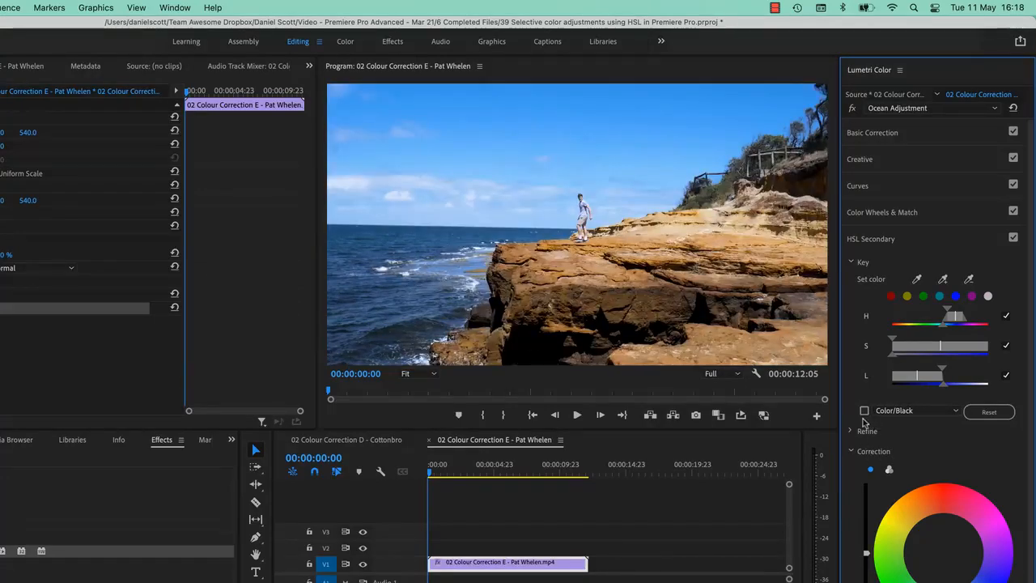
{"action": "left_click", "coordinate": [865, 412]}
{"action": "left_click", "coordinate": [865, 411]}
{"action": "left_click_drag", "start_coordinate": [945, 371], "coordinate": [946, 372]}
Step: Shift the keyed ocean toward teal with the HSL Secondary correction wheel and raise its brightness slightly
{"action": "scroll", "coordinate": [950, 466], "scroll_direction": "down", "scroll_amount": 3}
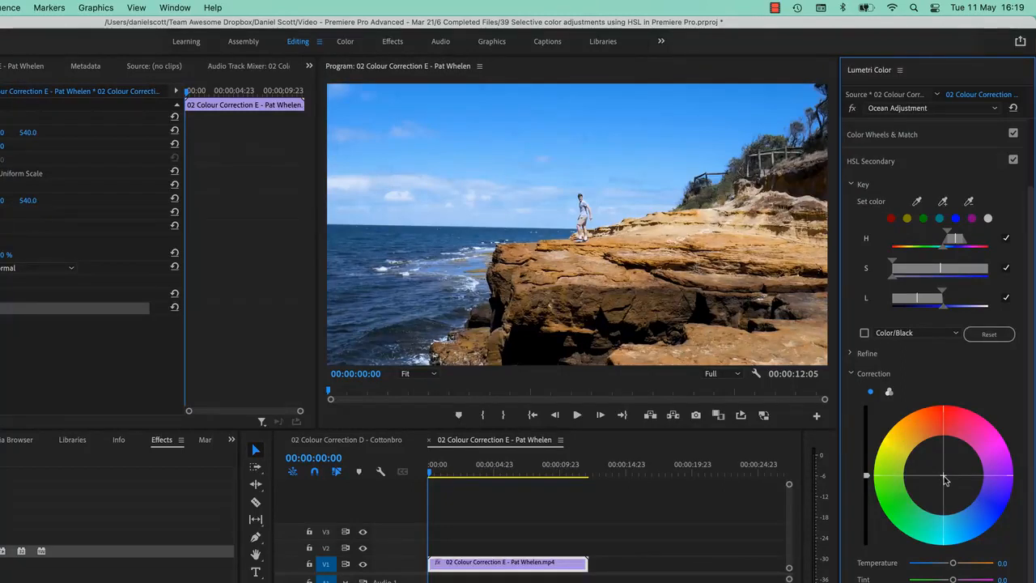
{"action": "left_click_drag", "start_coordinate": [946, 480], "coordinate": [932, 499]}
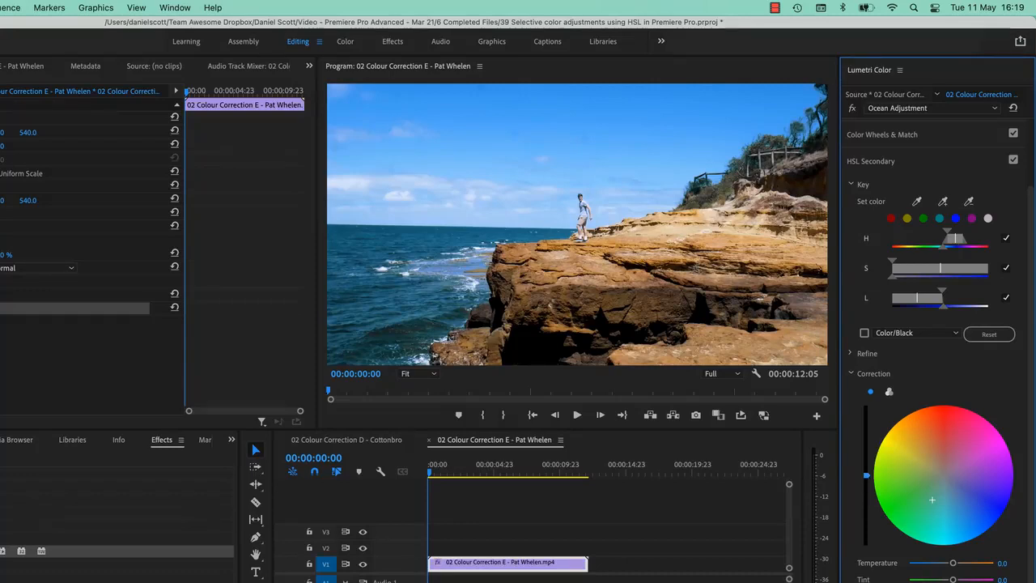
{"action": "mouse_move", "coordinate": [866, 474]}
{"action": "left_mouse_down"}
{"action": "mouse_move", "coordinate": [866, 431]}
{"action": "mouse_move", "coordinate": [866, 518]}
{"action": "mouse_move", "coordinate": [866, 460]}
{"action": "left_mouse_up"}
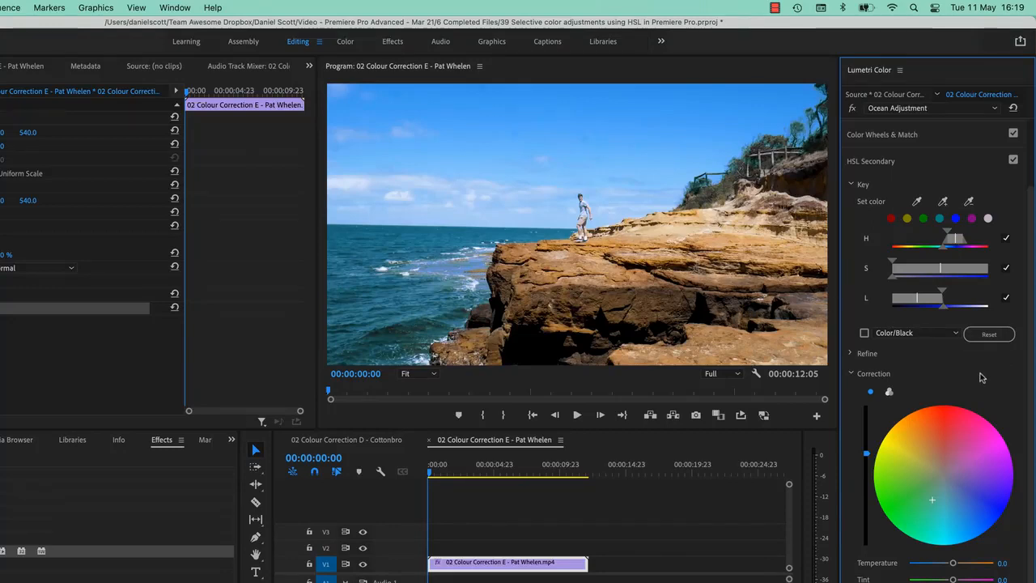
Step: Compare the clip with the Ocean Adjustment off and on, and select the sky and ocean effects in turn
{"action": "left_click", "coordinate": [853, 109]}
{"action": "left_click", "coordinate": [853, 108]}
{"action": "left_click", "coordinate": [854, 108]}
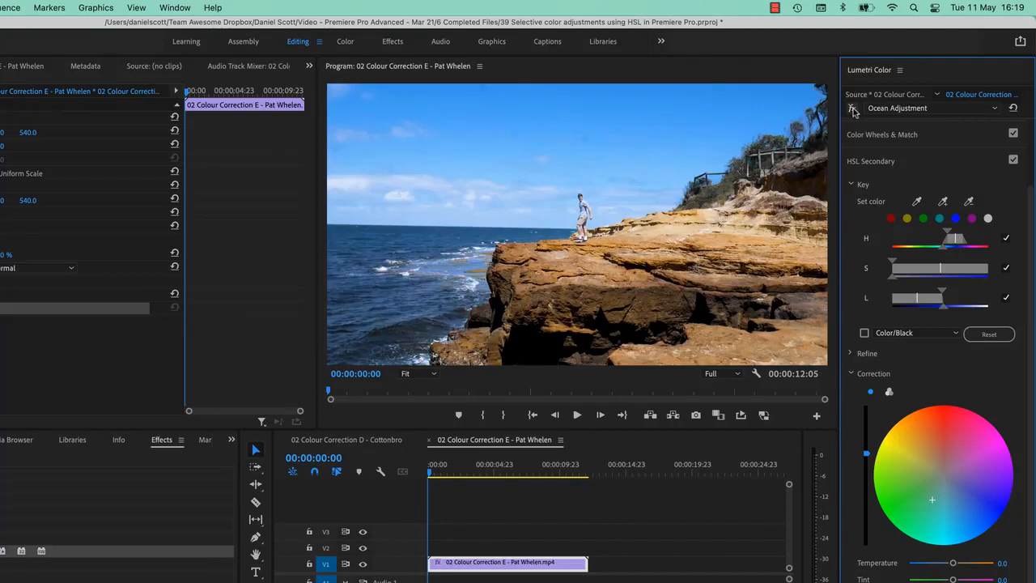
{"action": "left_click", "coordinate": [854, 109]}
{"action": "left_click", "coordinate": [854, 109]}
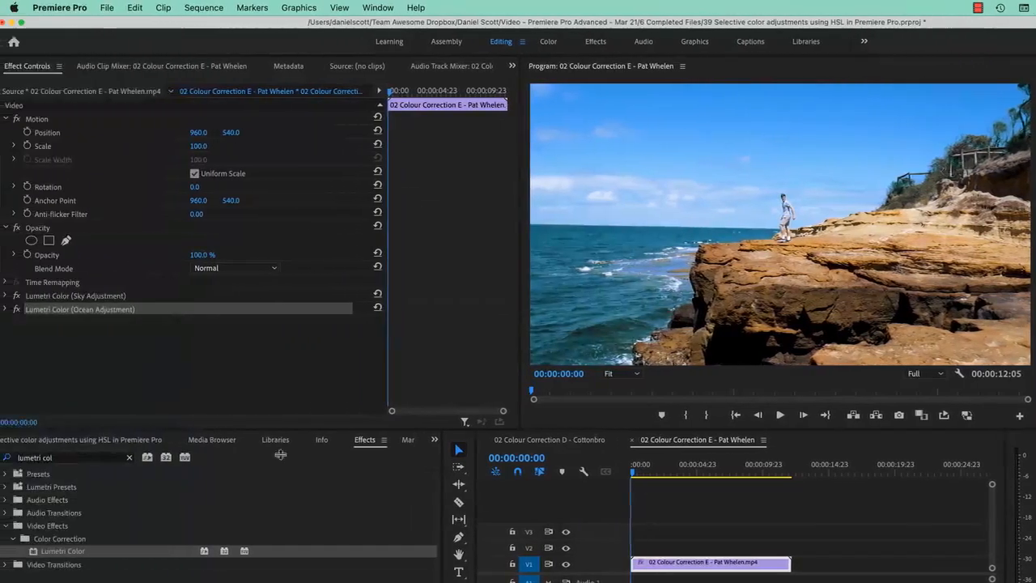
{"action": "left_click", "coordinate": [81, 297]}
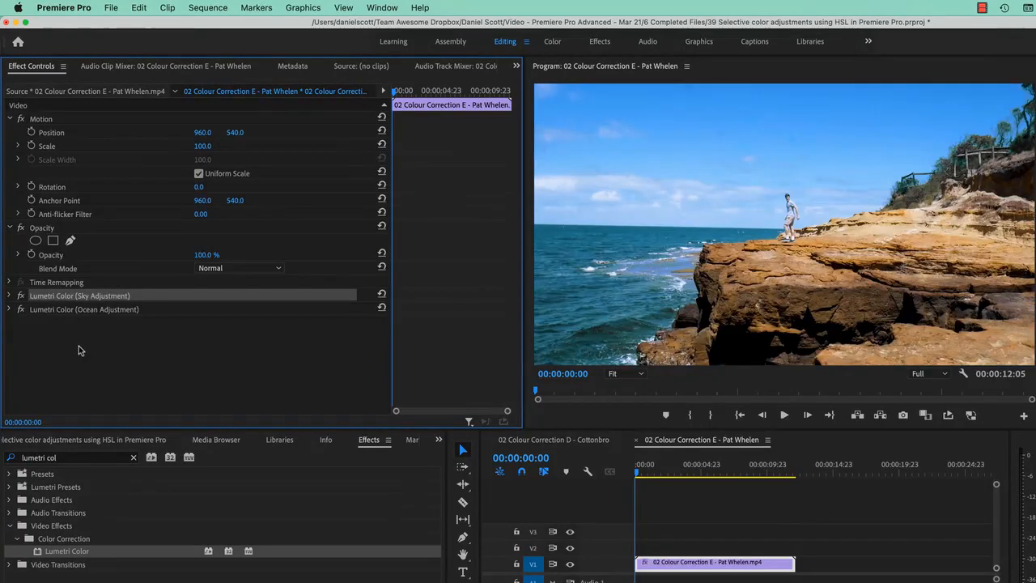
{"action": "left_click", "coordinate": [93, 311]}
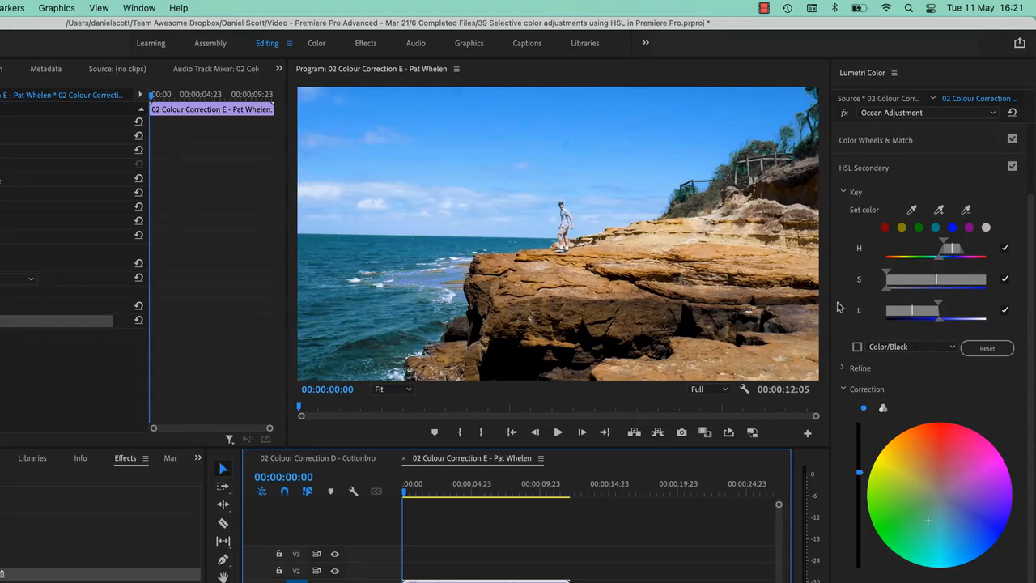
Step: Expand the Refine settings of the Ocean Adjustment and display its Color/Black mask
{"action": "left_click", "coordinate": [858, 347]}
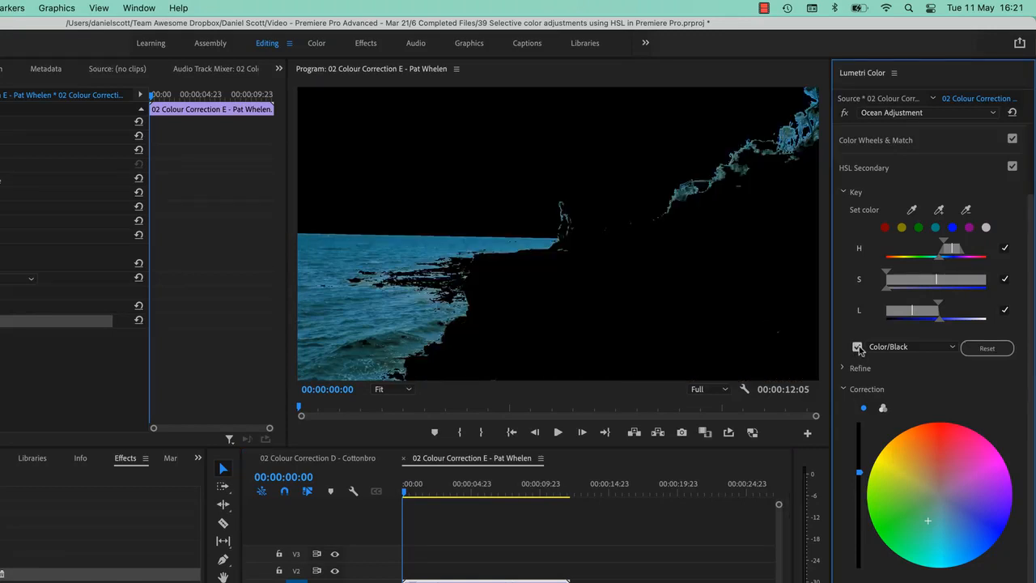
{"action": "left_click", "coordinate": [858, 348]}
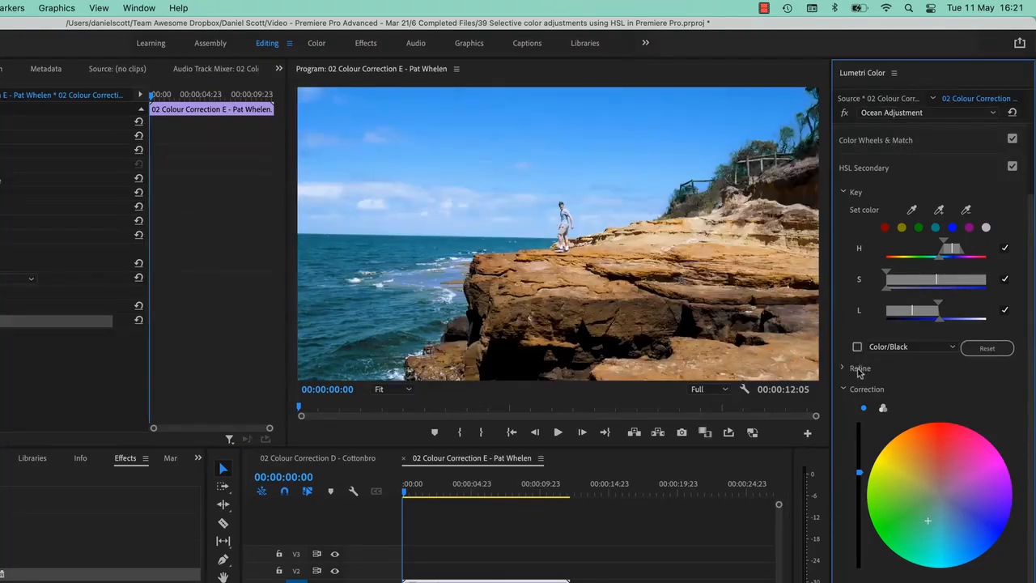
{"action": "left_click", "coordinate": [844, 368]}
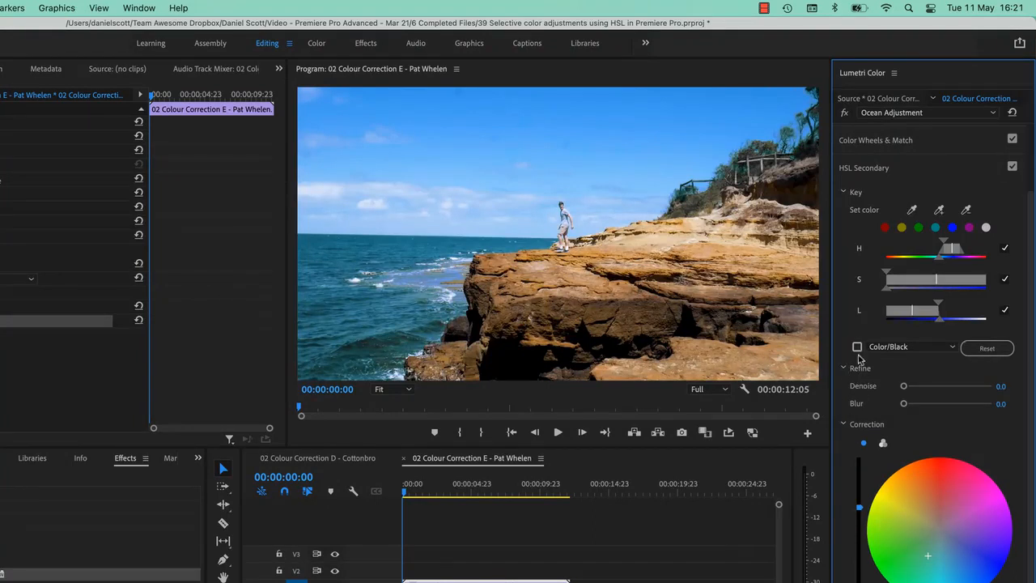
{"action": "left_click", "coordinate": [858, 347]}
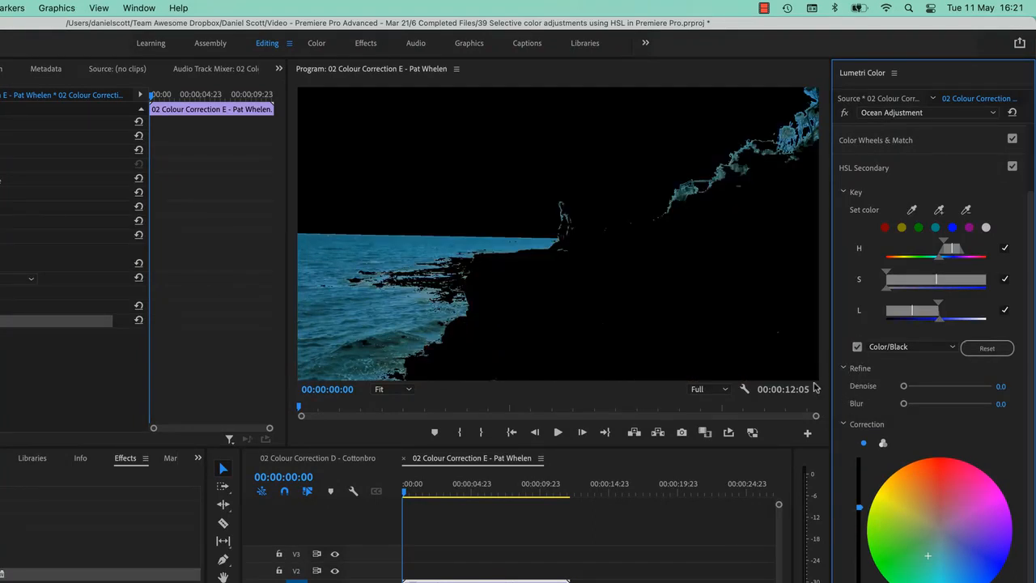
Step: Try Denoise on the ocean mask, return it to 0.0, and set Blur to 1.1 to soften the mask's edges
{"action": "left_click", "coordinate": [393, 390]}
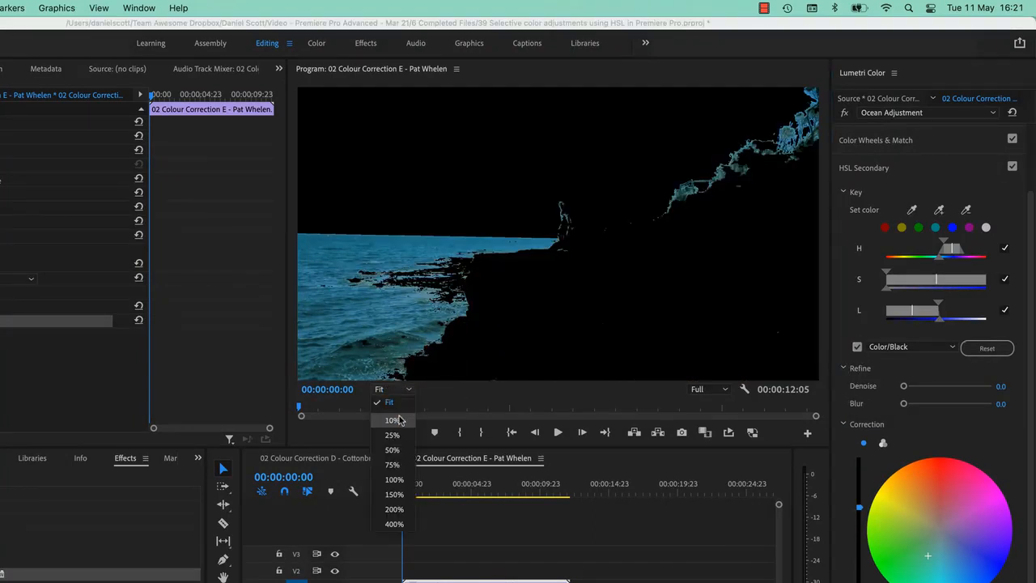
{"action": "left_click", "coordinate": [394, 510]}
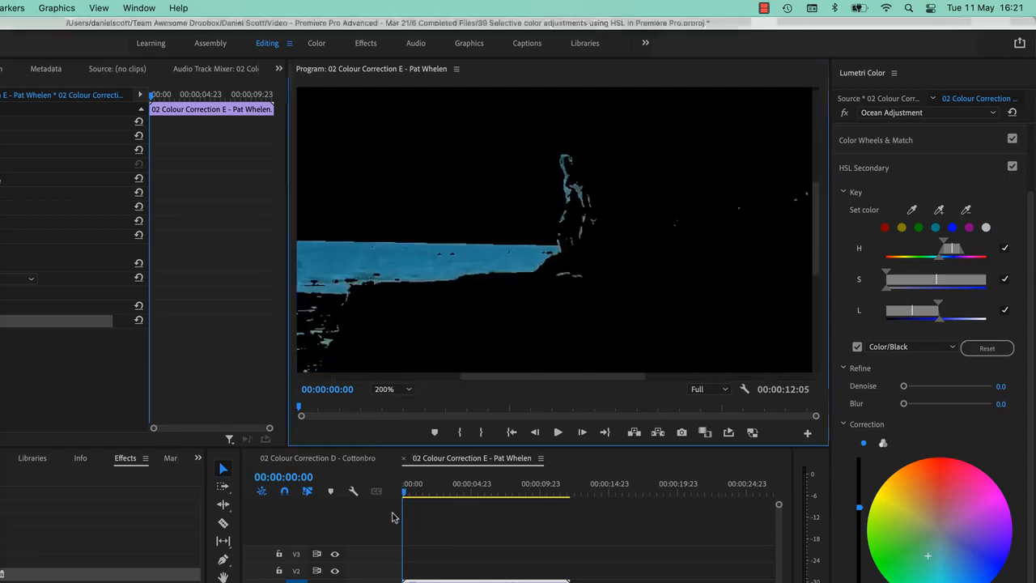
{"action": "left_click", "coordinate": [393, 390]}
{"action": "left_click", "coordinate": [394, 524]}
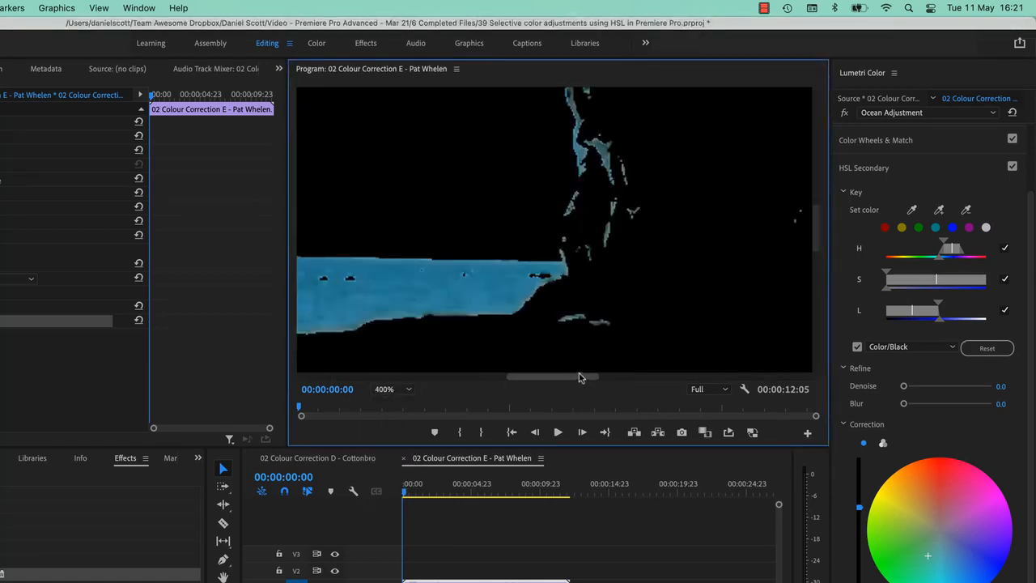
{"action": "left_click_drag", "start_coordinate": [583, 376], "coordinate": [491, 390]}
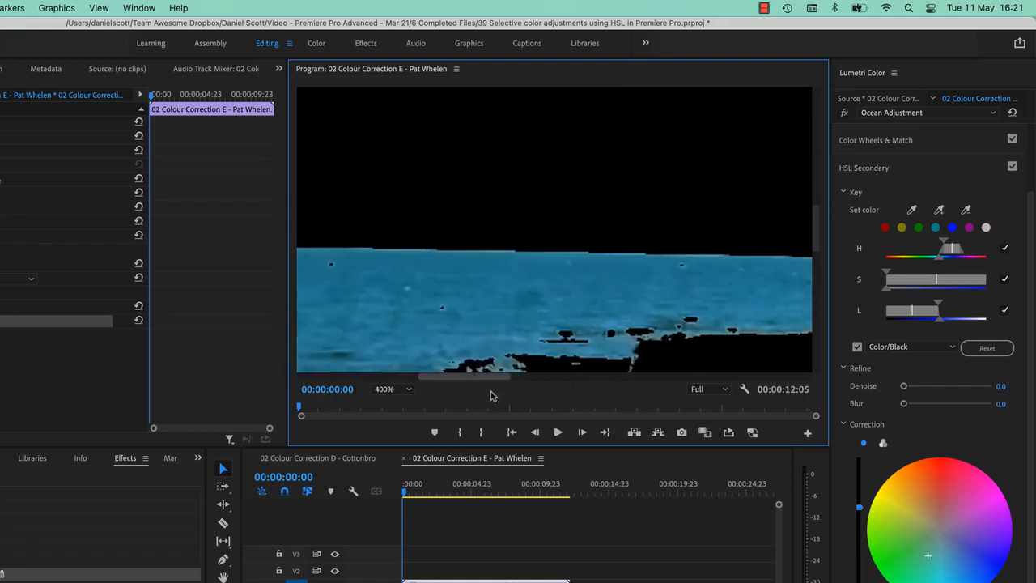
{"action": "left_click", "coordinate": [905, 387]}
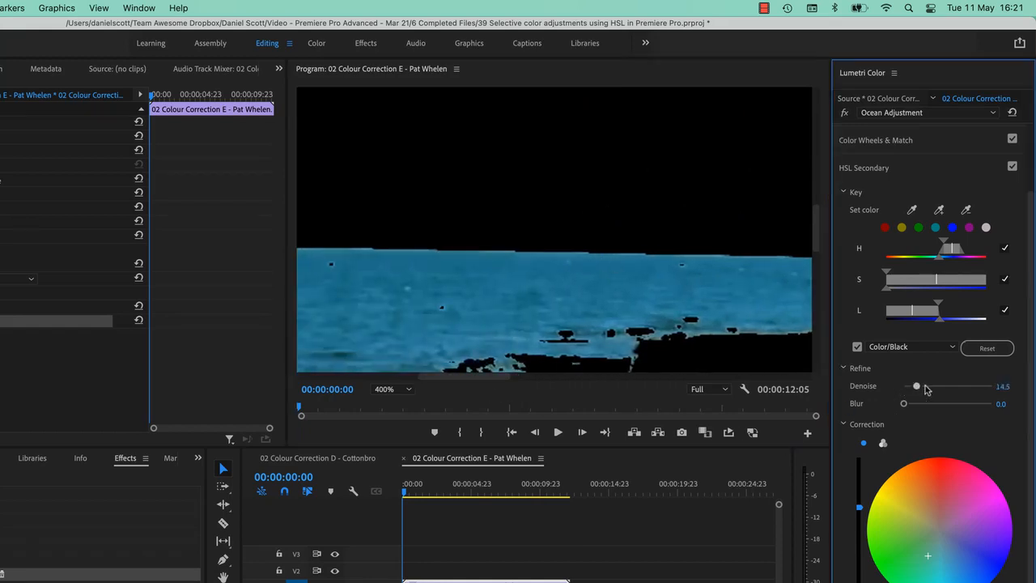
{"action": "left_click_drag", "start_coordinate": [905, 387], "coordinate": [907, 411]}
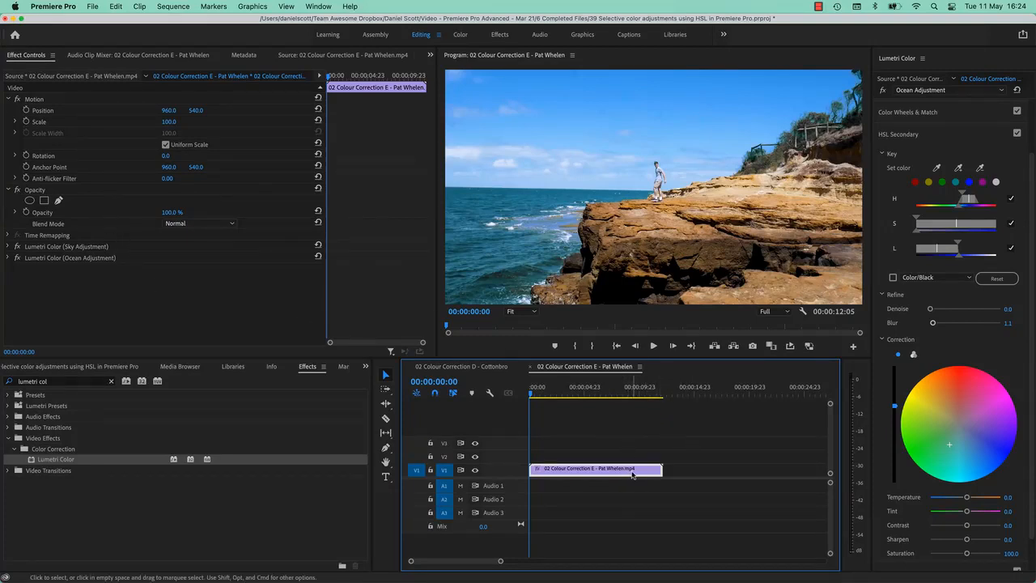
Step: Select the Ocean Adjustment and Sky Adjustment effects alternately in Effect Controls to check which settings Lumetri Color shows
{"action": "left_click", "coordinate": [91, 258]}
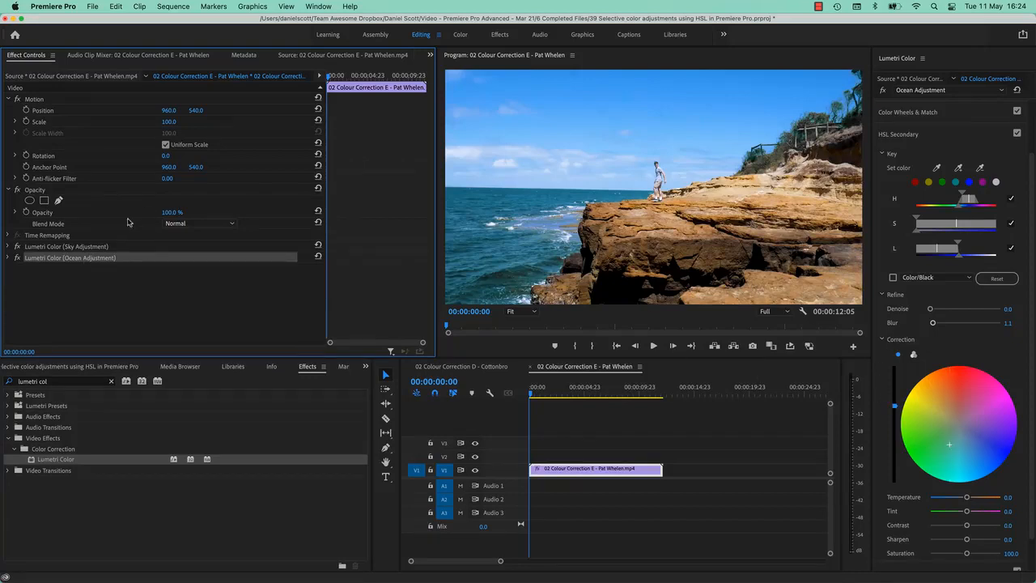
{"action": "left_click", "coordinate": [114, 248]}
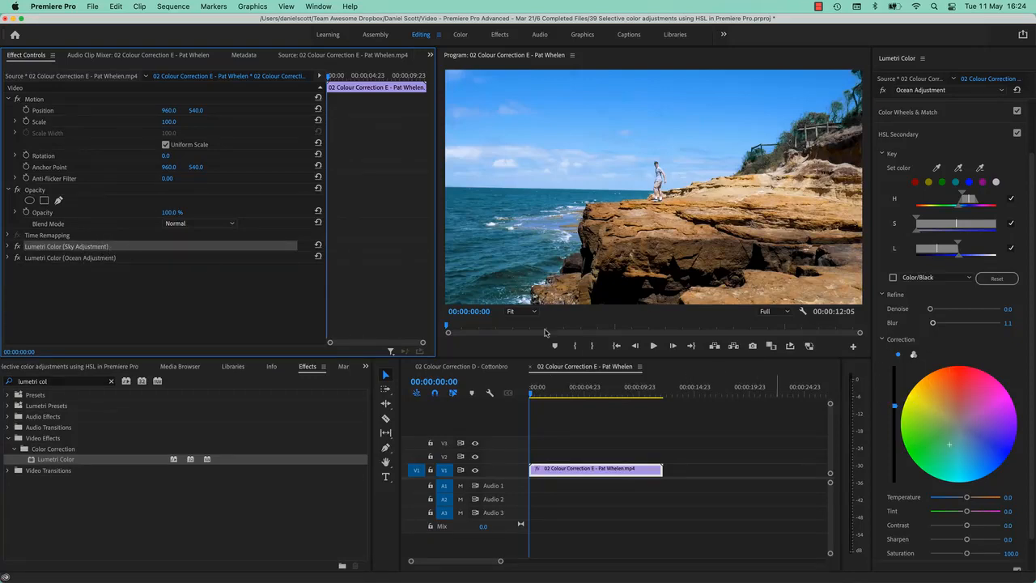
{"action": "left_click", "coordinate": [110, 257]}
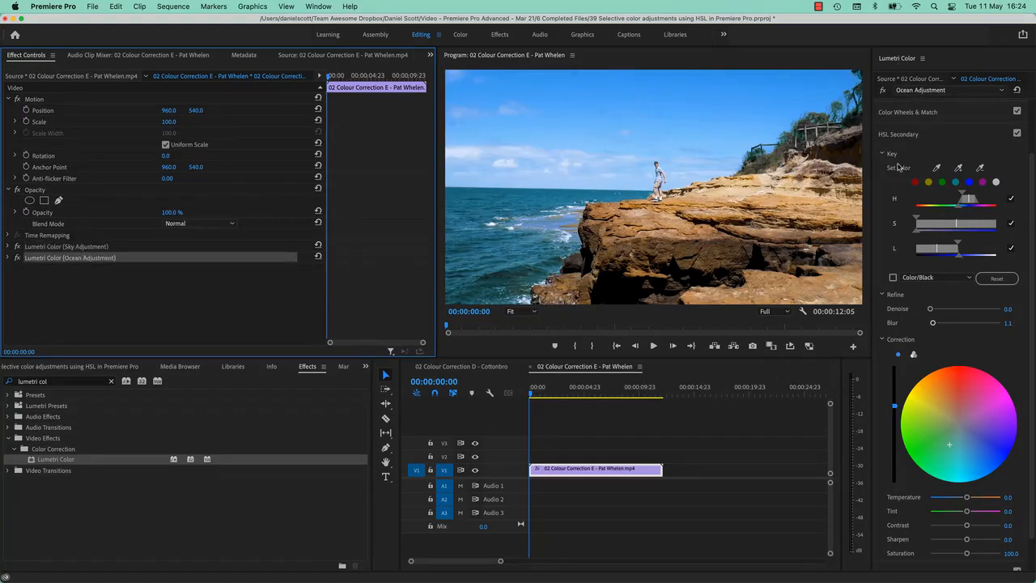
Step: Switch Lumetri Color back and forth between Sky Adjustment and Ocean Adjustment to compare their HSL Secondary settings
{"action": "scroll", "coordinate": [967, 161], "scroll_direction": "up", "scroll_amount": 3}
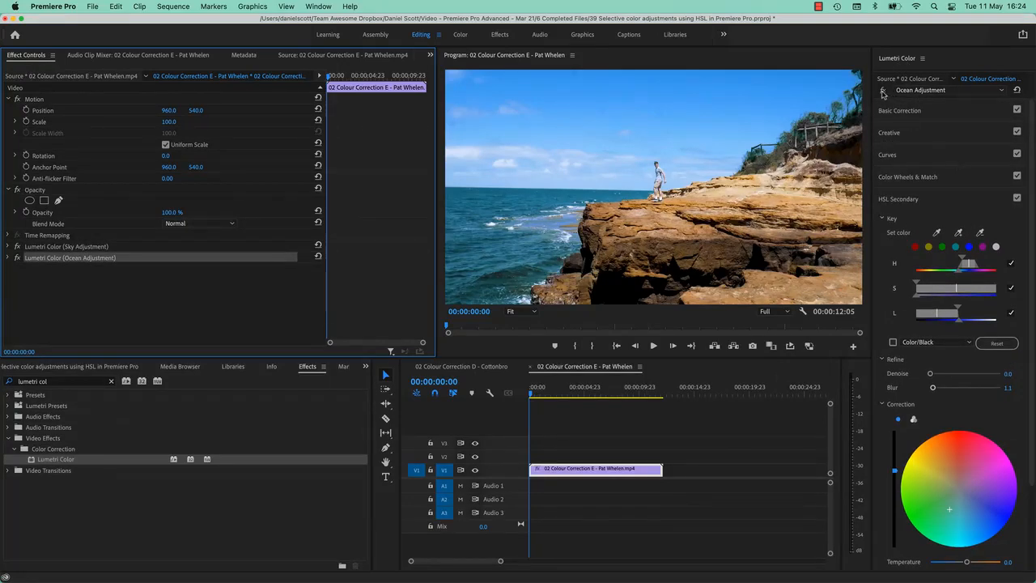
{"action": "left_click", "coordinate": [921, 91]}
{"action": "left_click", "coordinate": [927, 102]}
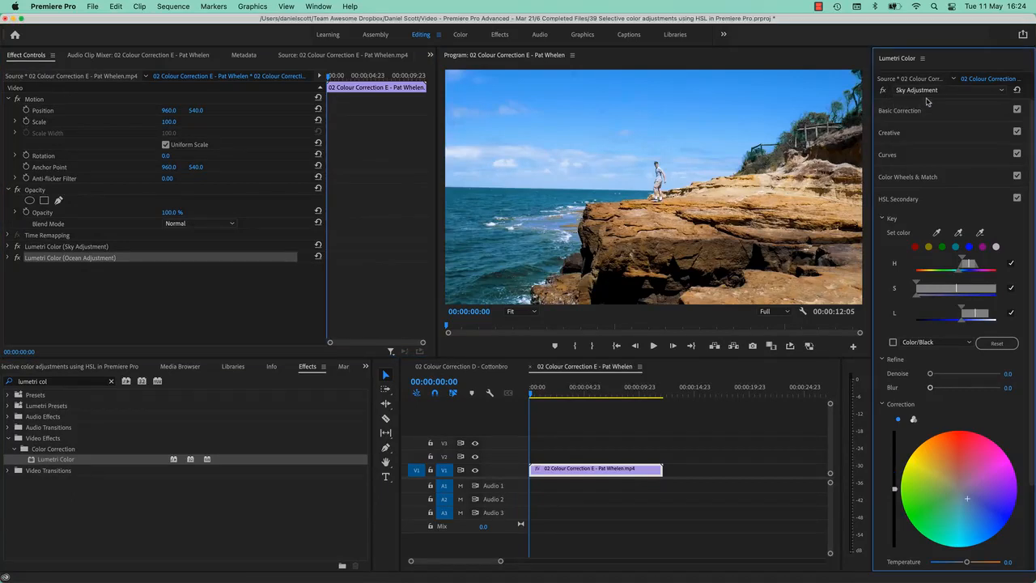
{"action": "left_click", "coordinate": [928, 92]}
{"action": "left_click", "coordinate": [925, 114]}
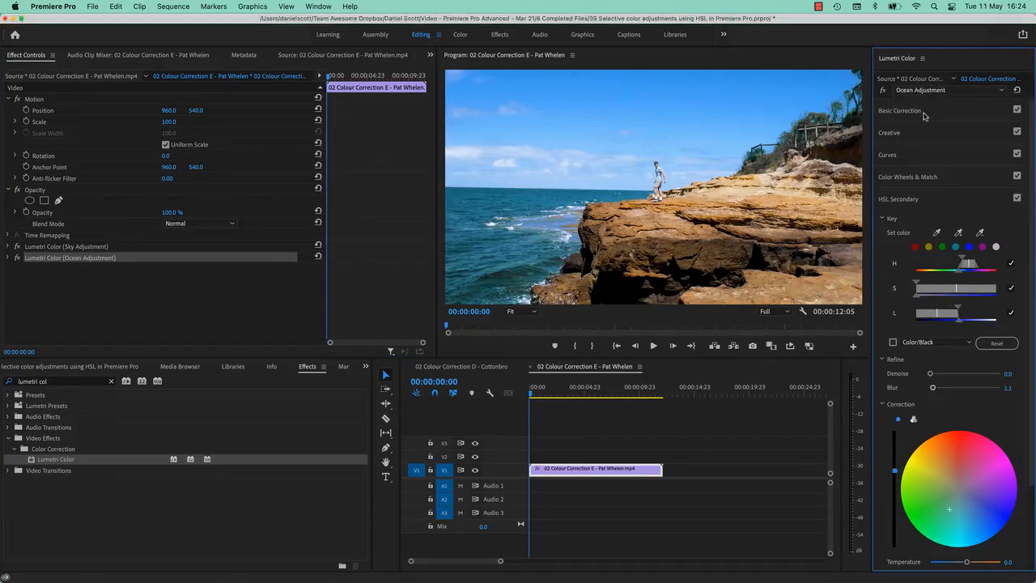
{"action": "left_click", "coordinate": [923, 91]}
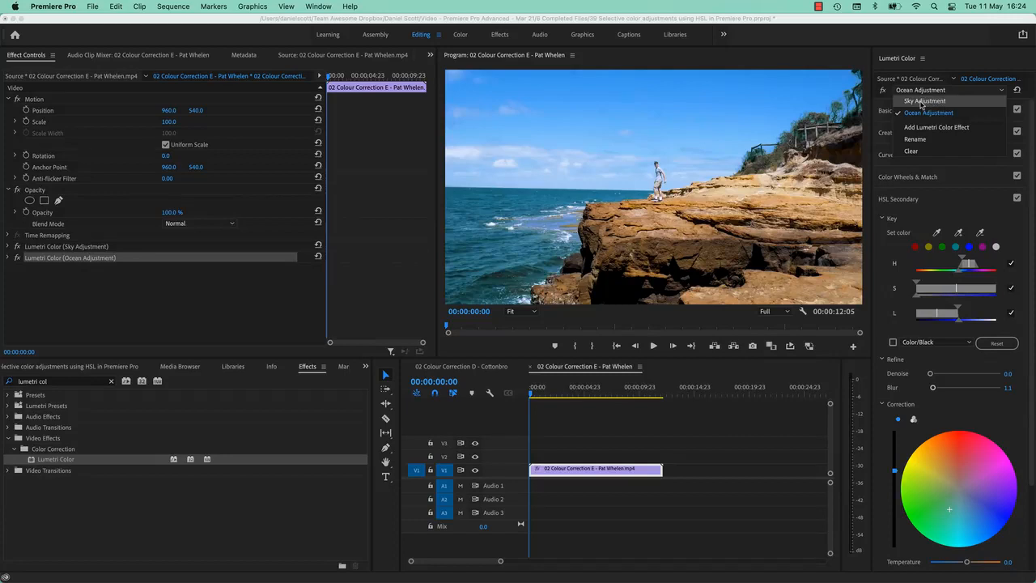
{"action": "left_click", "coordinate": [923, 102]}
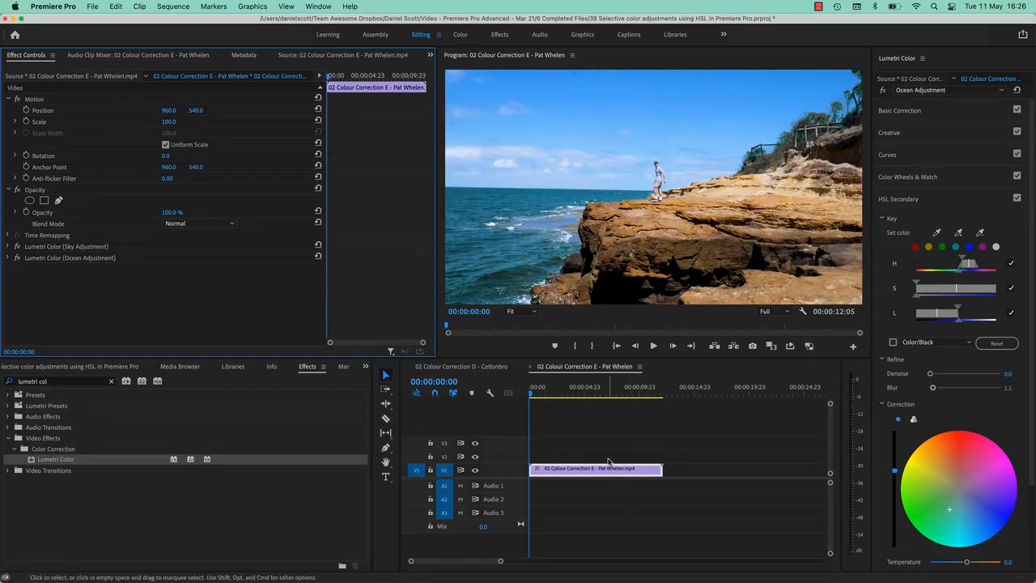
Step: Turn on the Color/Black mask for the Ocean Adjustment and select the ocean and sky effects in the clip's effect list
{"action": "left_click", "coordinate": [610, 468]}
{"action": "left_click", "coordinate": [894, 343]}
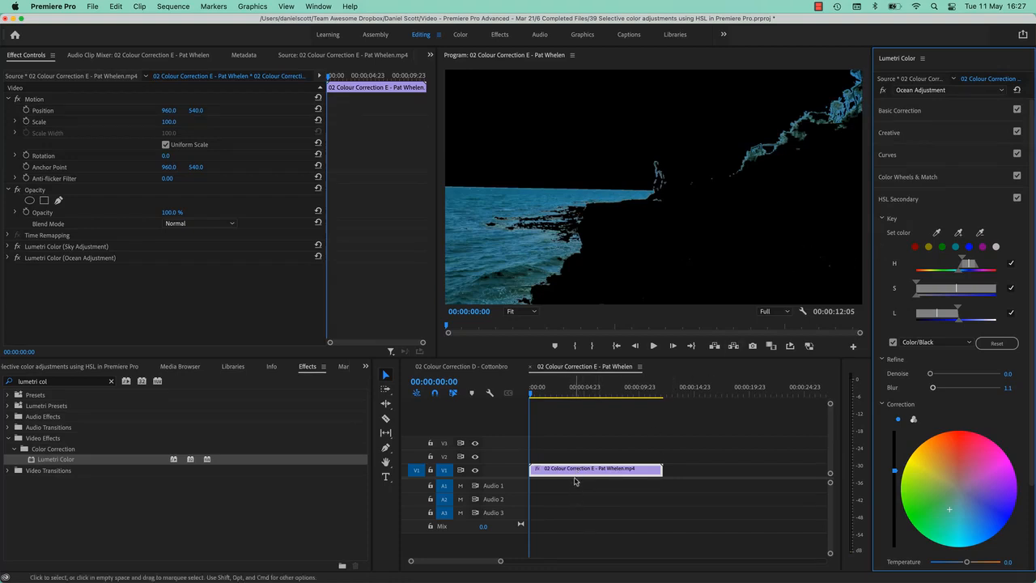
{"action": "left_click", "coordinate": [574, 474]}
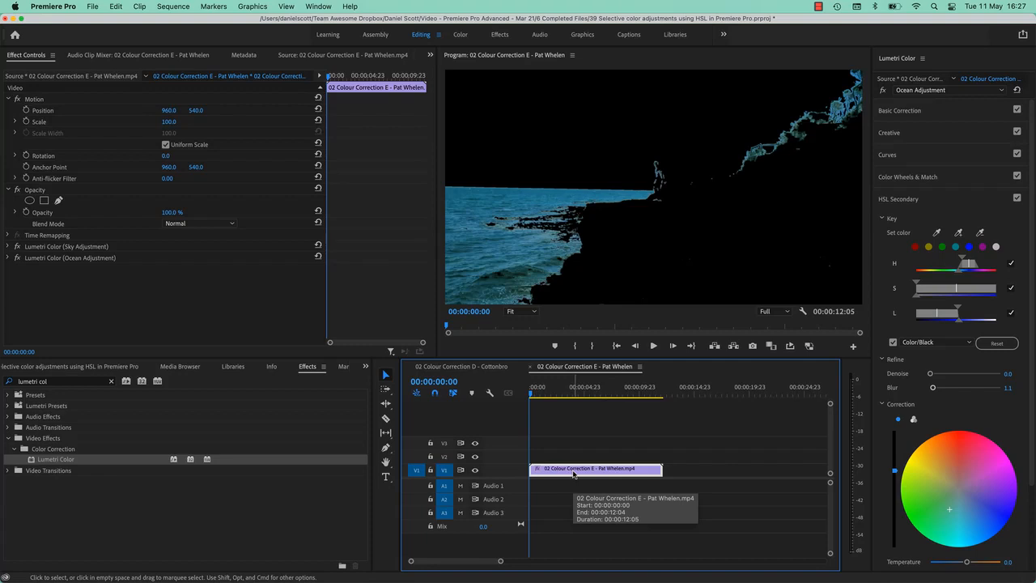
{"action": "left_click", "coordinate": [80, 264]}
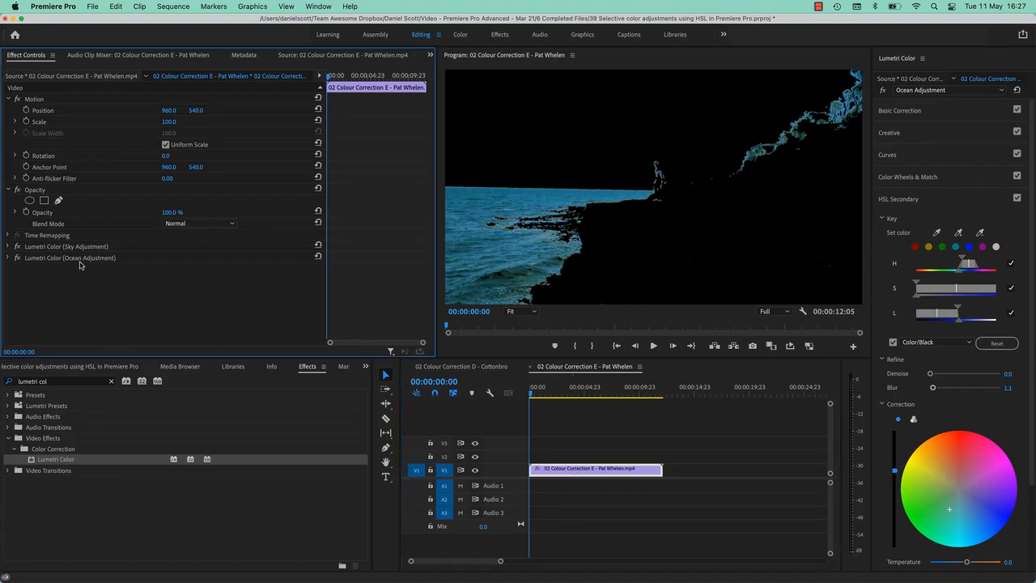
{"action": "left_click", "coordinate": [72, 259]}
{"action": "left_click", "coordinate": [61, 247]}
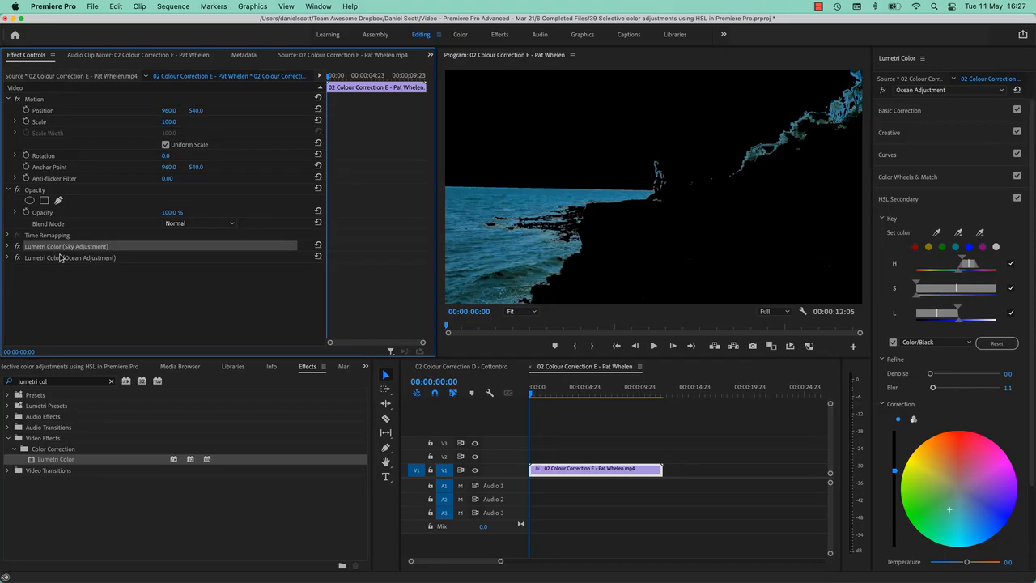
Step: Add a four-point polygon mask to the Ocean Adjustment effect and turn off its Color/Black preview
{"action": "left_click", "coordinate": [59, 260]}
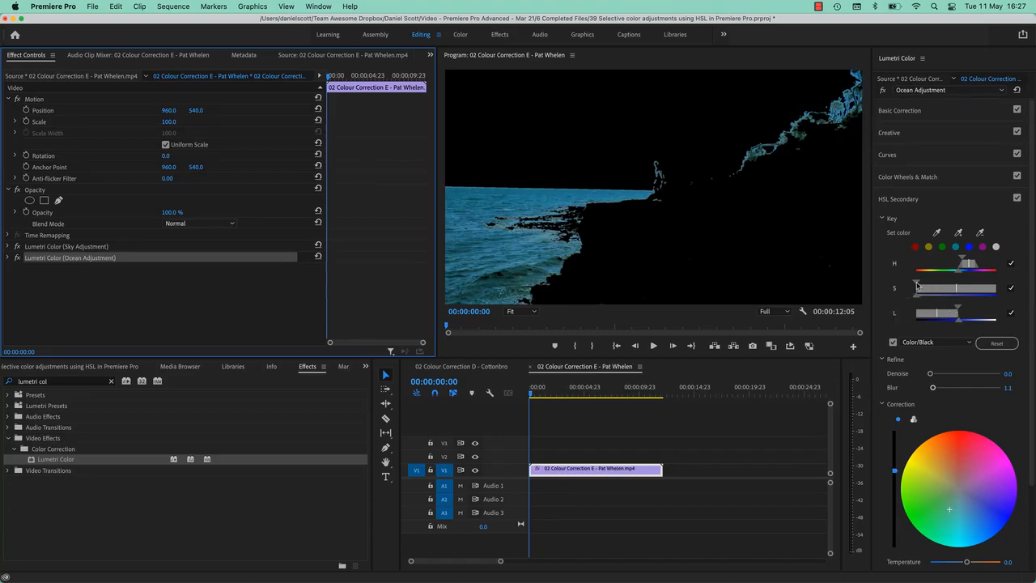
{"action": "left_click_drag", "start_coordinate": [917, 285], "coordinate": [919, 287]}
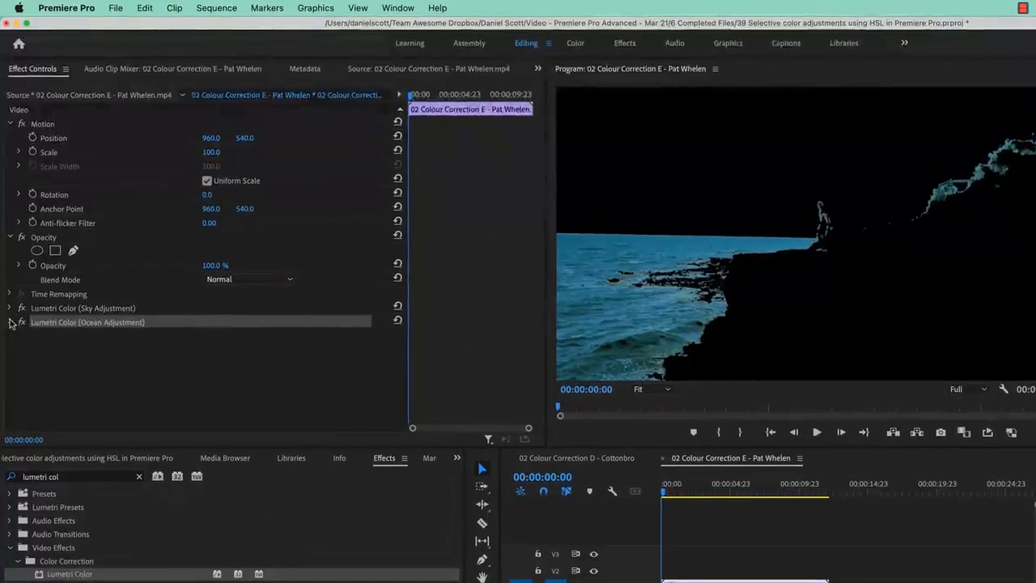
{"action": "left_click", "coordinate": [11, 322]}
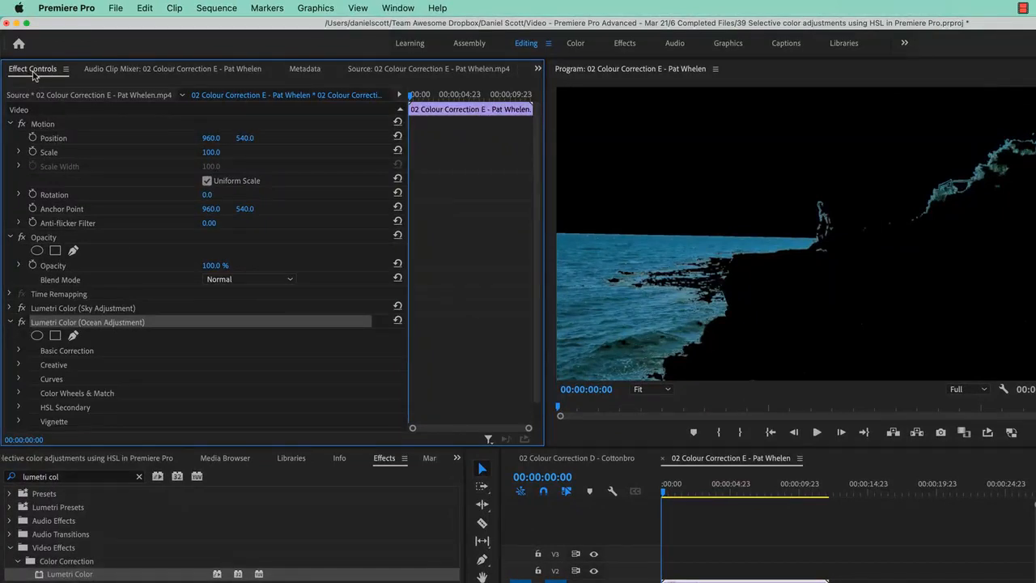
{"action": "left_click", "coordinate": [55, 336]}
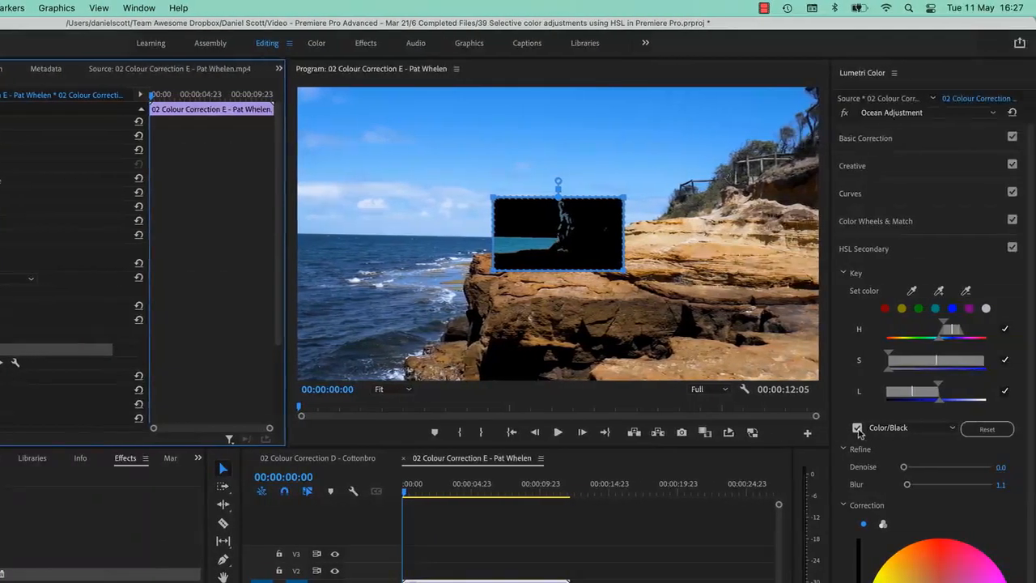
{"action": "left_click", "coordinate": [857, 429]}
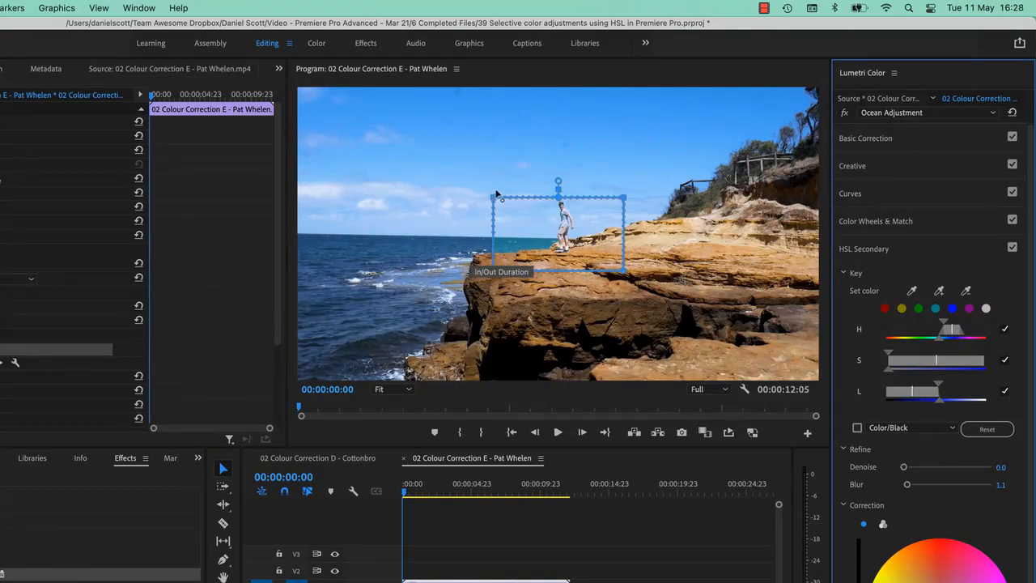
Step: Reshape the ocean mask so its corners follow the frame's left edge, the horizon near the standing figure and the cliff's lower part
{"action": "left_click_drag", "start_coordinate": [494, 198], "coordinate": [298, 225]}
{"action": "left_click_drag", "start_coordinate": [497, 277], "coordinate": [296, 387]}
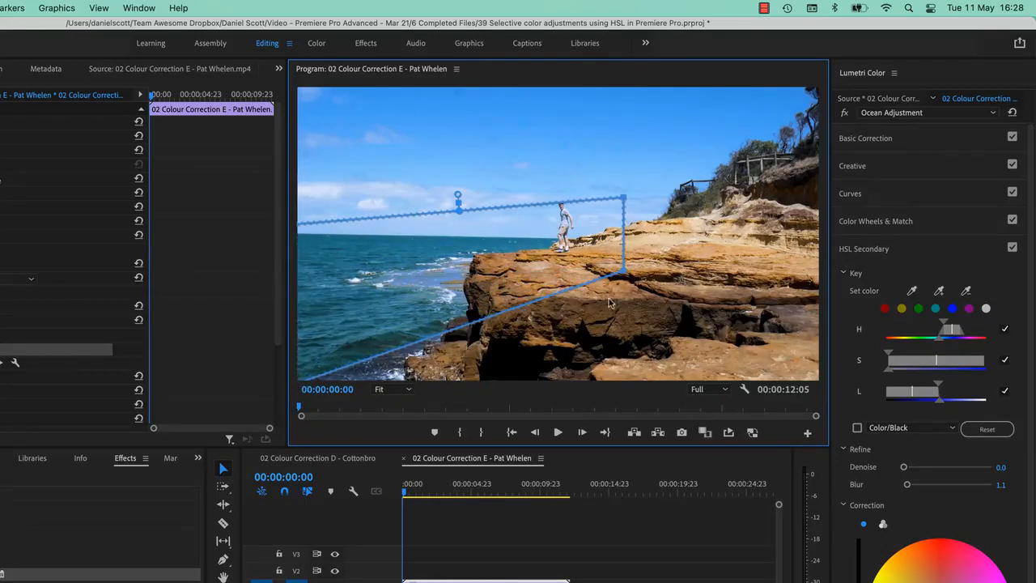
{"action": "left_click_drag", "start_coordinate": [622, 277], "coordinate": [450, 390]}
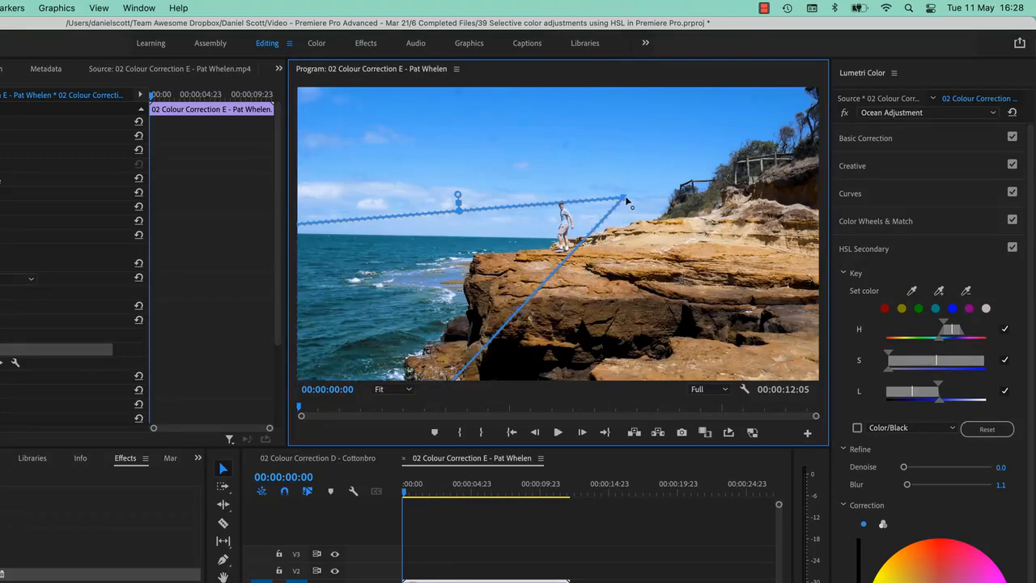
{"action": "left_click_drag", "start_coordinate": [624, 198], "coordinate": [594, 236]}
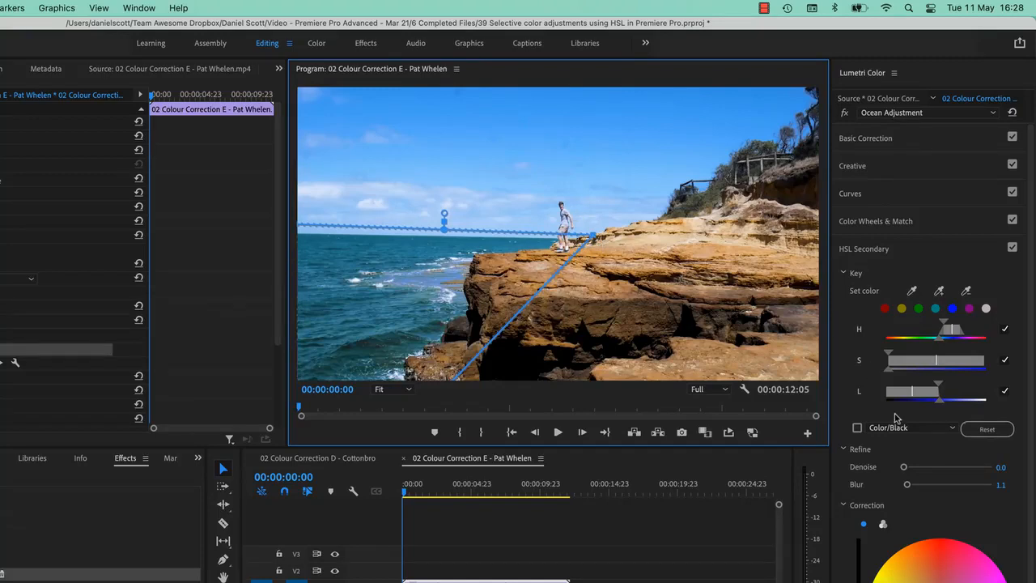
Step: Try the ocean mask inverted and non-inverted with the Color/Black preview, and return both options to off
{"action": "left_click", "coordinate": [857, 428]}
{"action": "left_click", "coordinate": [857, 428]}
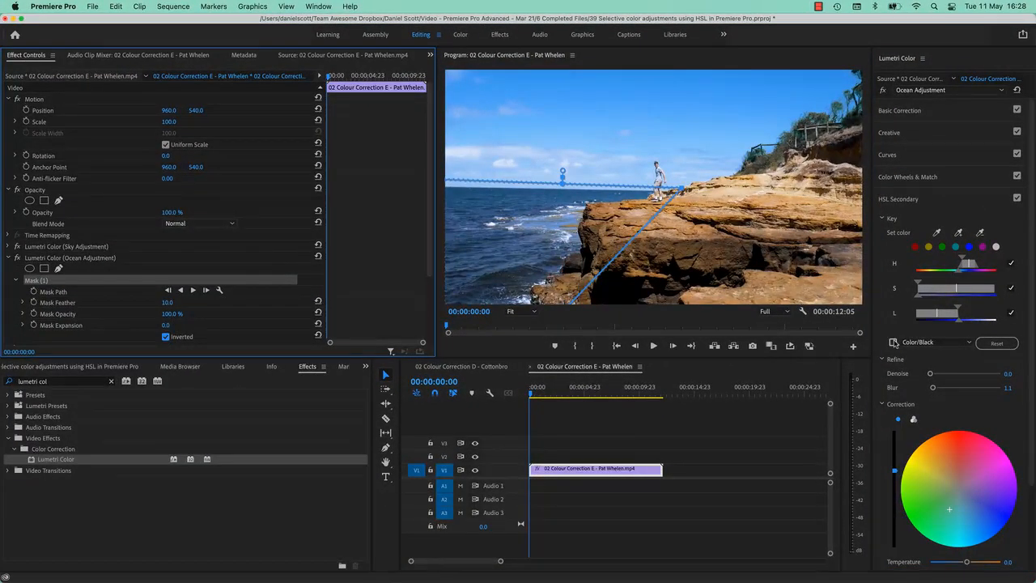
{"action": "left_click", "coordinate": [893, 342]}
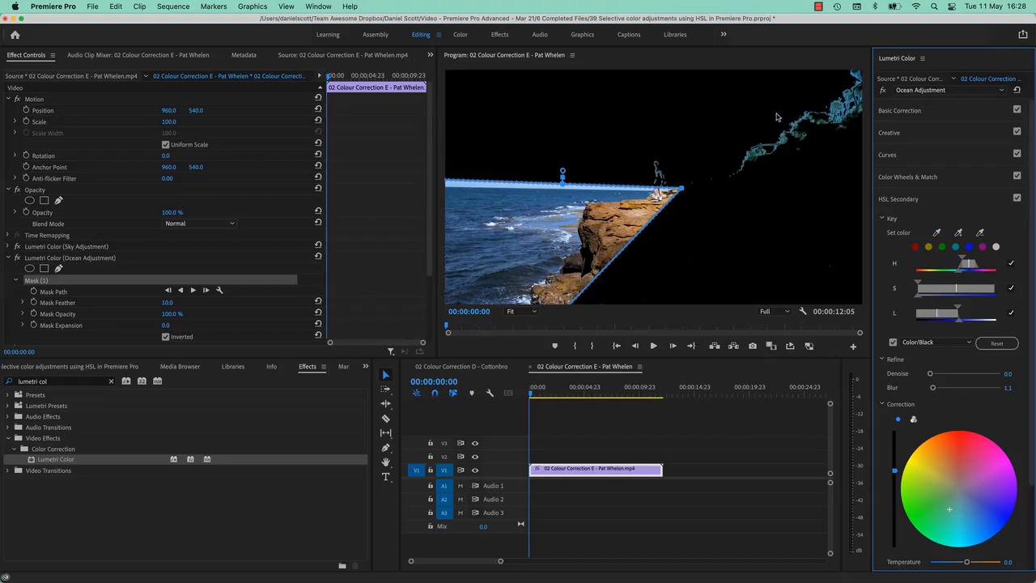
{"action": "left_click", "coordinate": [166, 336]}
{"action": "left_click", "coordinate": [166, 337]}
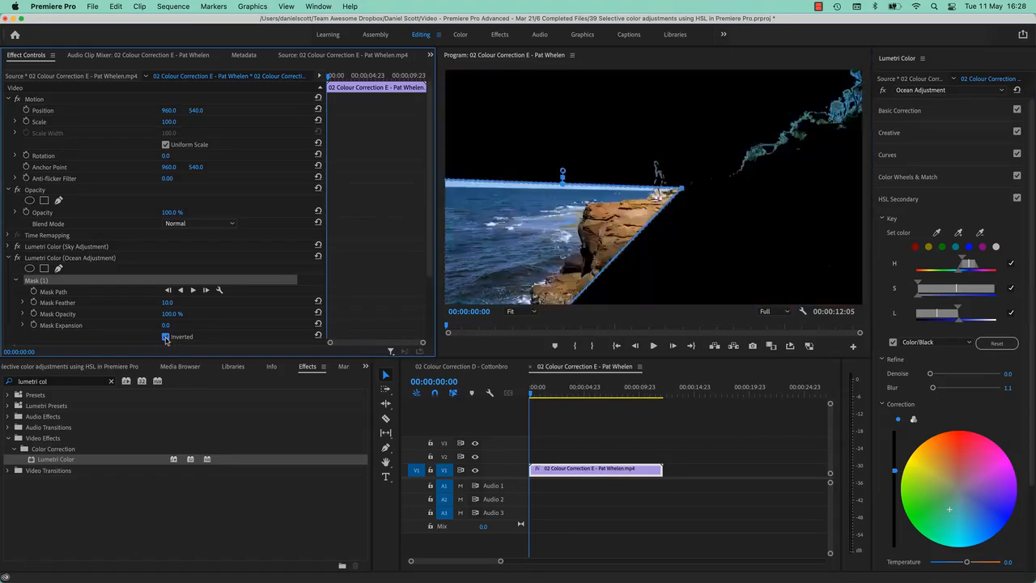
{"action": "left_click", "coordinate": [166, 337]}
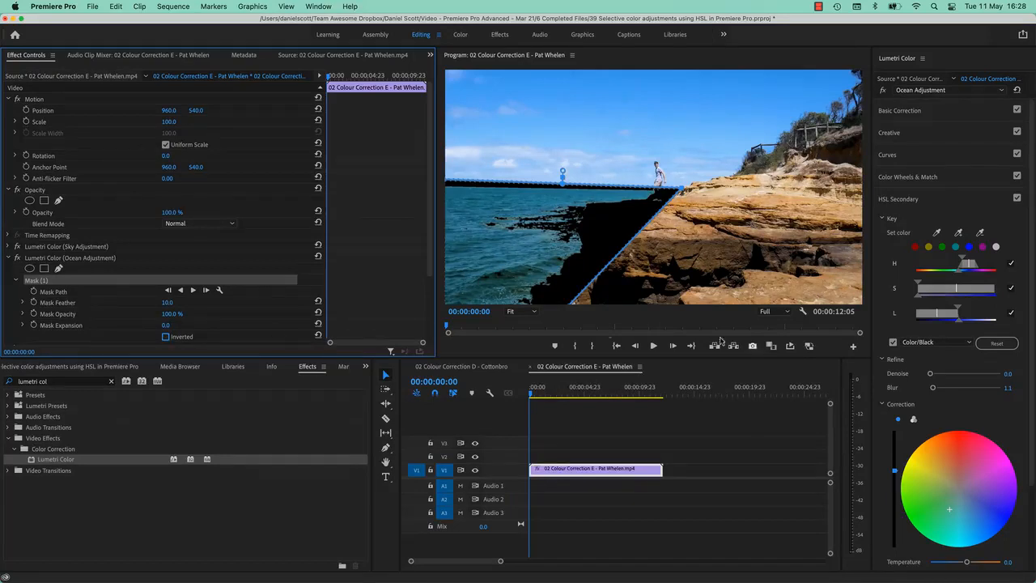
{"action": "left_click", "coordinate": [893, 341]}
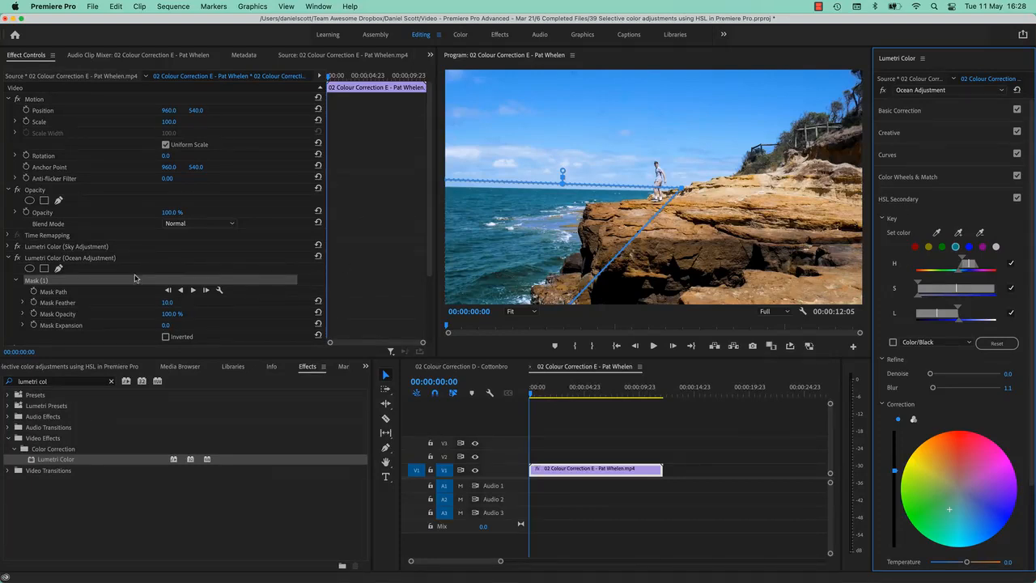
Step: Preview the Ocean Adjustment key as White/Black and Color/Gray, and return the preview to Color/Black
{"action": "left_click", "coordinate": [90, 259]}
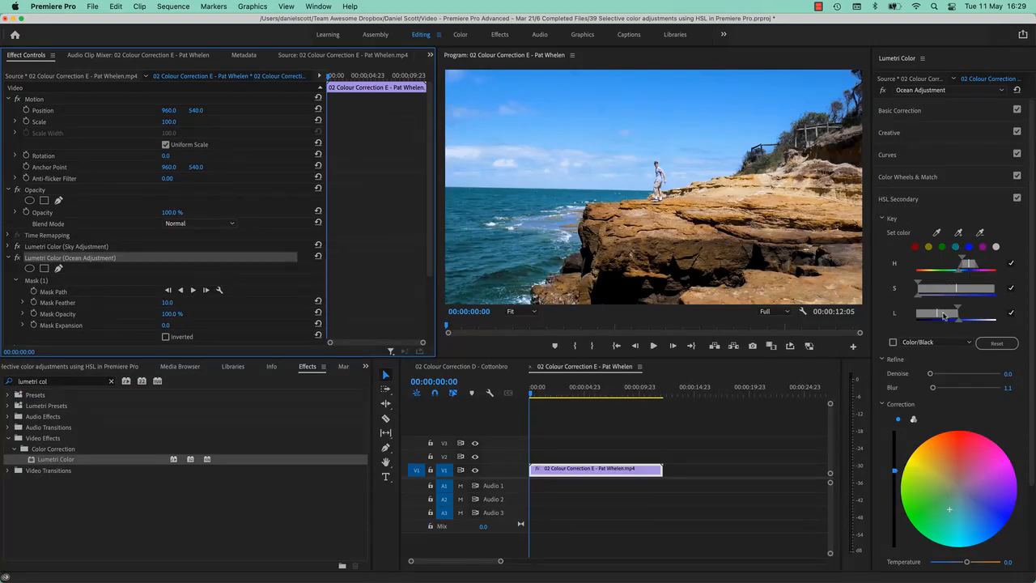
{"action": "left_click", "coordinate": [893, 343]}
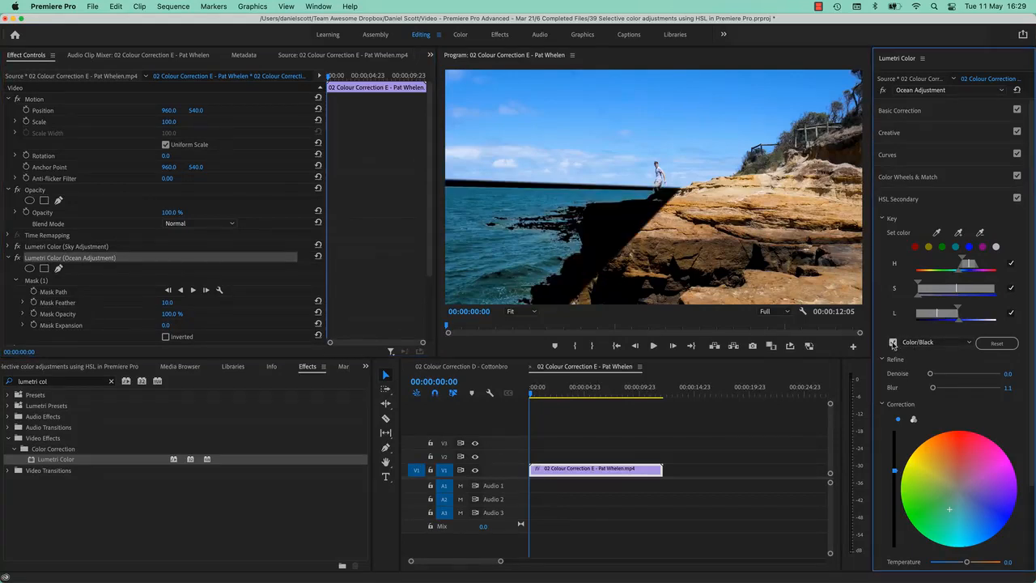
{"action": "left_click", "coordinate": [919, 343]}
{"action": "left_click", "coordinate": [929, 377]}
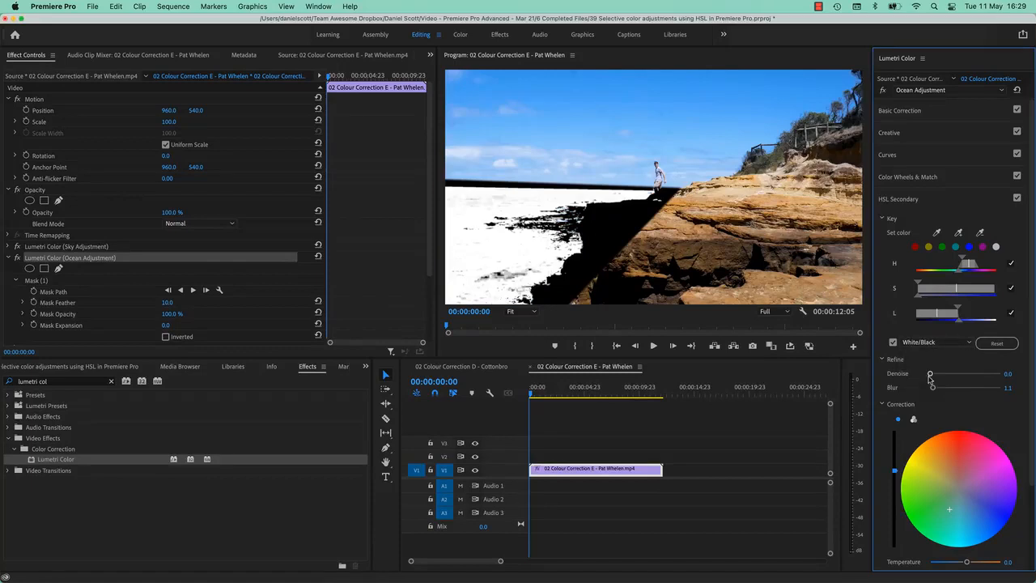
{"action": "left_click", "coordinate": [919, 343]}
{"action": "left_click", "coordinate": [923, 354]}
{"action": "left_click", "coordinate": [923, 342]}
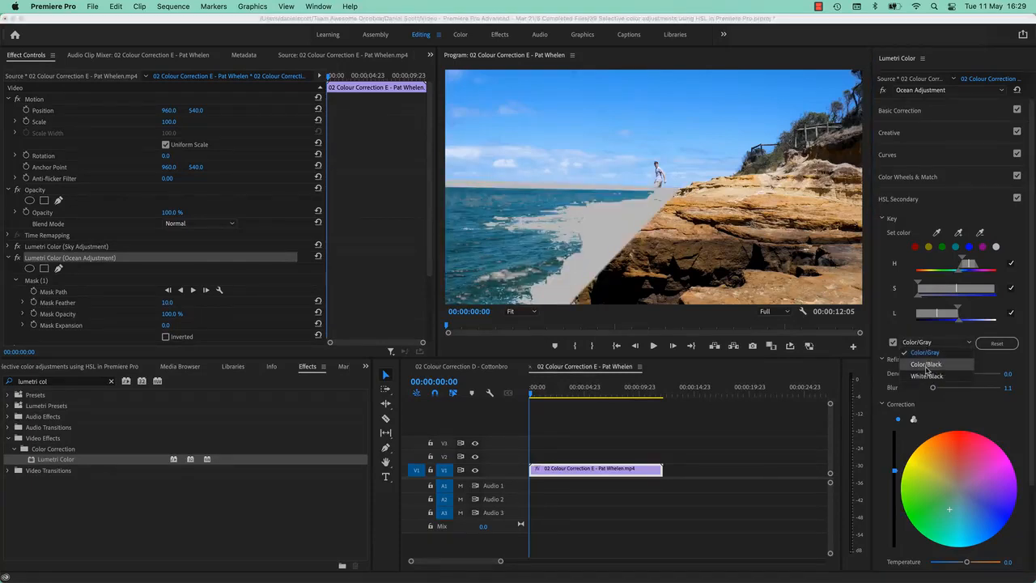
{"action": "left_click", "coordinate": [927, 366]}
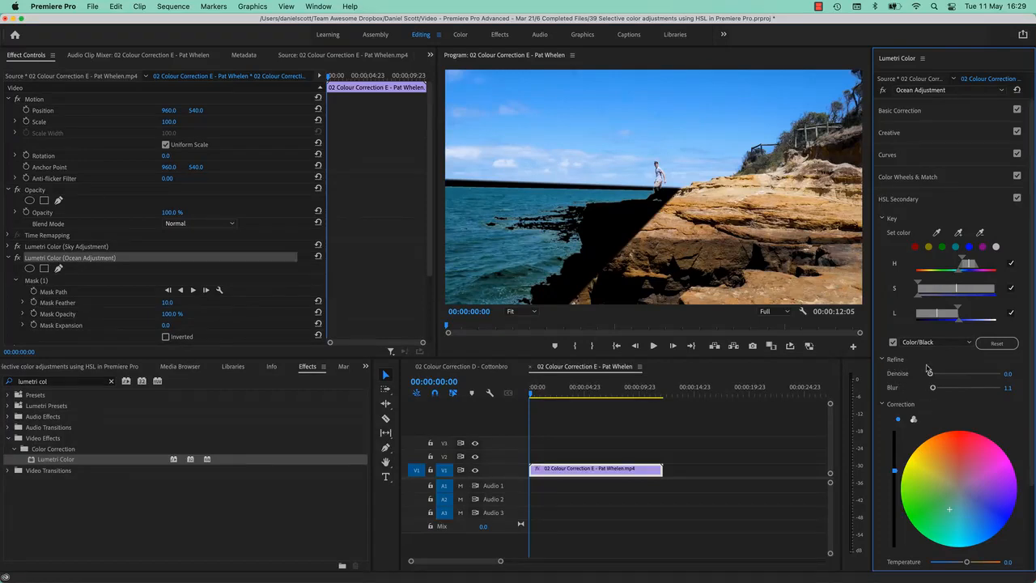
Step: Try deleting Mask (1) from the Ocean Adjustment effect and undo the deletion
{"action": "left_click", "coordinate": [952, 200]}
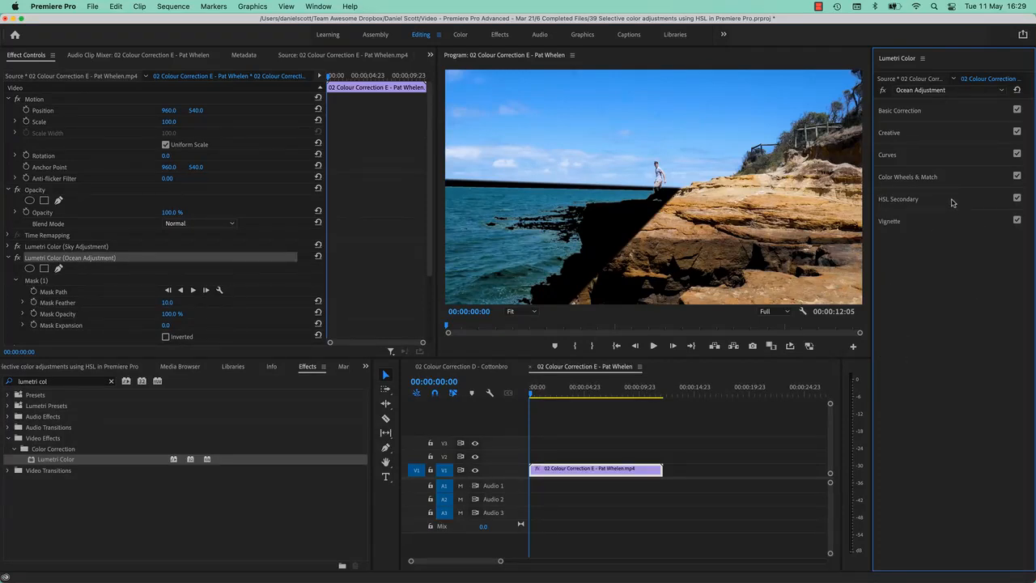
{"action": "left_click", "coordinate": [105, 281]}
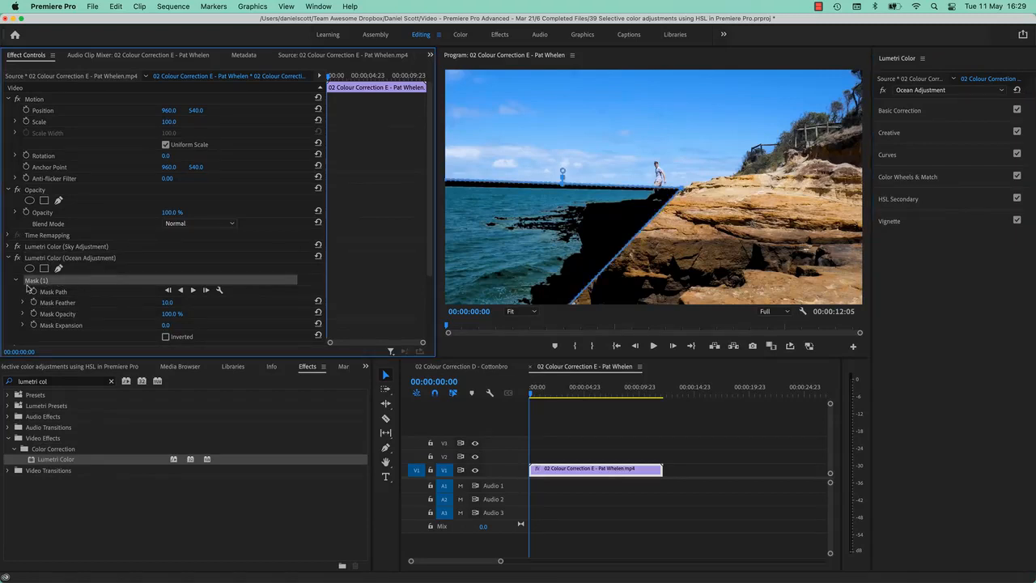
{"action": "key", "text": "Delete"}
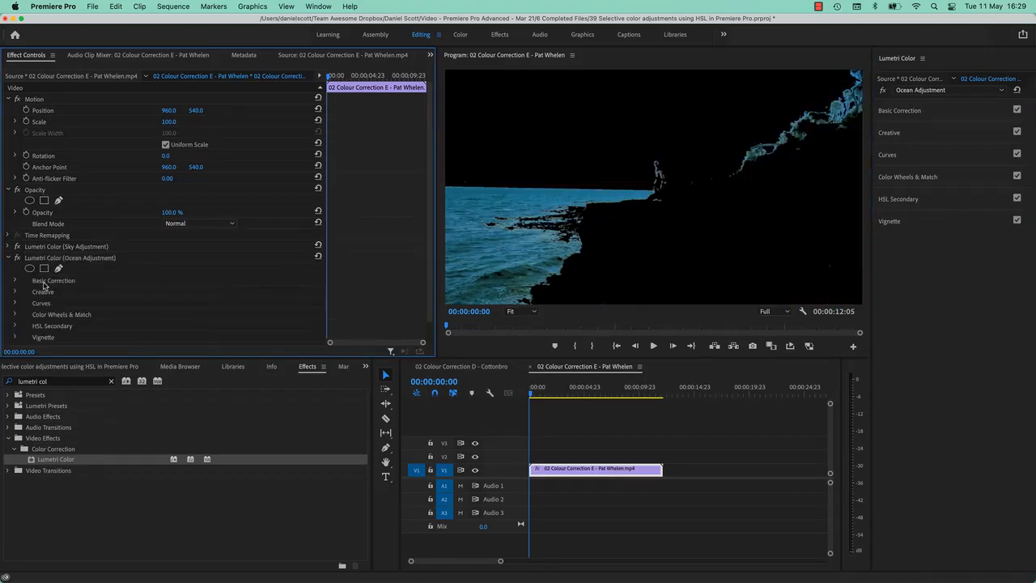
{"action": "key", "text": "super+z"}
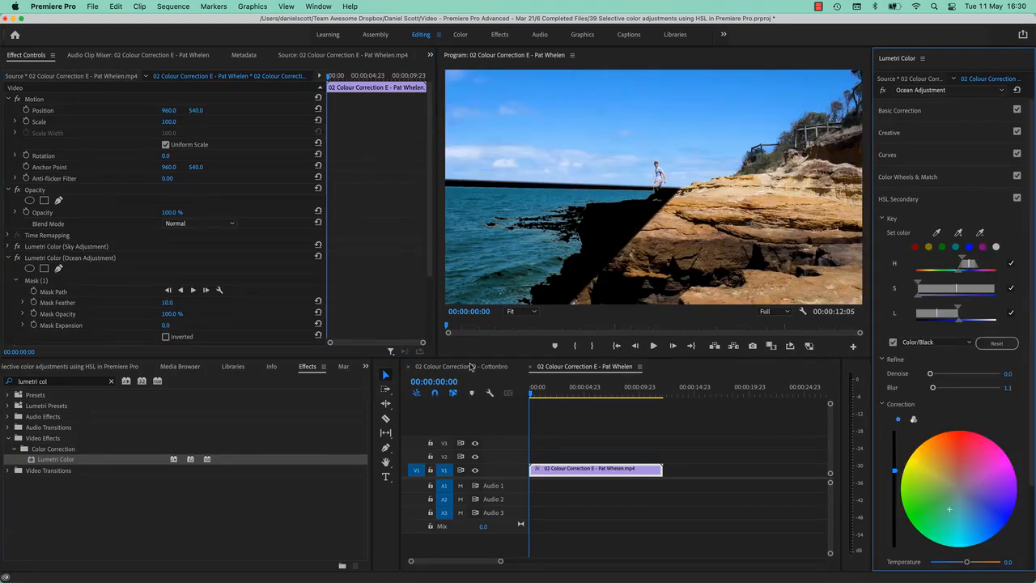
Step: Open the Colour Correction D sequence and check its jacket key by toggling the Color/Black preview on and off
{"action": "left_click", "coordinate": [459, 369]}
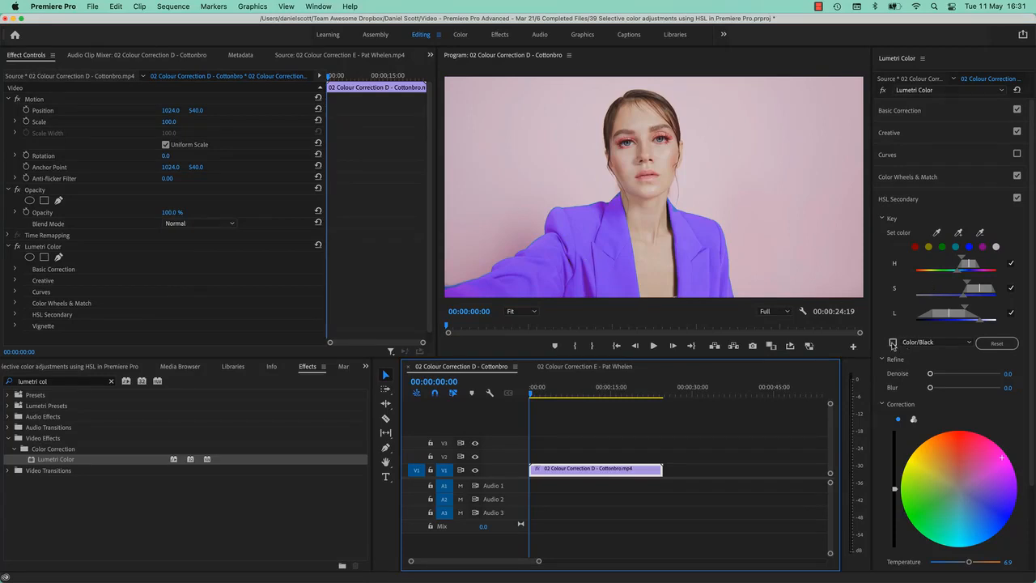
{"action": "left_click", "coordinate": [893, 343]}
{"action": "left_click", "coordinate": [893, 342]}
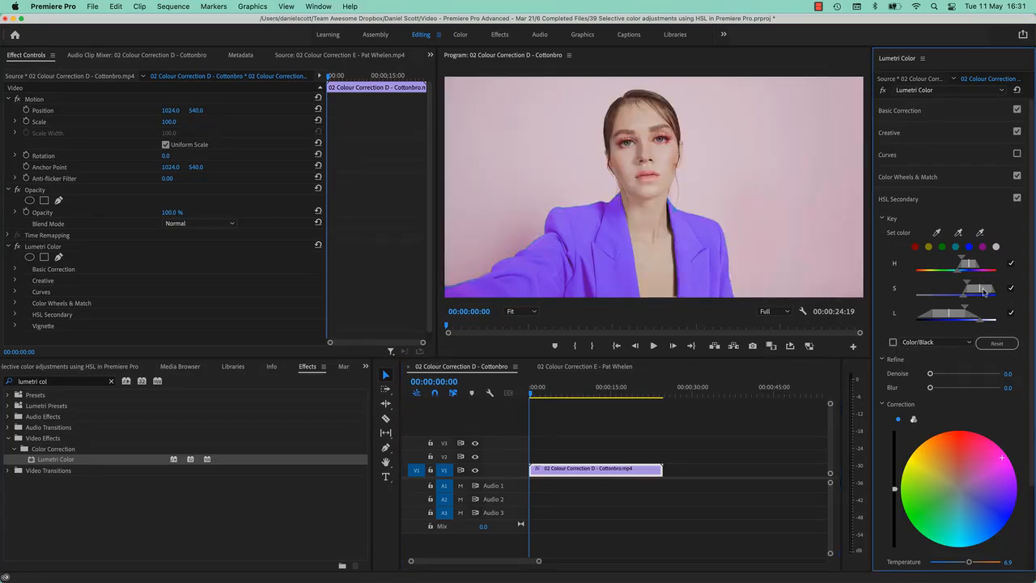
Step: Add the Colour Correction F clip on V1 directly after the Colour Correction D clip and select it
{"action": "left_click", "coordinate": [96, 500]}
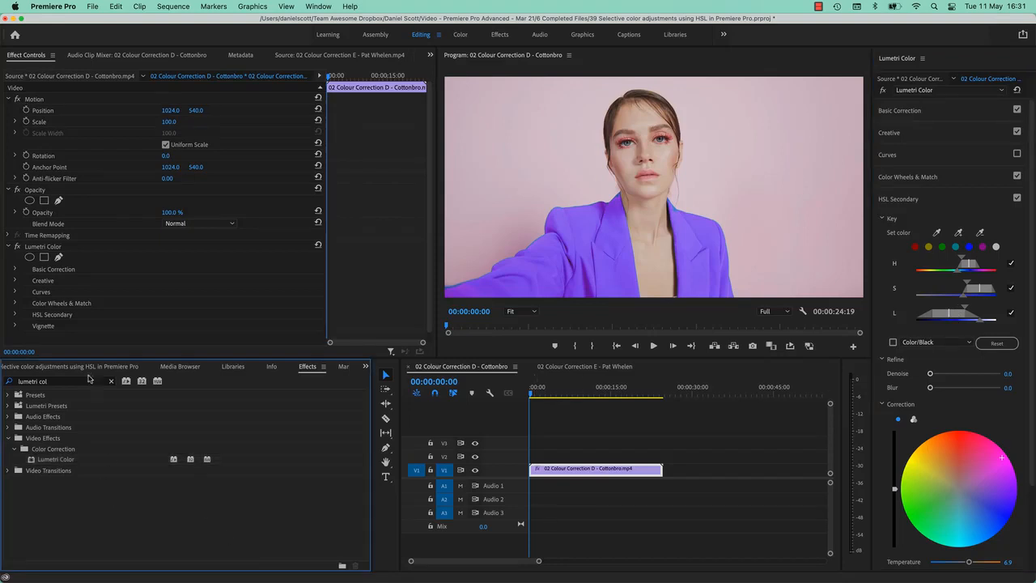
{"action": "left_click", "coordinate": [130, 371]}
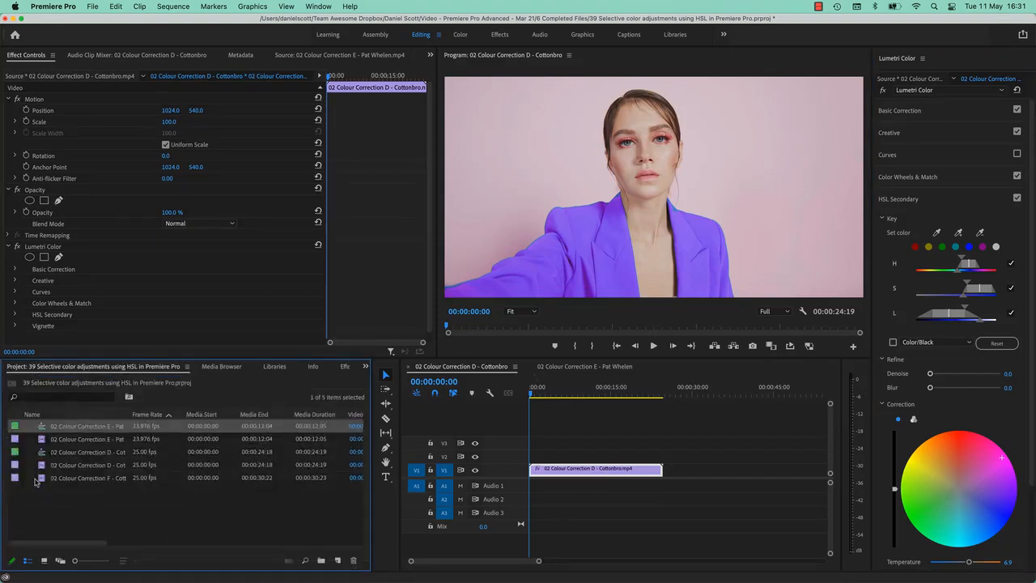
{"action": "left_click", "coordinate": [98, 468]}
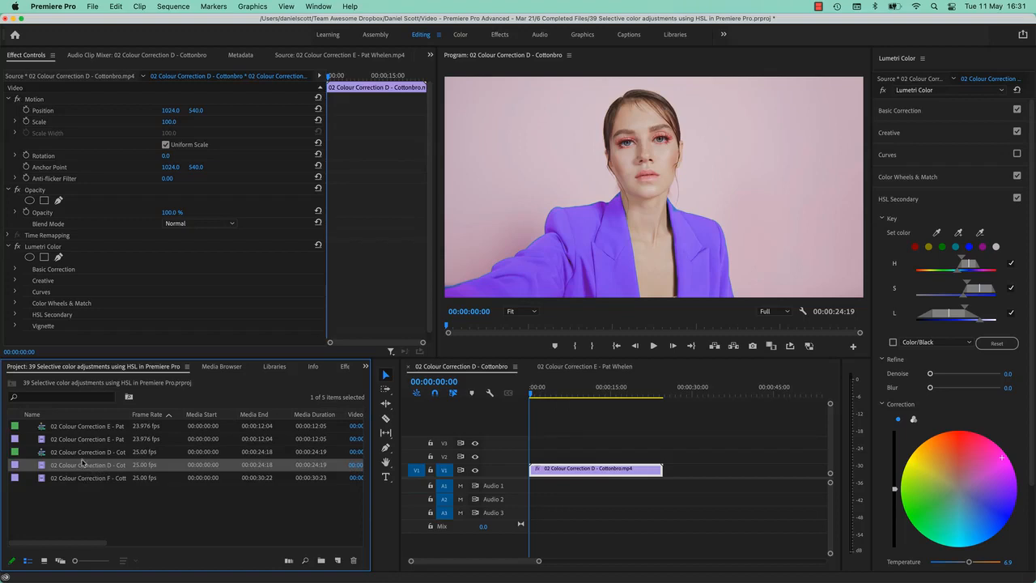
{"action": "left_click_drag", "start_coordinate": [44, 480], "coordinate": [669, 479]}
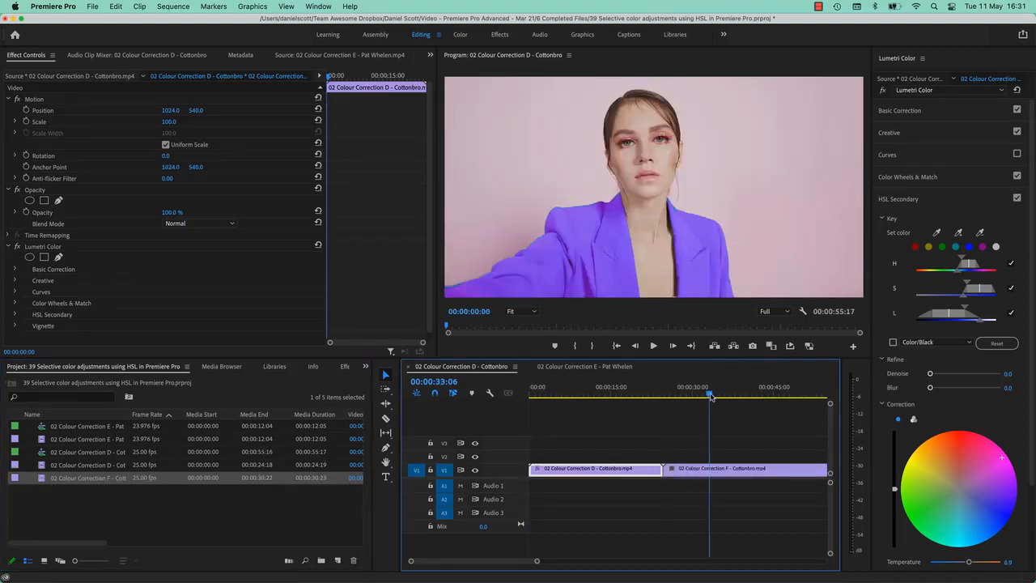
{"action": "left_click", "coordinate": [709, 471]}
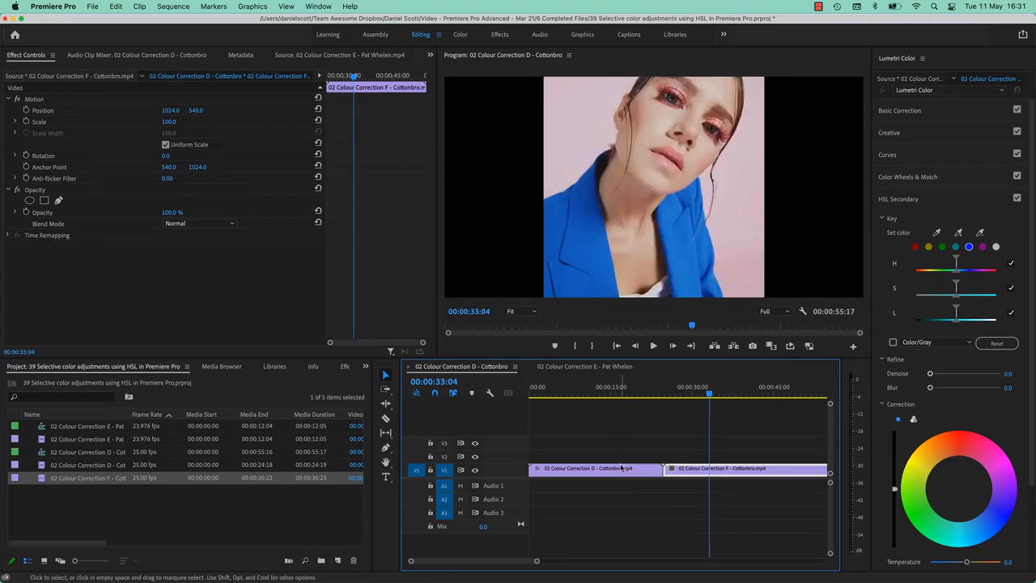
Step: Copy the Lumetri Color effect from the Colour Correction D clip and paste it onto the Colour Correction F clip
{"action": "left_click", "coordinate": [605, 392]}
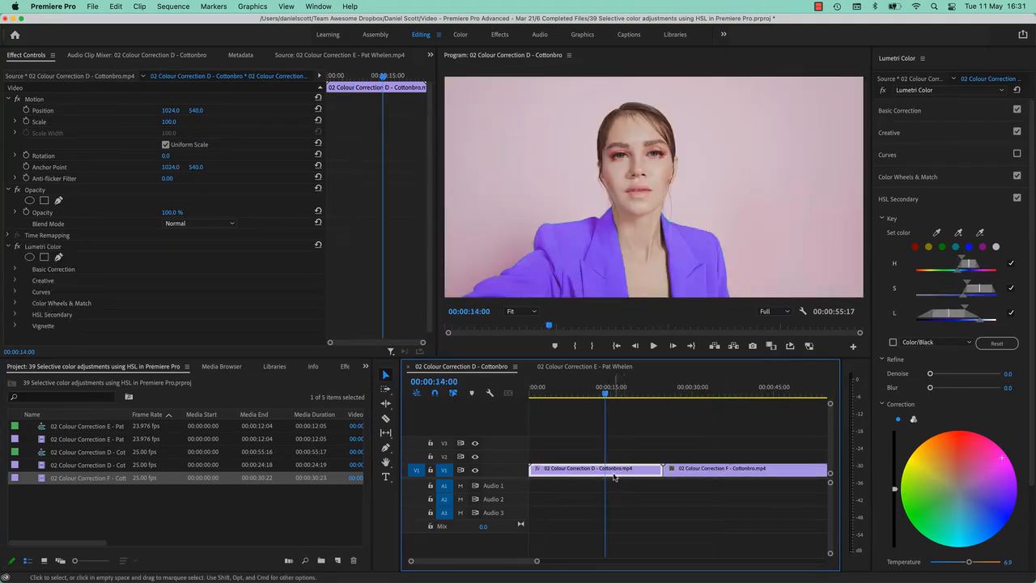
{"action": "left_click", "coordinate": [28, 246]}
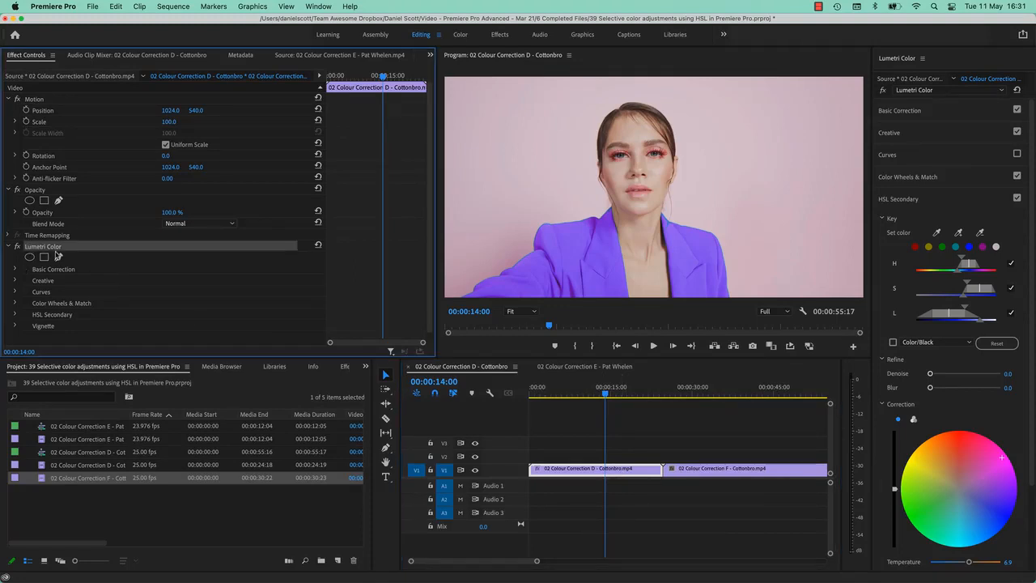
{"action": "left_click", "coordinate": [115, 5]}
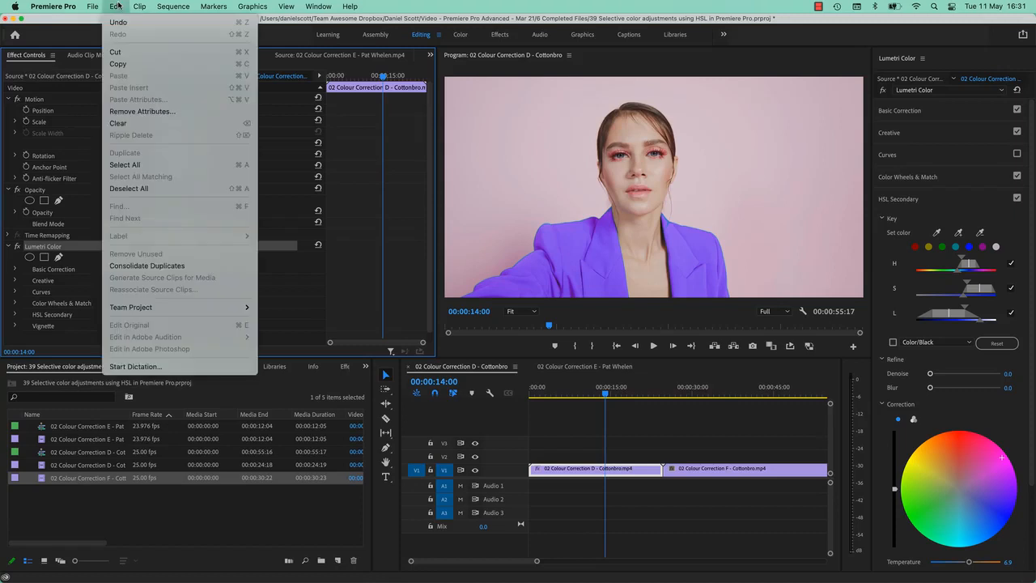
{"action": "left_click", "coordinate": [133, 63]}
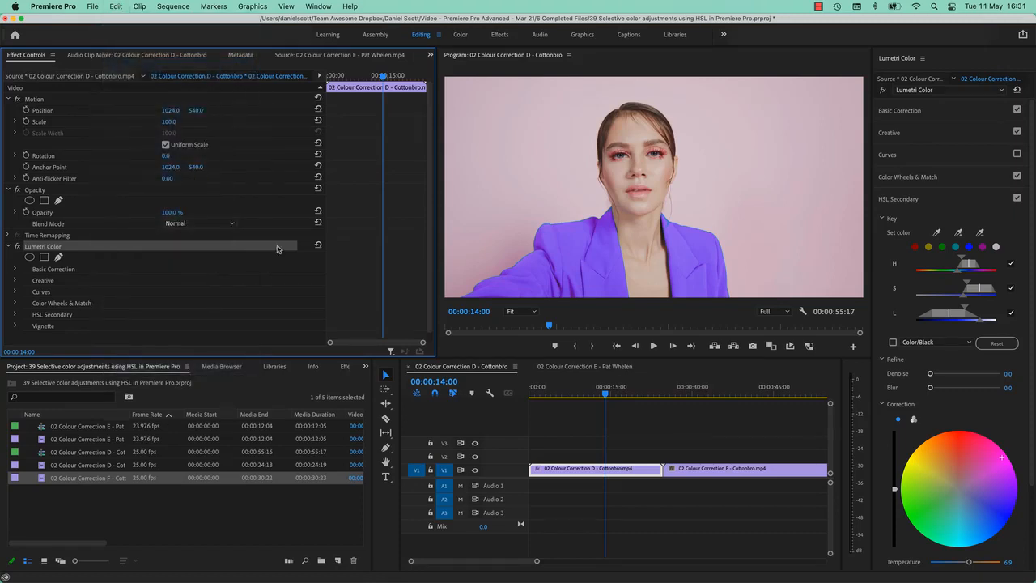
{"action": "left_click", "coordinate": [714, 468]}
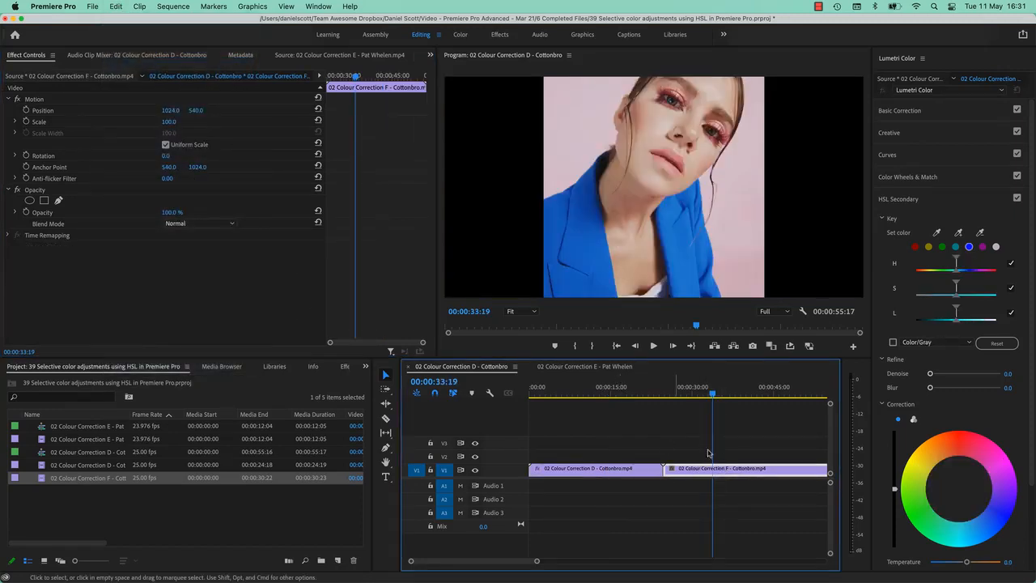
{"action": "left_click", "coordinate": [116, 6]}
{"action": "left_click", "coordinate": [144, 77]}
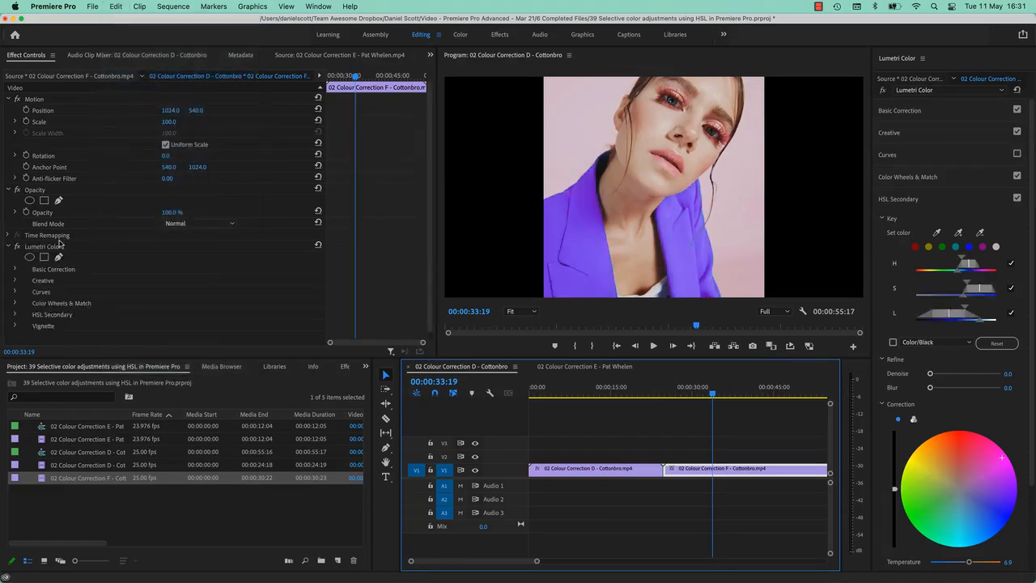
Step: Compare the jacket colour in clips D and F, and check the Colour Correction E sequence before returning to D
{"action": "left_click", "coordinate": [56, 246]}
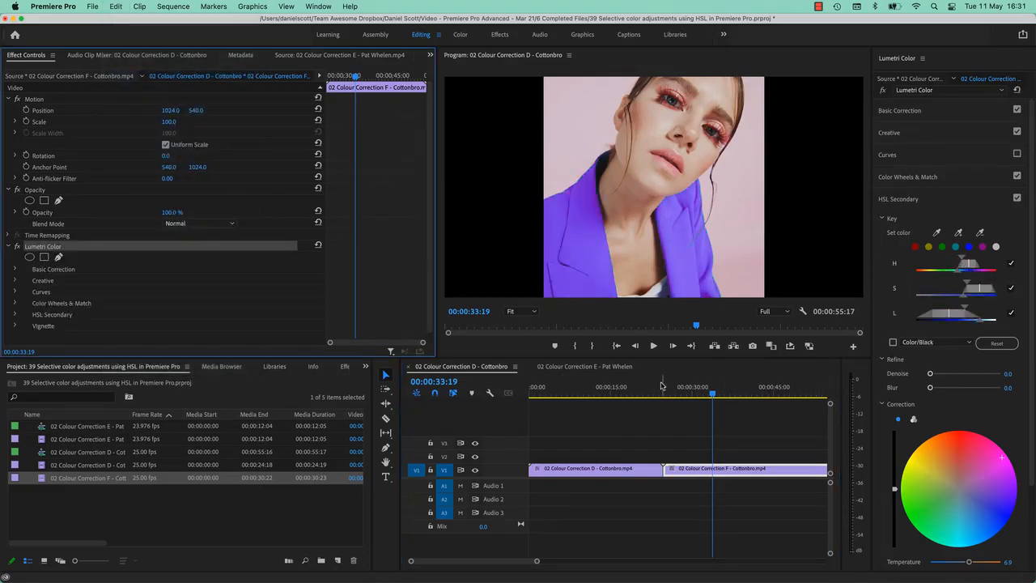
{"action": "left_click", "coordinate": [618, 387]}
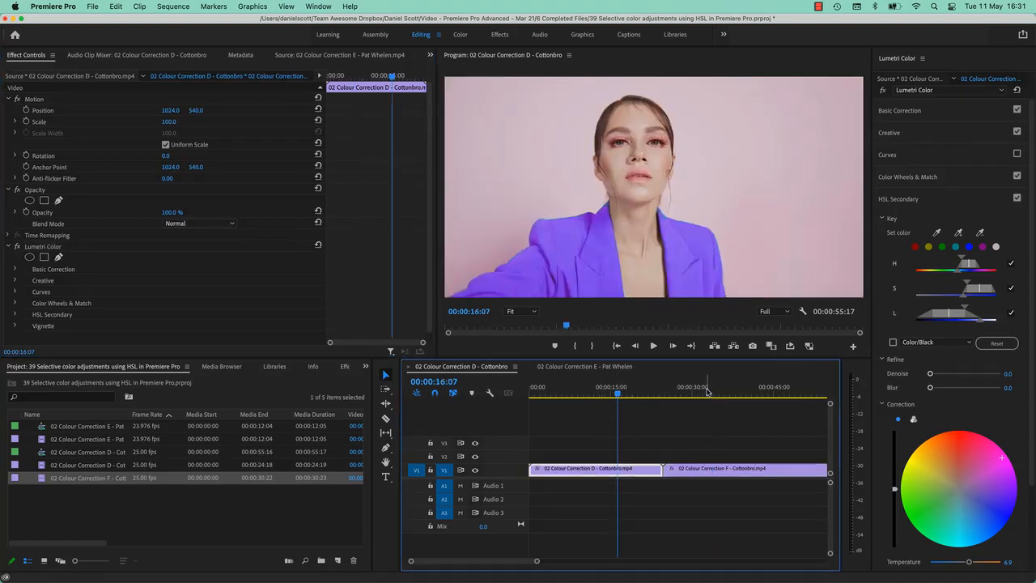
{"action": "left_click", "coordinate": [707, 389]}
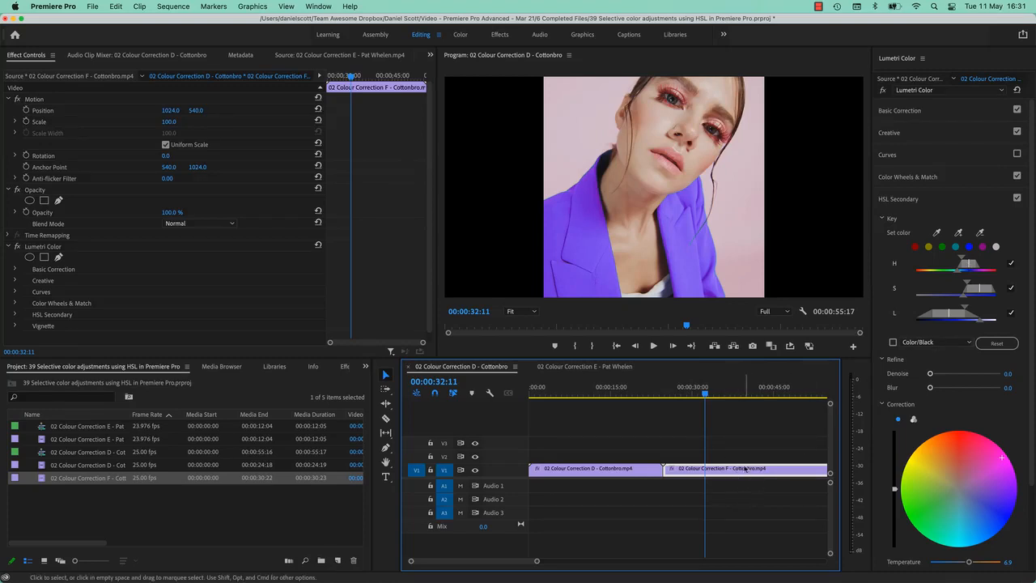
{"action": "left_click", "coordinate": [587, 366]}
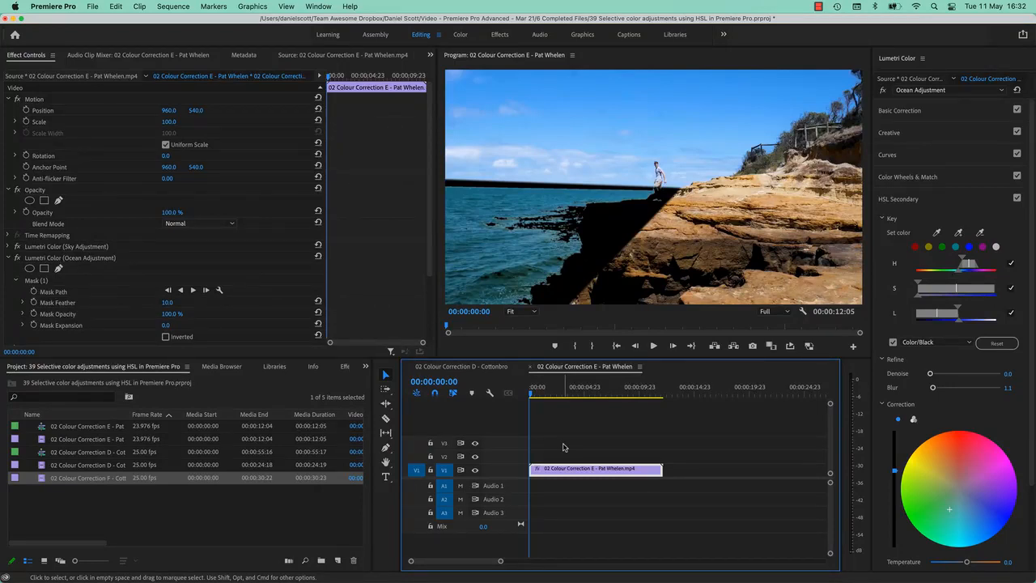
{"action": "left_click", "coordinate": [476, 370]}
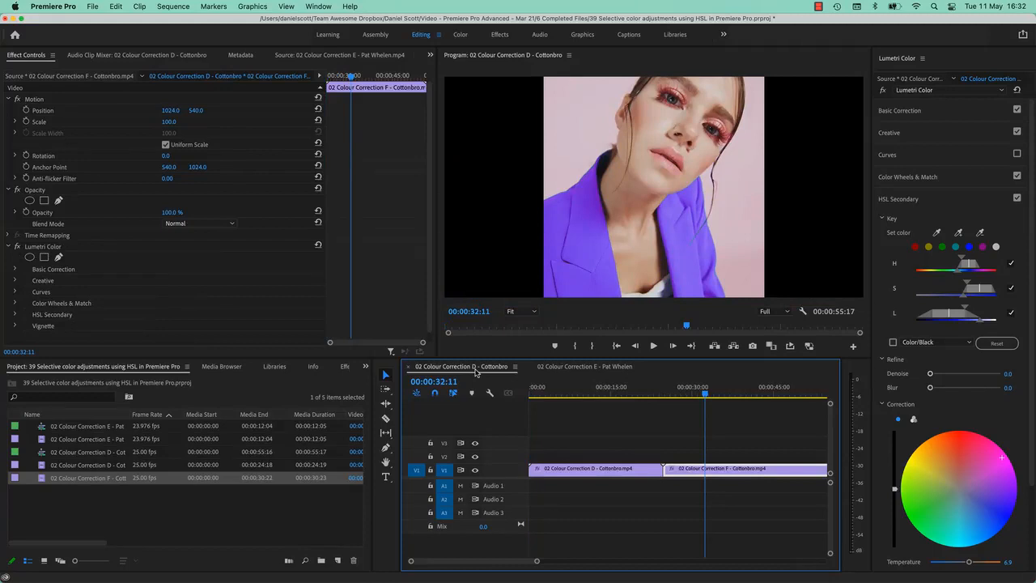